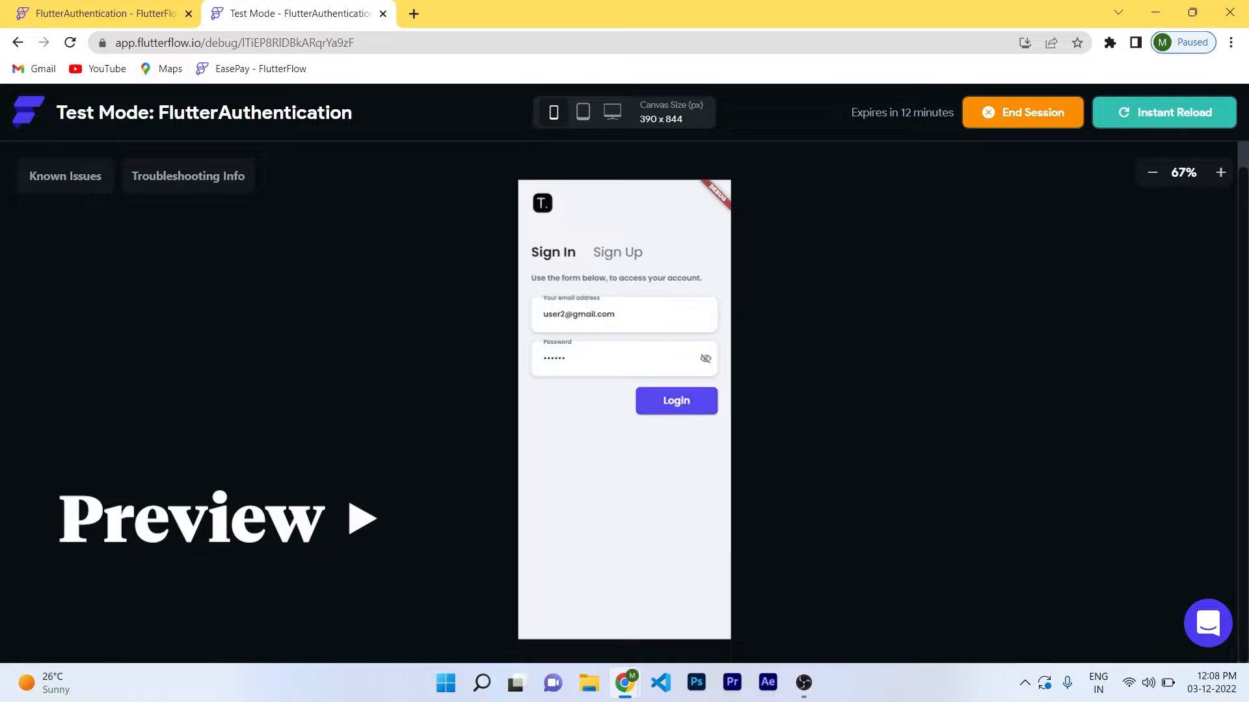
# Log in to the finished app's Test Mode preview with the pre-filled email and password.
pyautogui.press('Return')
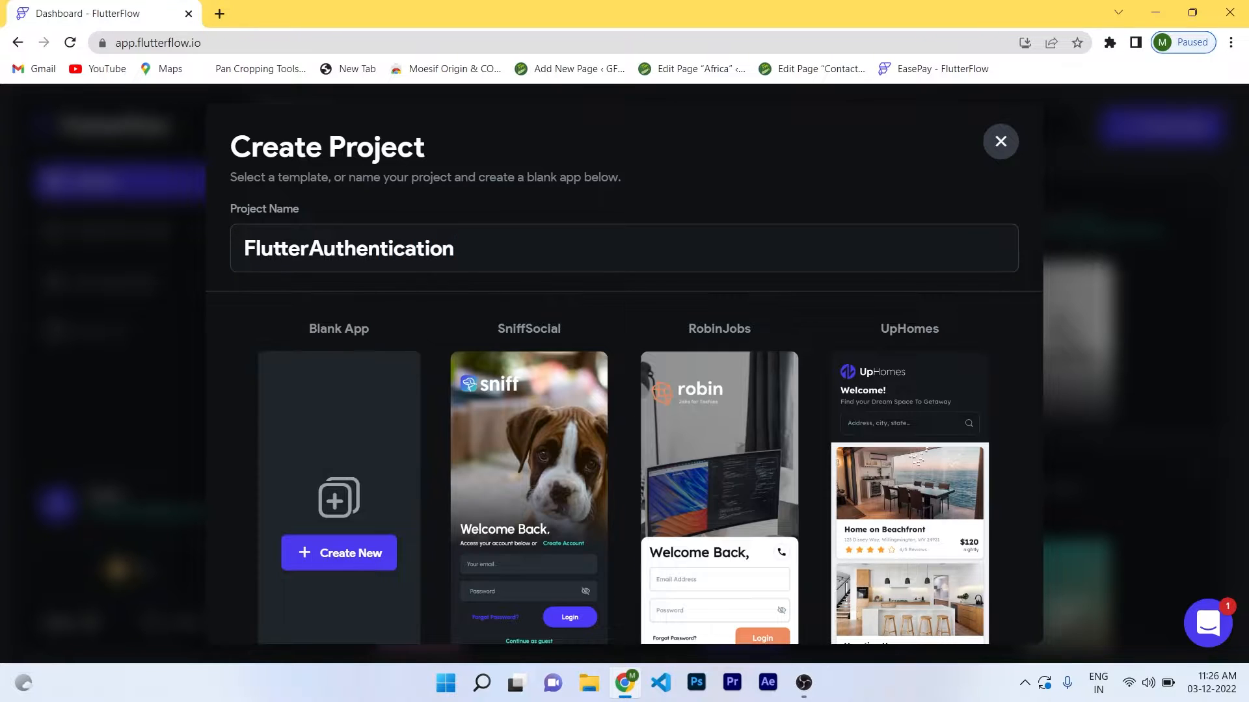
# Create the blank FlutterAuthentication app, skip the welcome, and show its pages.
pyautogui.click(339, 554)
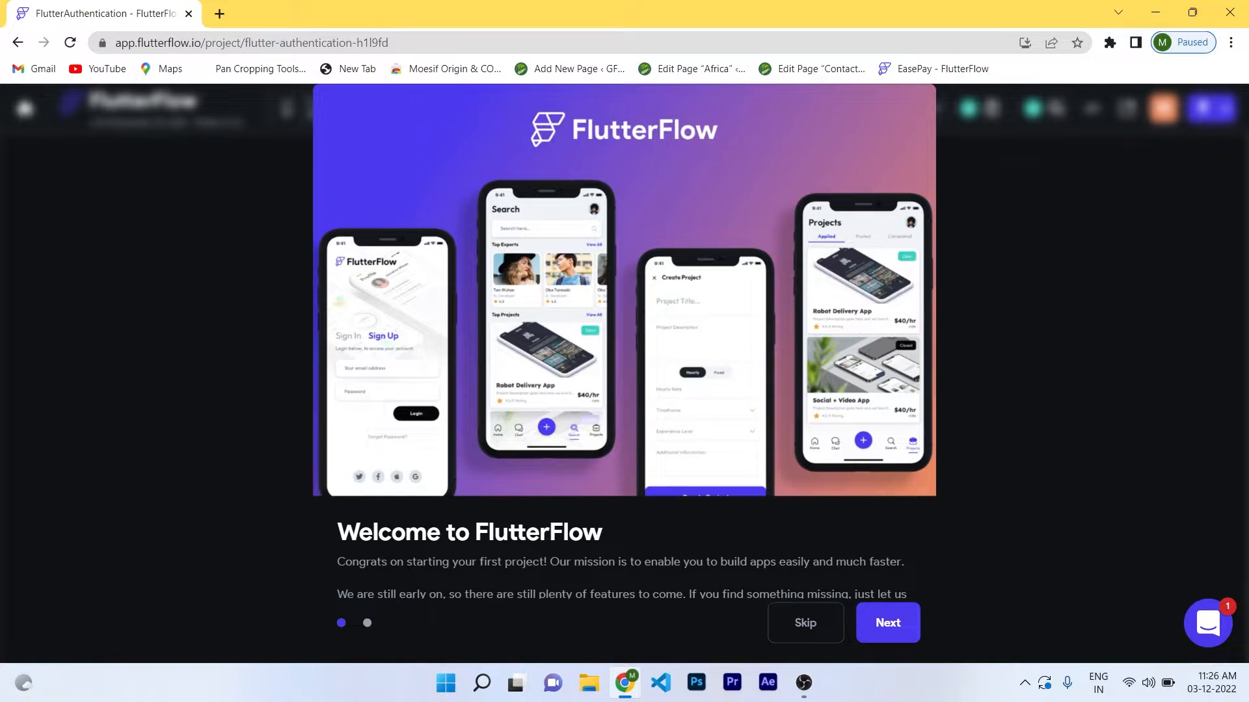
pyautogui.click(805, 623)
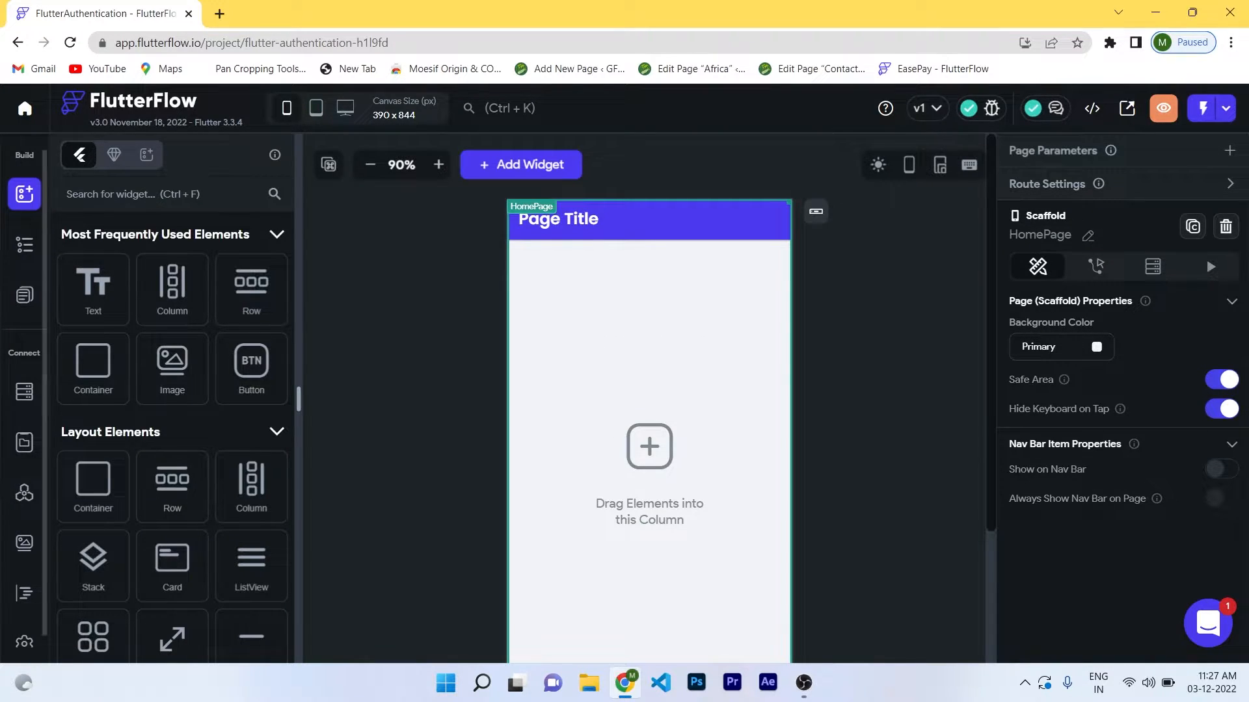
pyautogui.click(24, 295)
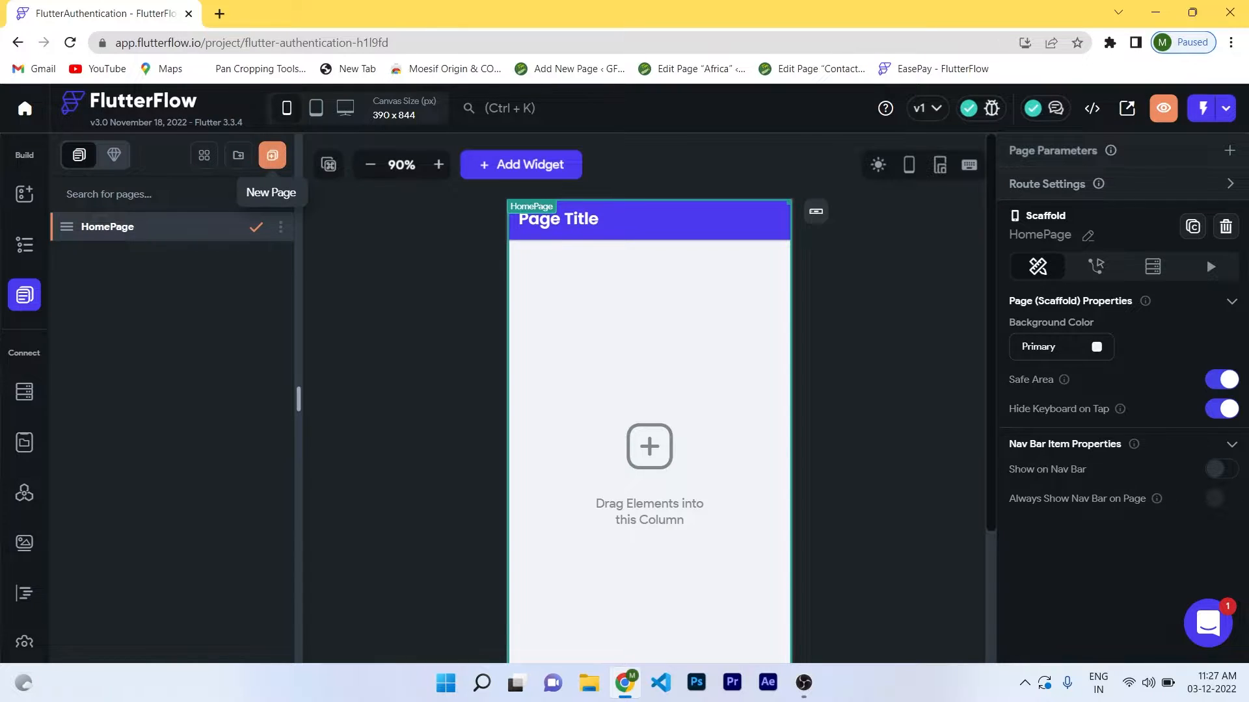
# Add a SignIn page from the Modern 1 - Login auth template.
pyautogui.click(272, 155)
pyautogui.click(379, 274)
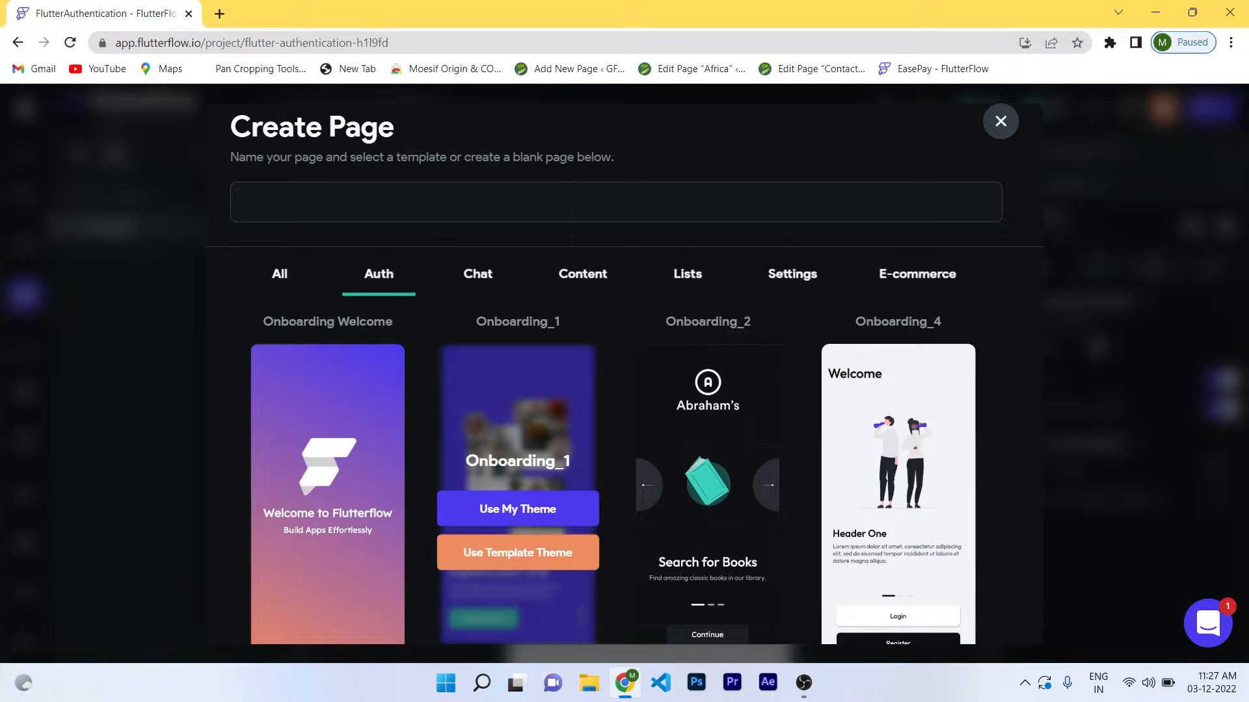
pyautogui.scroll(-4, 517, 455)
pyautogui.scroll(2, 517, 456)
pyautogui.scroll(-3, 518, 455)
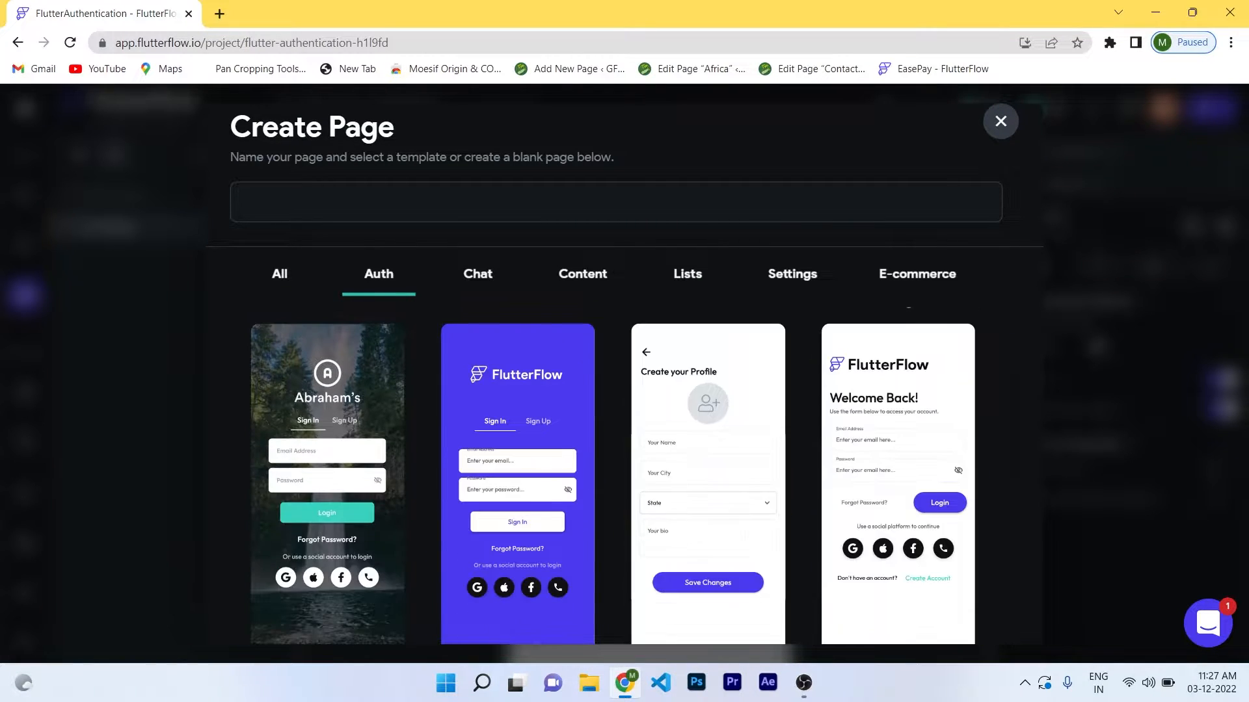
pyautogui.scroll(-2, 518, 520)
pyautogui.scroll(-2, 517, 521)
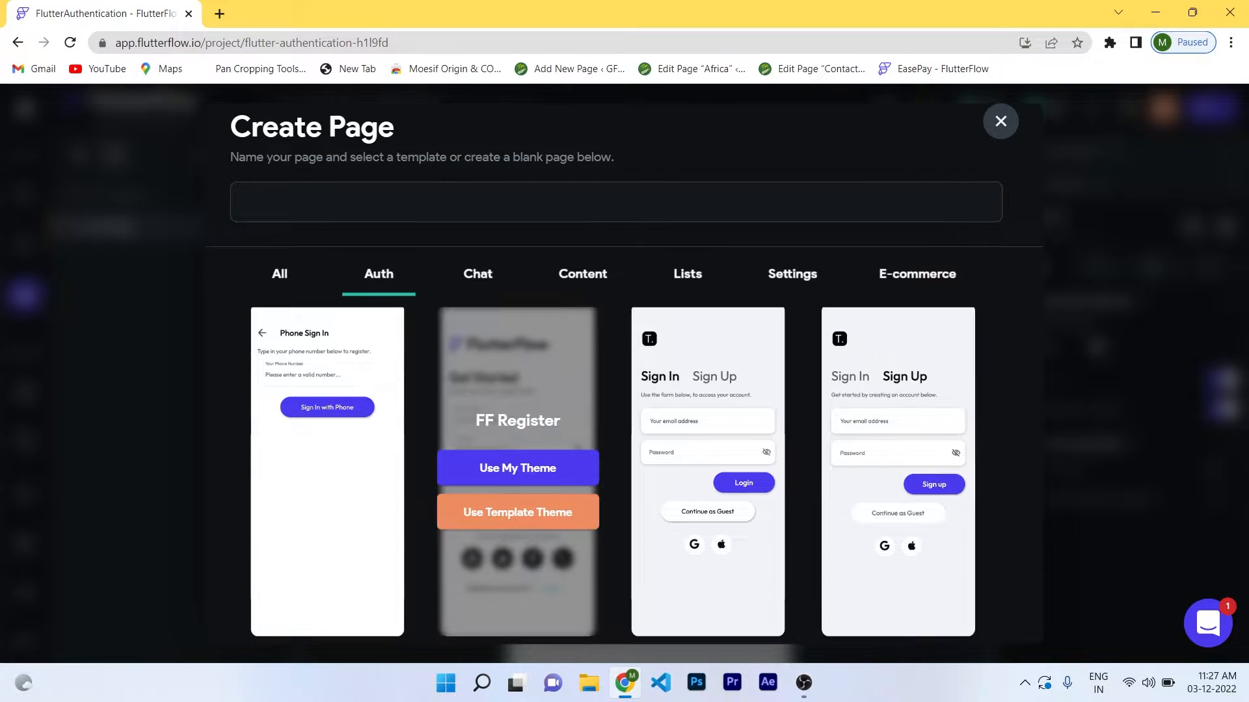
pyautogui.scroll(-1, 898, 422)
pyautogui.scroll(6, 898, 422)
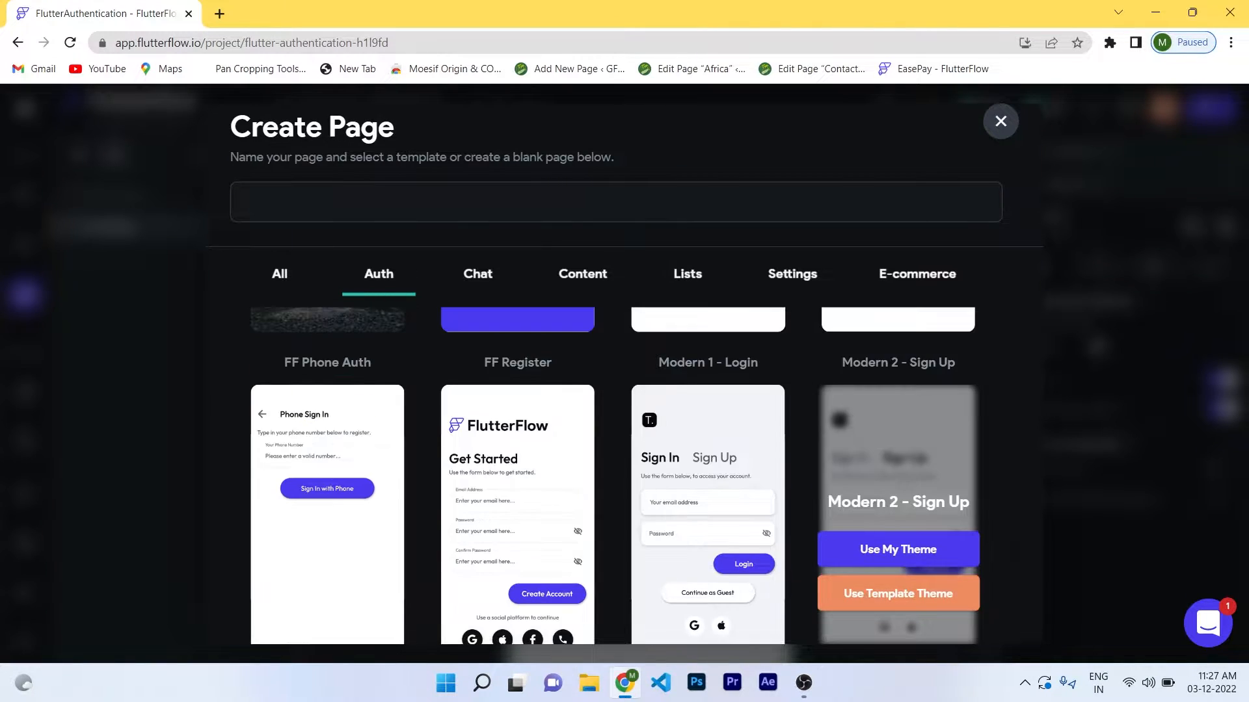
pyautogui.scroll(-6, 611, 475)
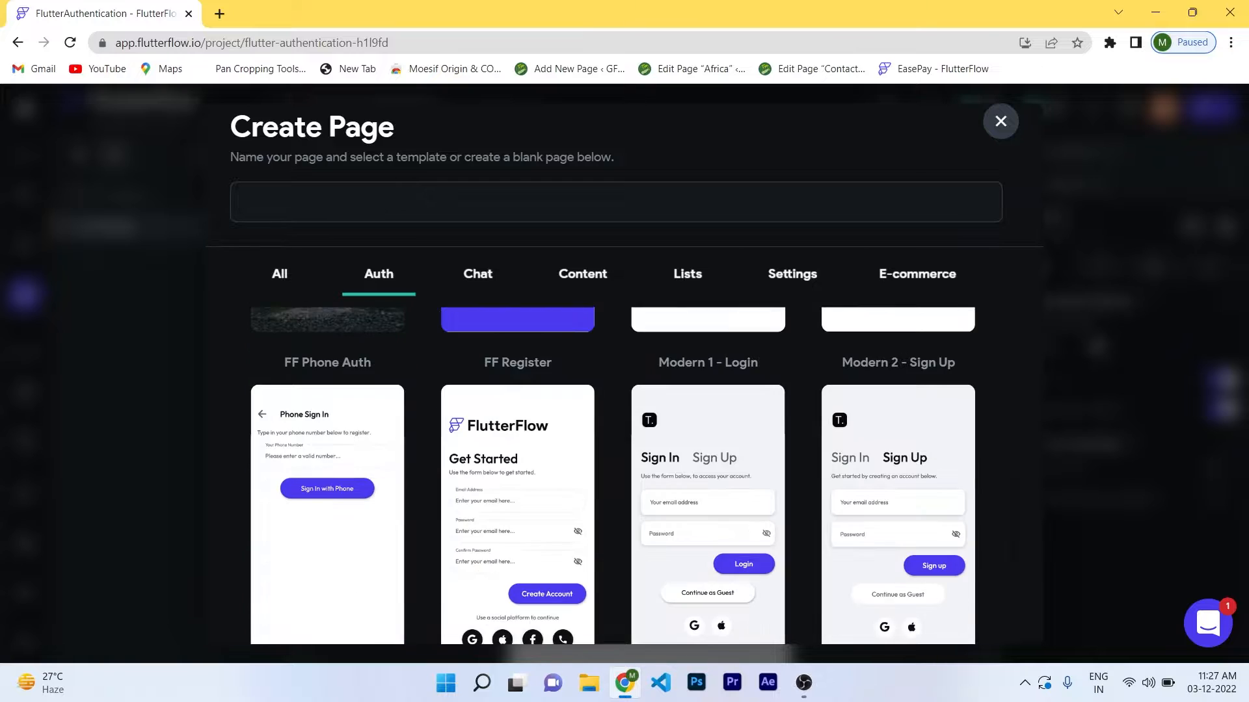
pyautogui.scroll(-4, 611, 475)
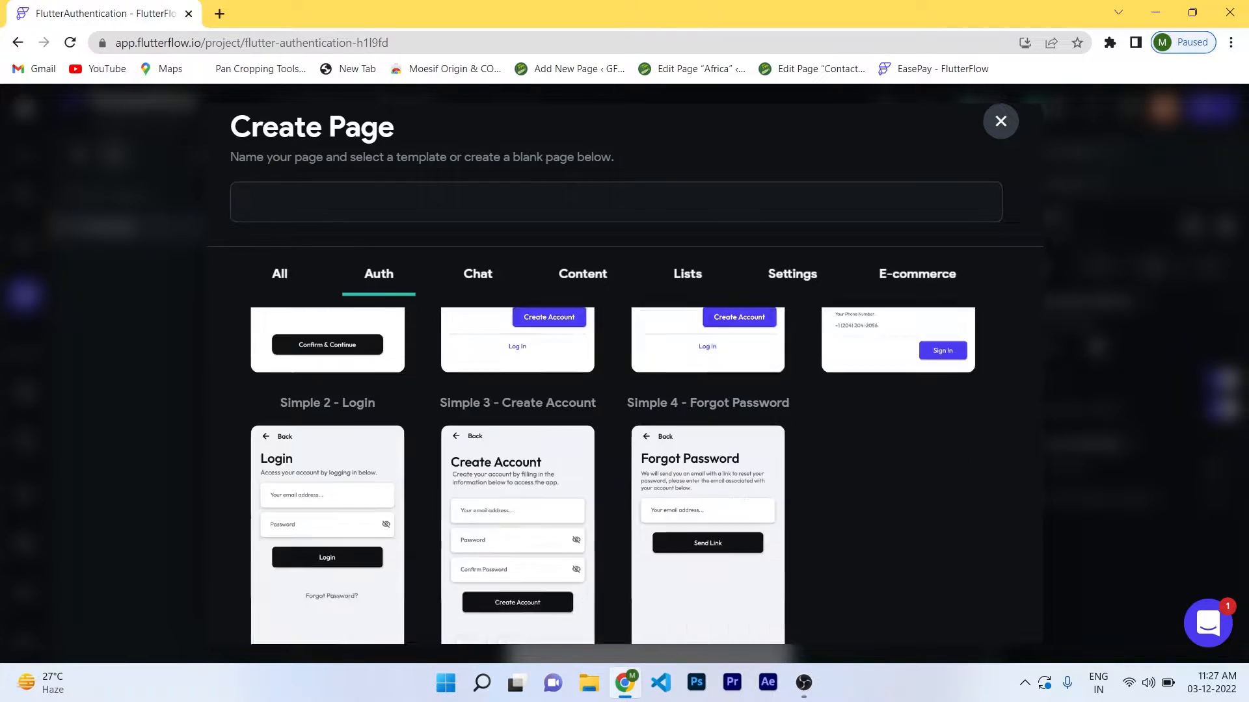
pyautogui.scroll(7, 611, 474)
pyautogui.scroll(-4, 611, 475)
pyautogui.scroll(6, 612, 475)
pyautogui.moveTo(708, 449)
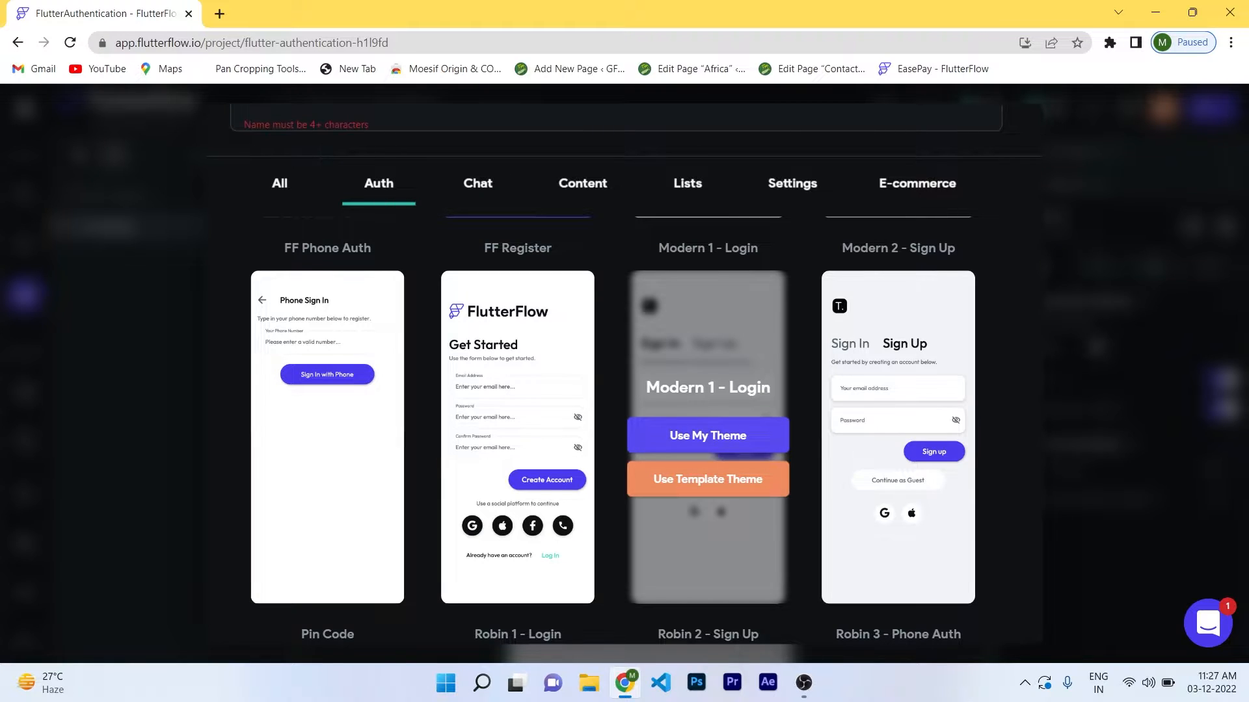
pyautogui.scroll(1, 624, 371)
pyautogui.write('sig')
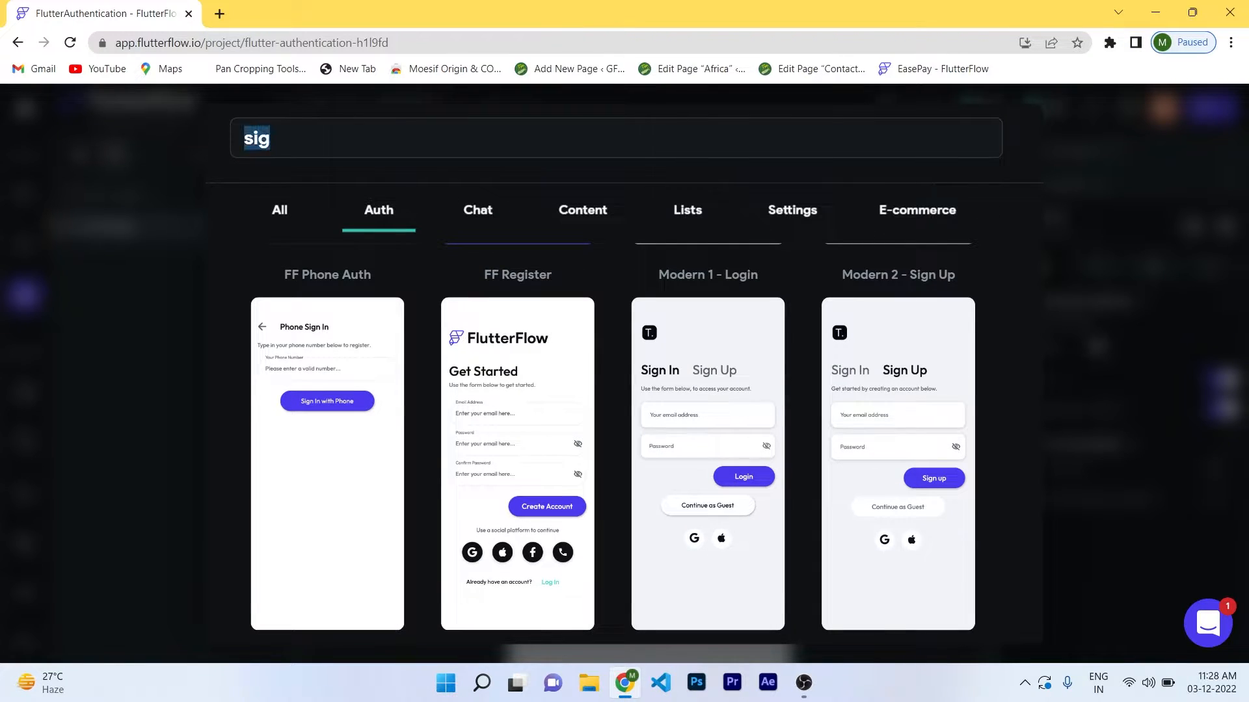
pyautogui.write('SignIn')
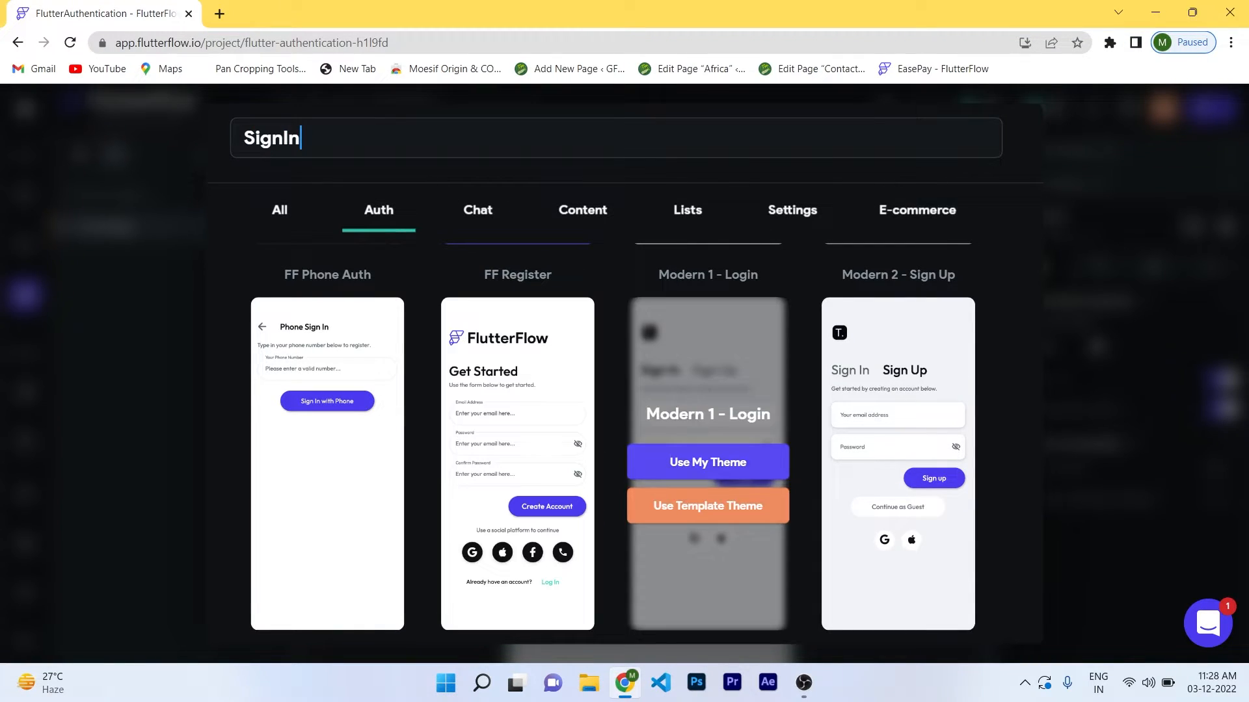
pyautogui.click(708, 463)
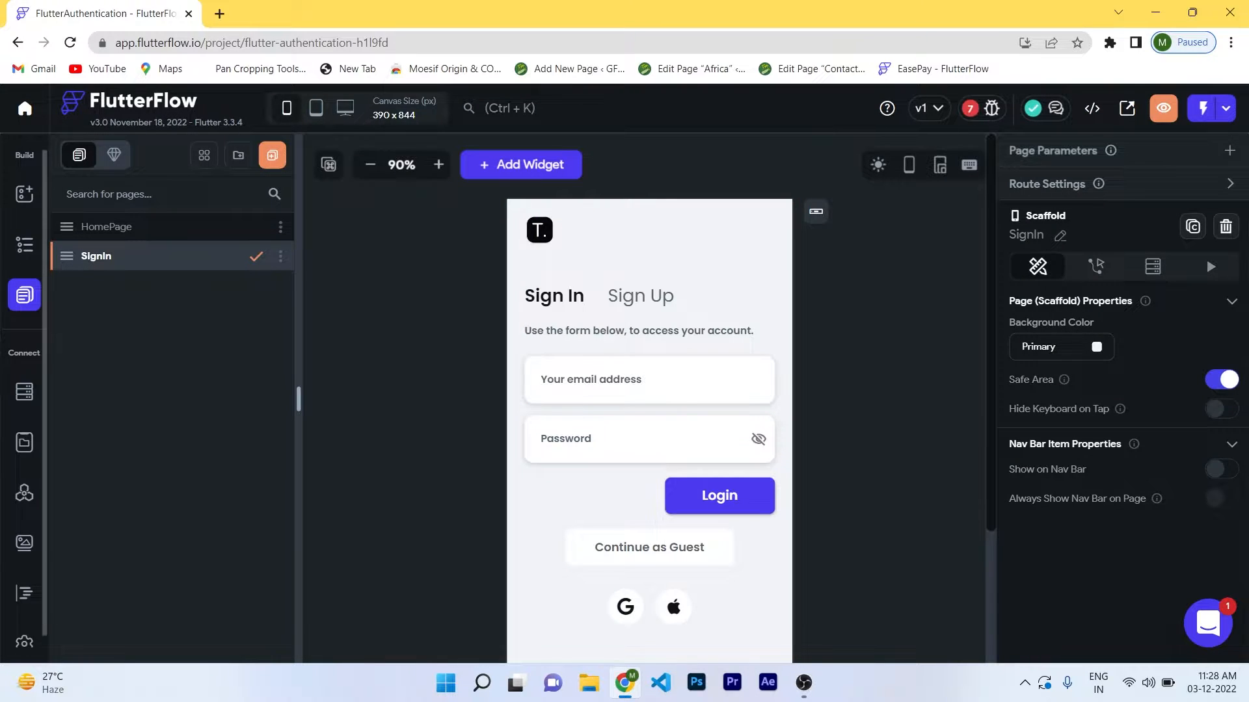
# Add a signUp page from the Modern 2 - Sign Up auth template.
pyautogui.click(272, 156)
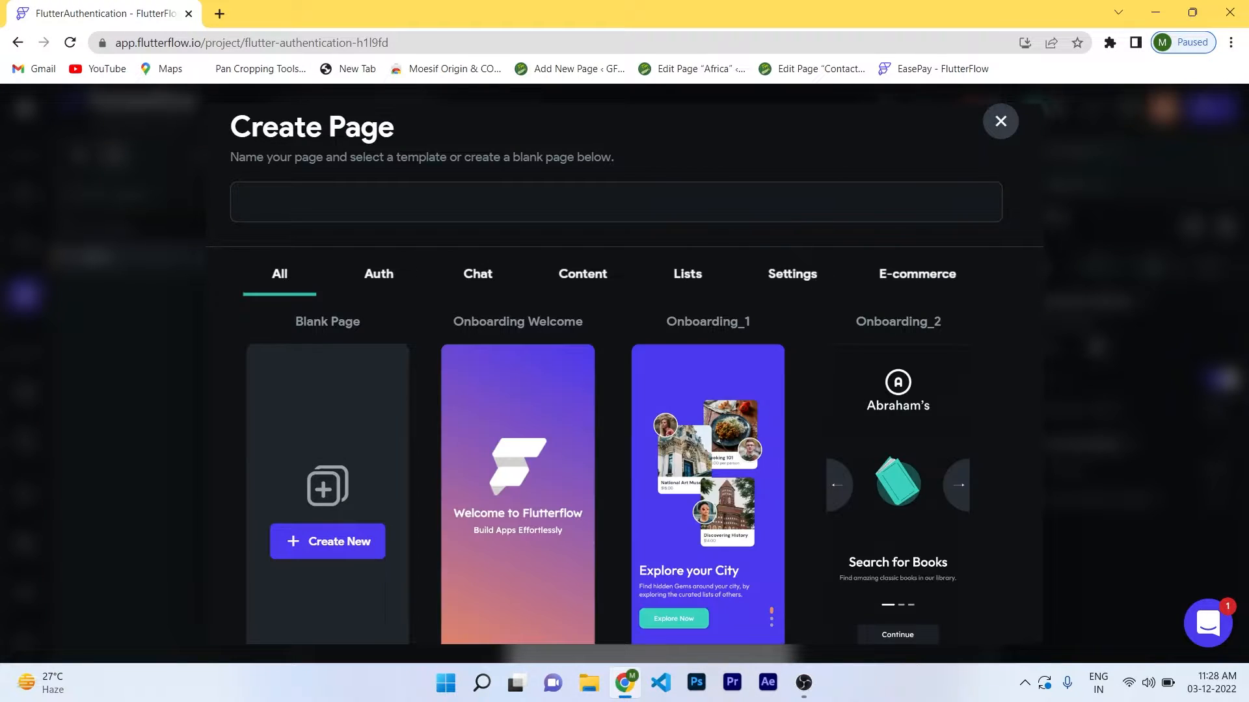
pyautogui.click(379, 275)
pyautogui.scroll(-8, 819, 468)
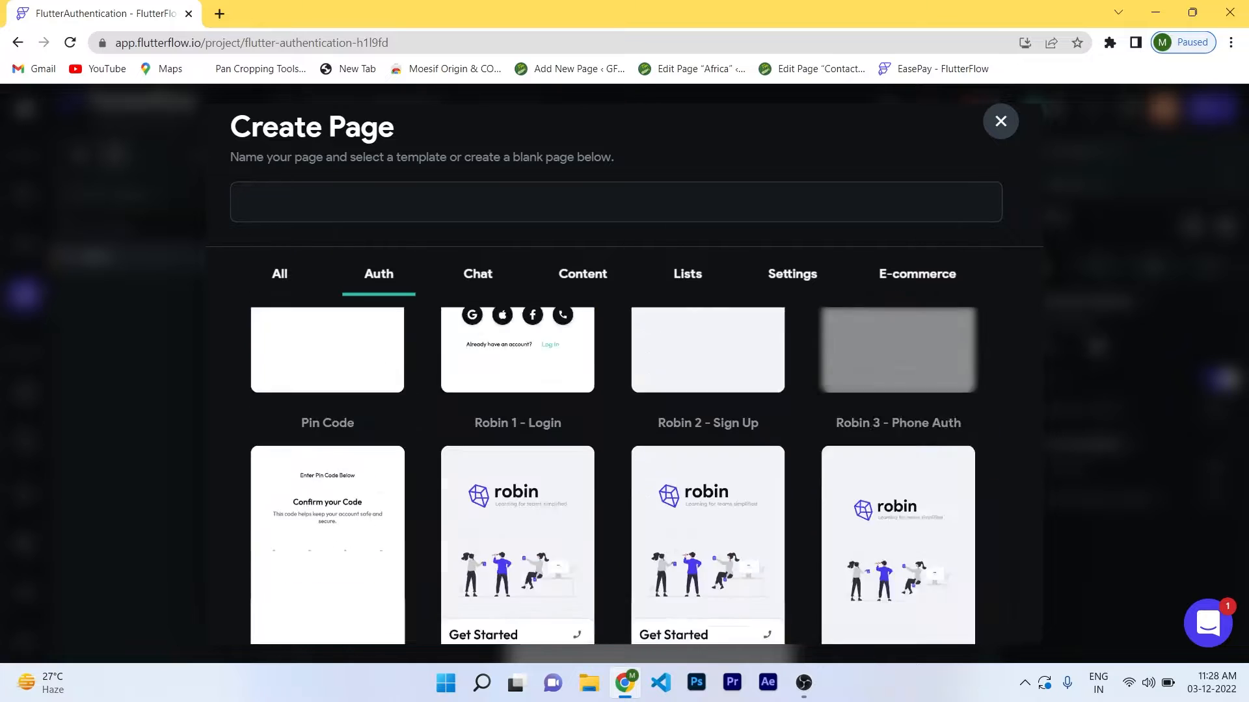
pyautogui.scroll(3, 826, 468)
pyautogui.scroll(-1, 897, 468)
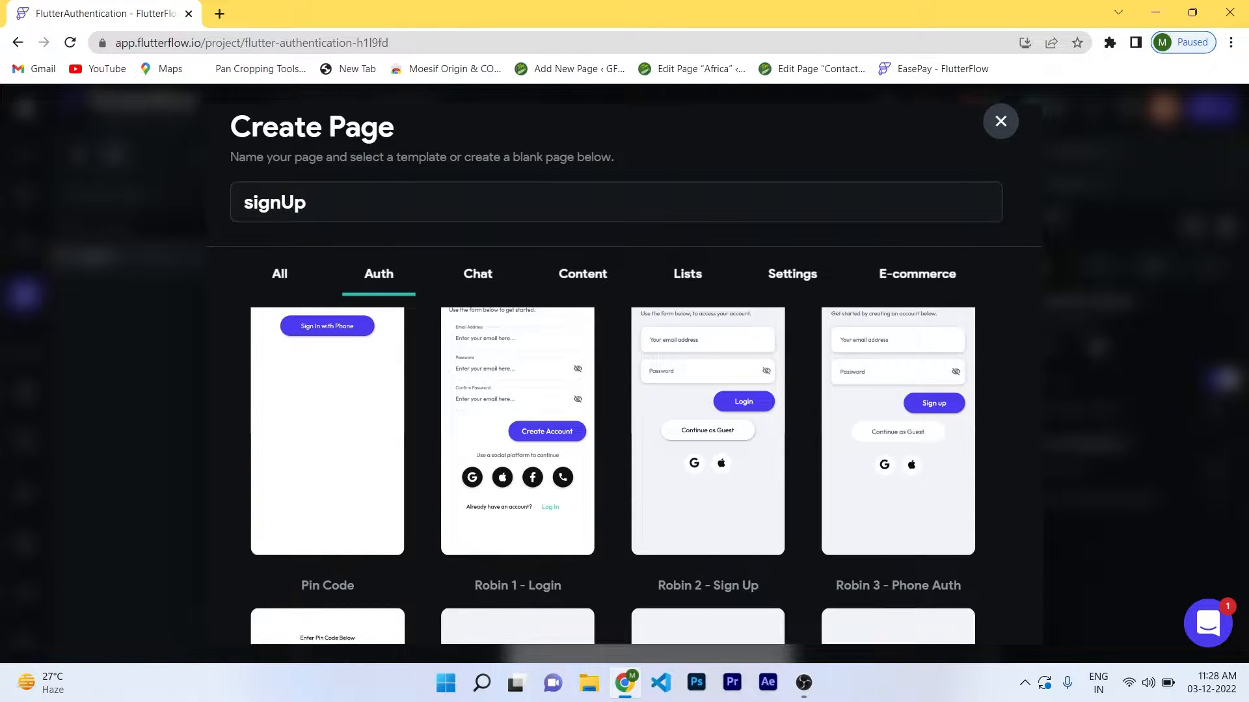
pyautogui.scroll(-5, 898, 469)
pyautogui.click(898, 550)
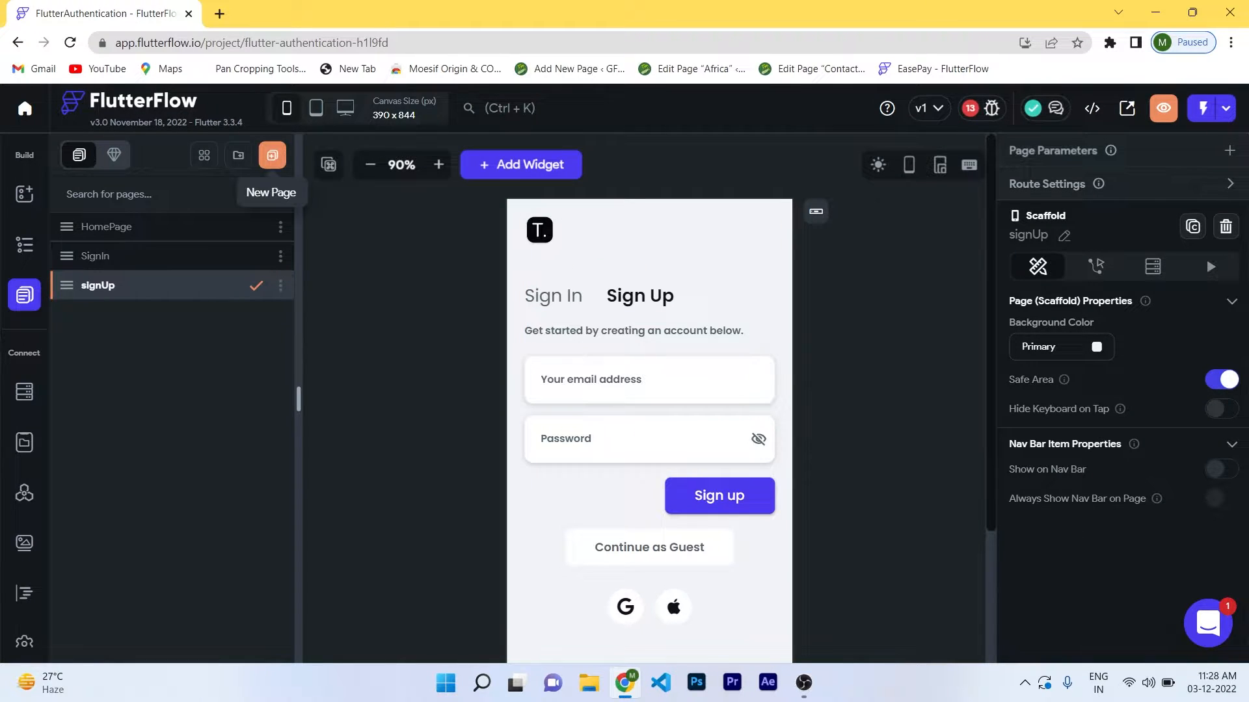
pyautogui.click(272, 155)
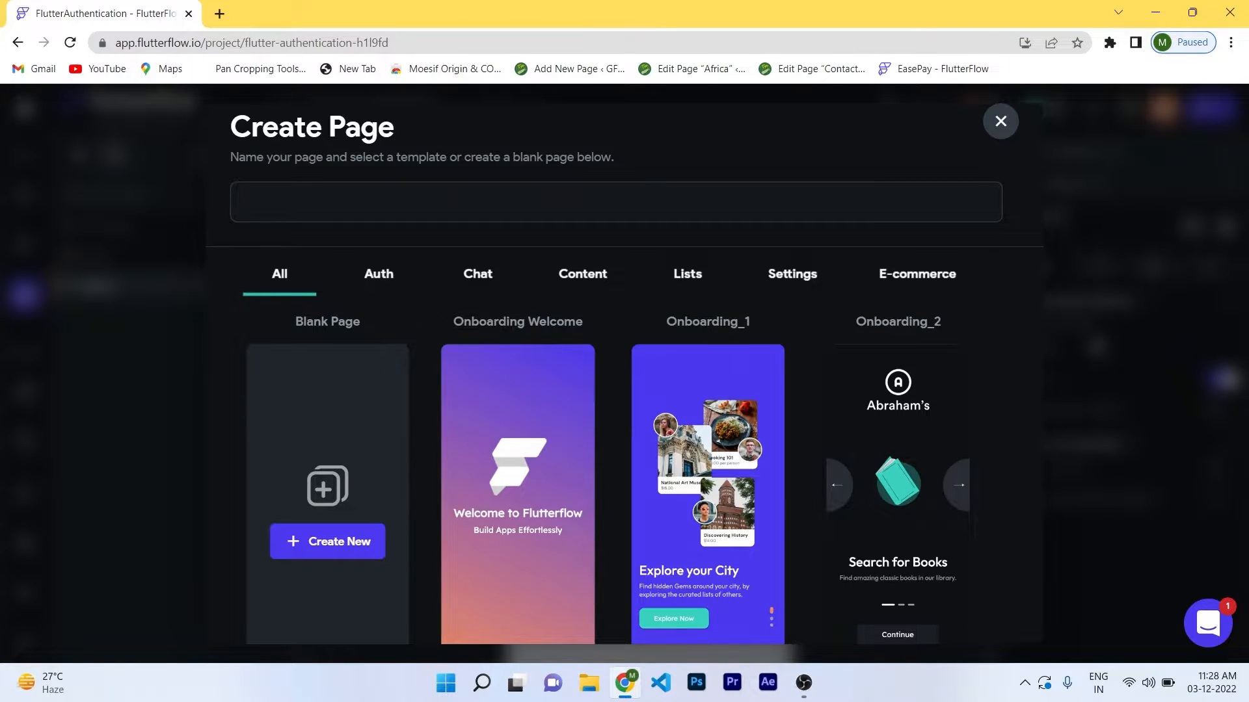
# Add a page named Profile from the Profile_1 settings template.
pyautogui.click(379, 274)
pyautogui.click(792, 274)
pyautogui.scroll(-1, 709, 403)
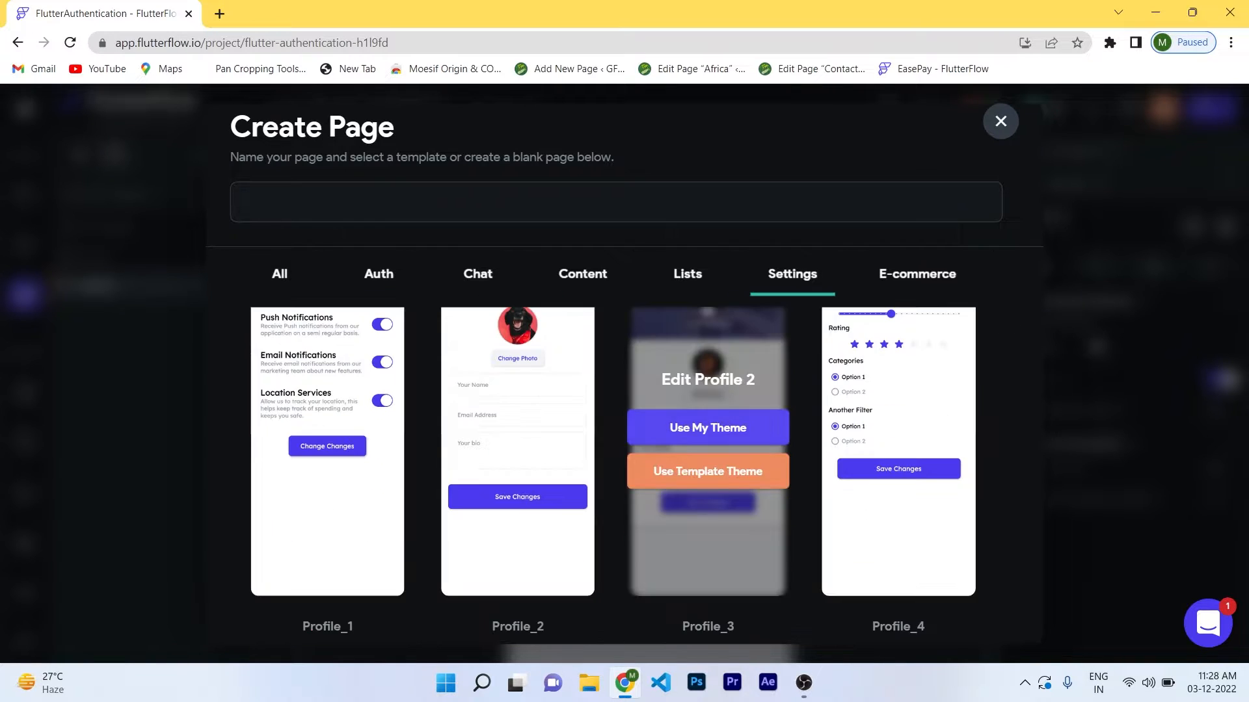
pyautogui.scroll(1, 518, 455)
pyautogui.scroll(-6, 899, 455)
pyautogui.scroll(1, 708, 455)
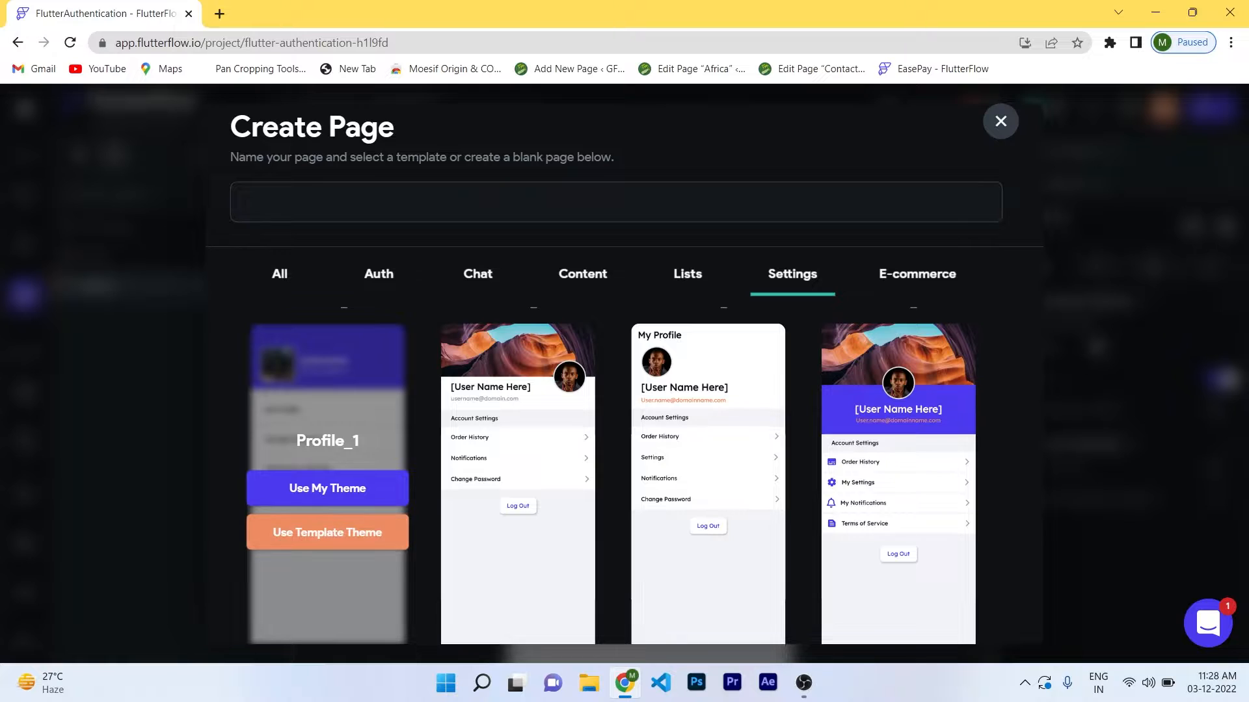
pyautogui.scroll(-5, 327, 482)
pyautogui.scroll(1, 327, 481)
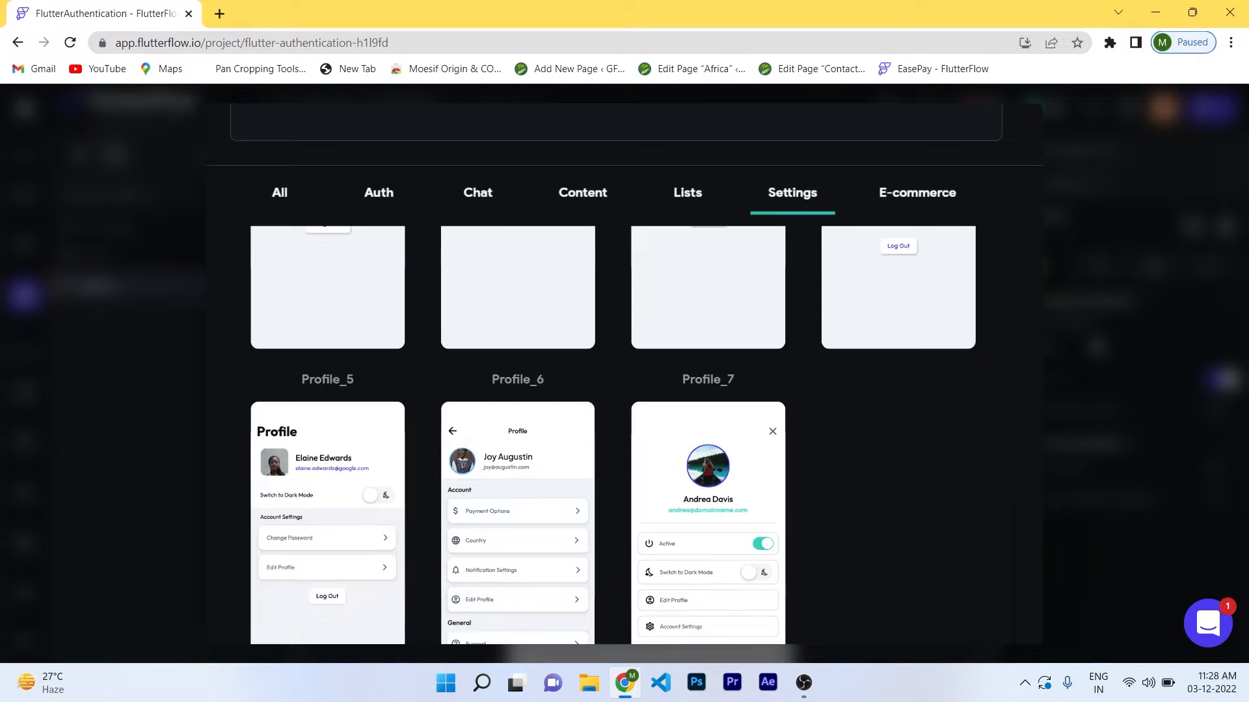
pyautogui.scroll(-1, 677, 481)
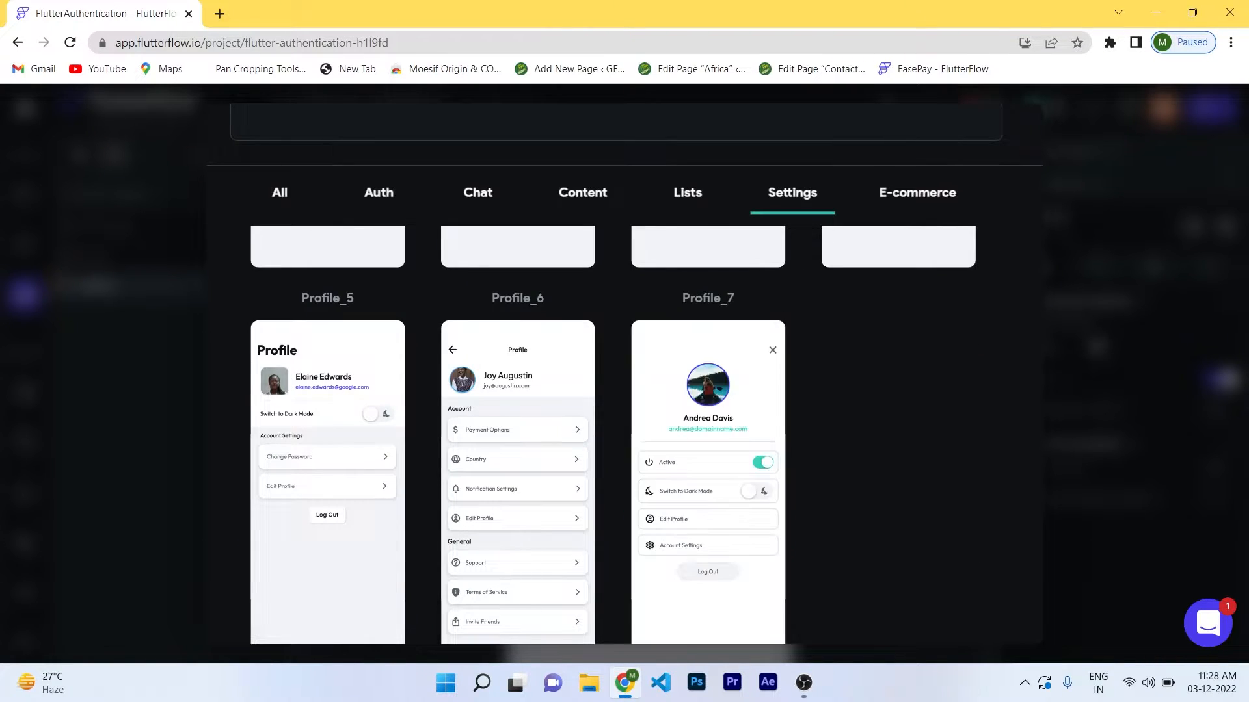
pyautogui.scroll(-1, 328, 481)
pyautogui.scroll(6, 328, 482)
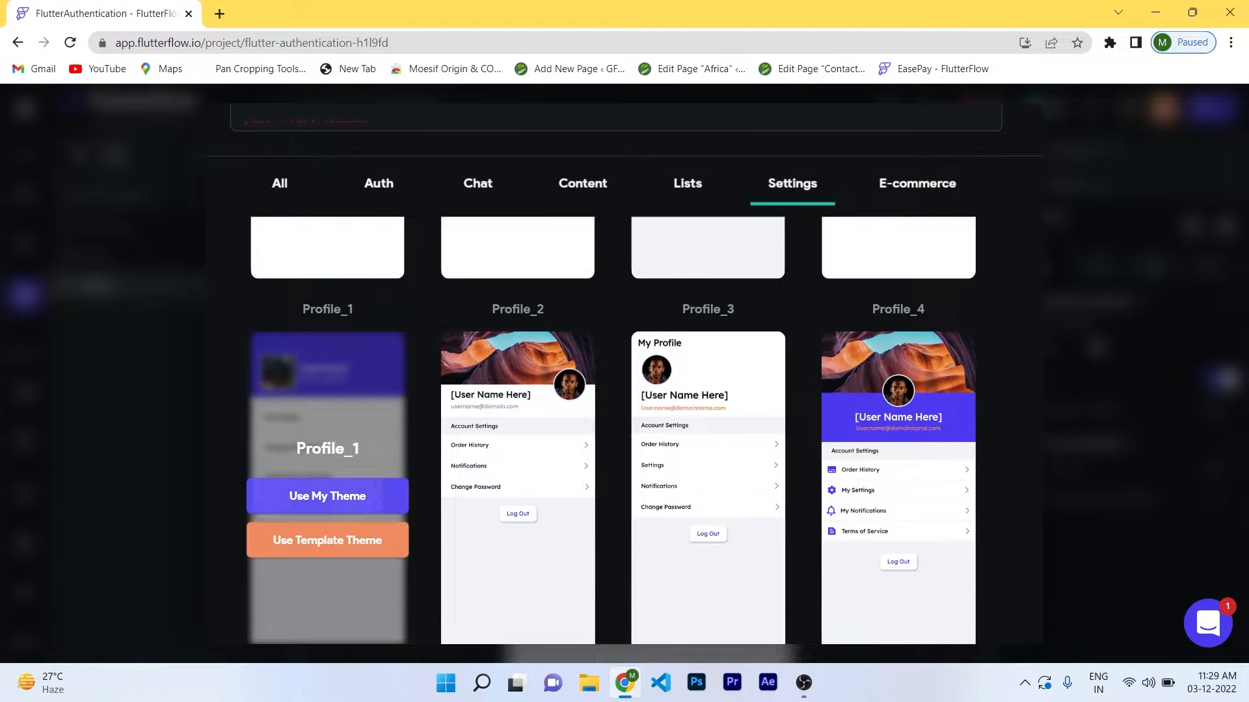
pyautogui.scroll(1, 625, 351)
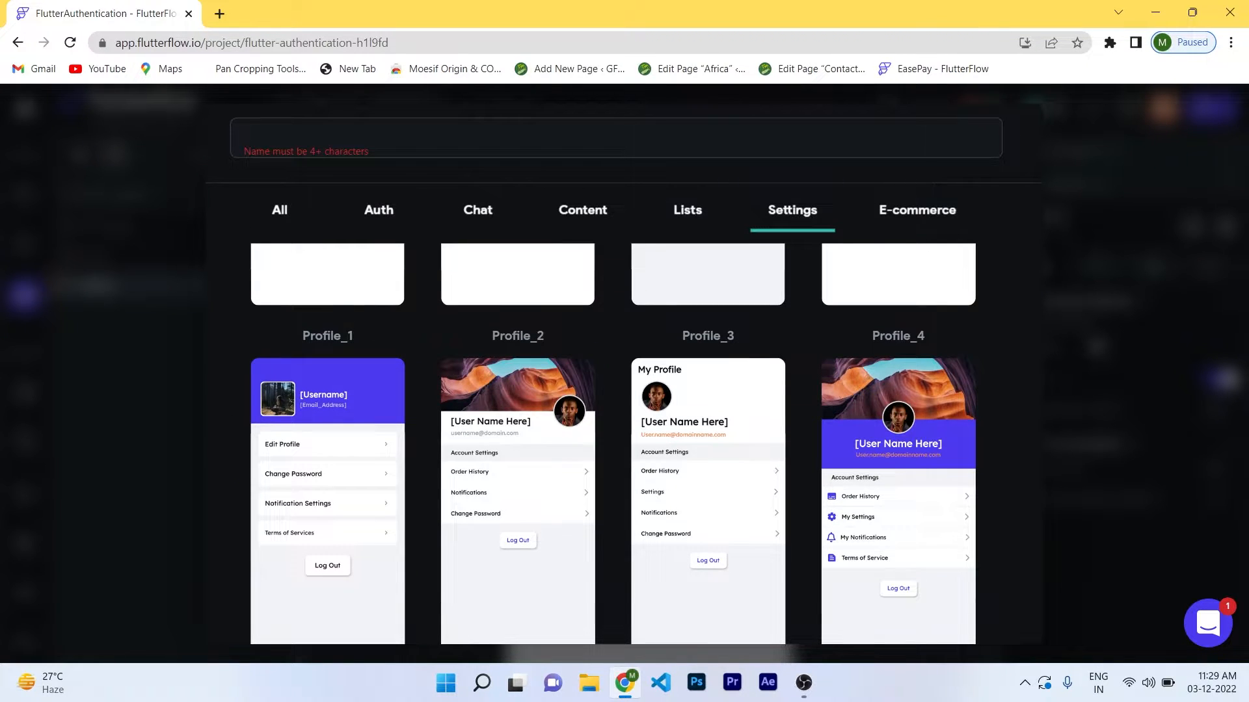
pyautogui.write('U')
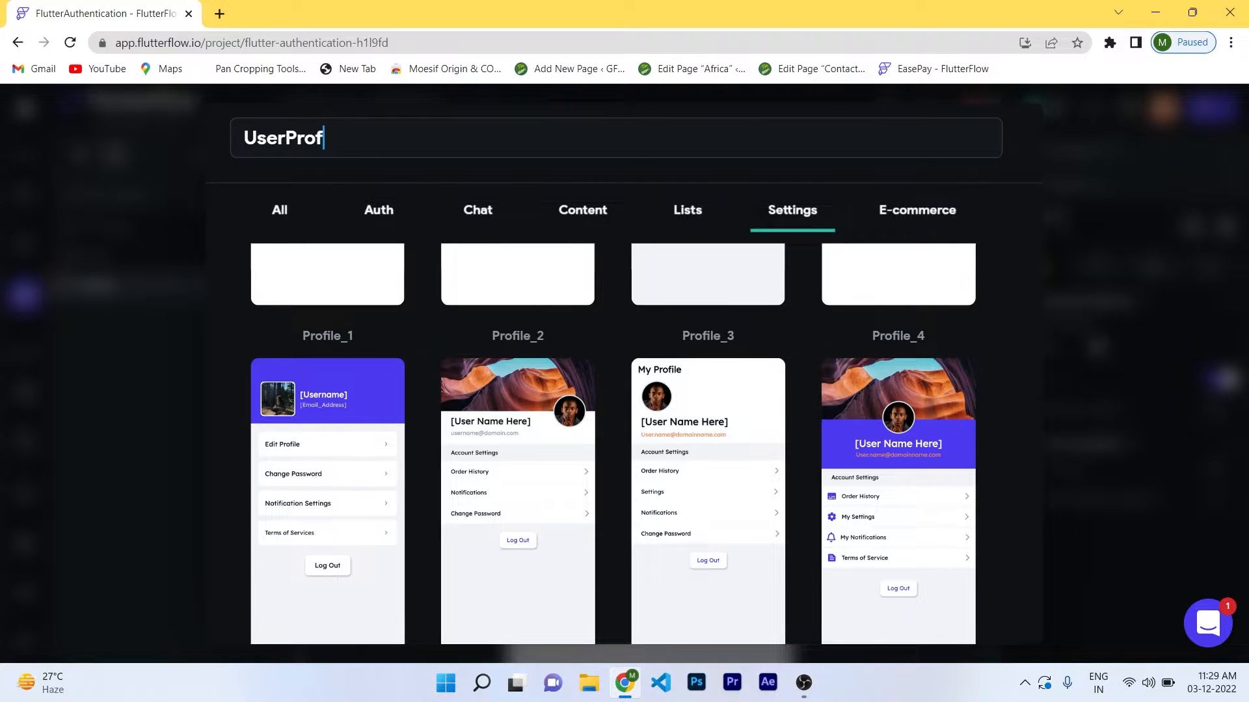
pyautogui.write('serPro')
pyautogui.hotkey('ctrl', 'BackSpace')
pyautogui.write('P')
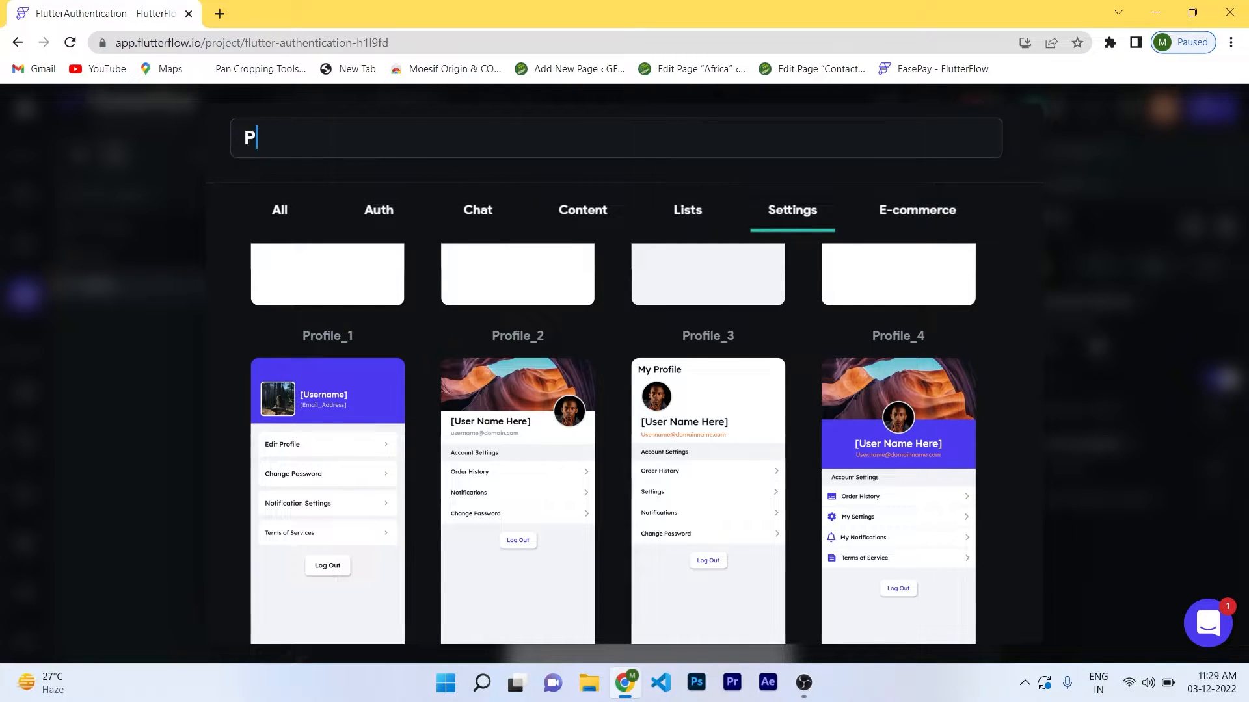
pyautogui.write('rofile')
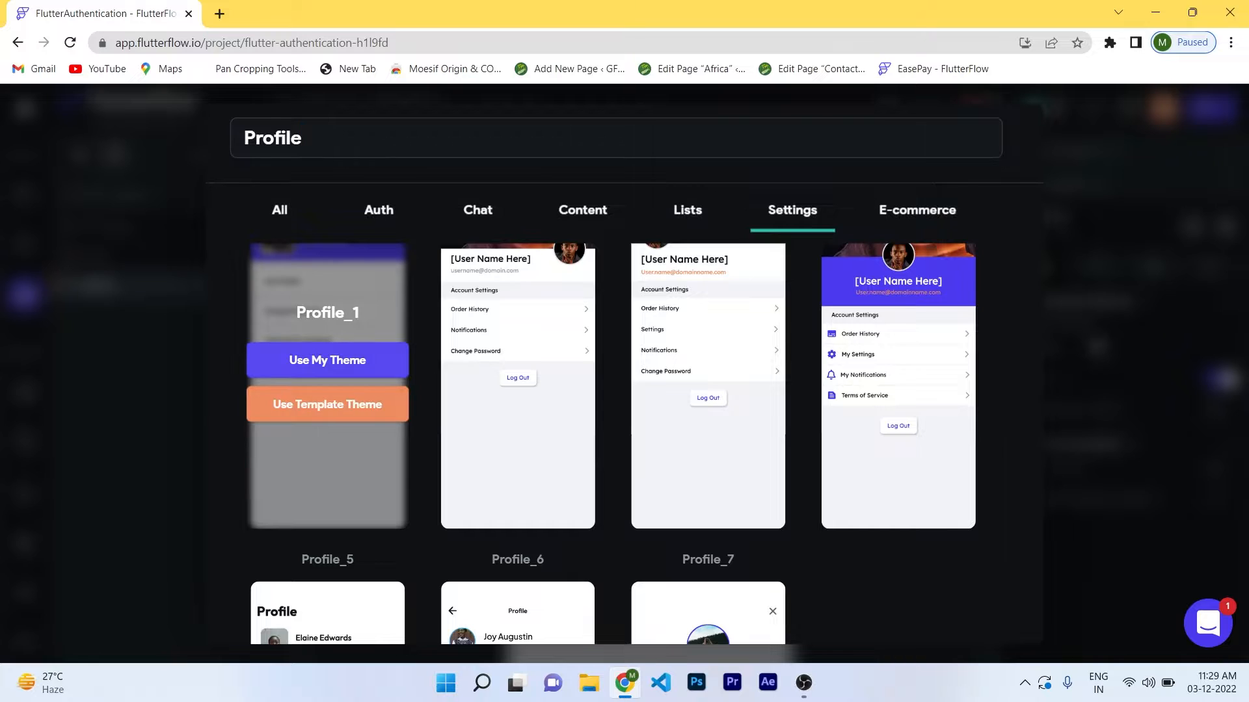
pyautogui.click(328, 360)
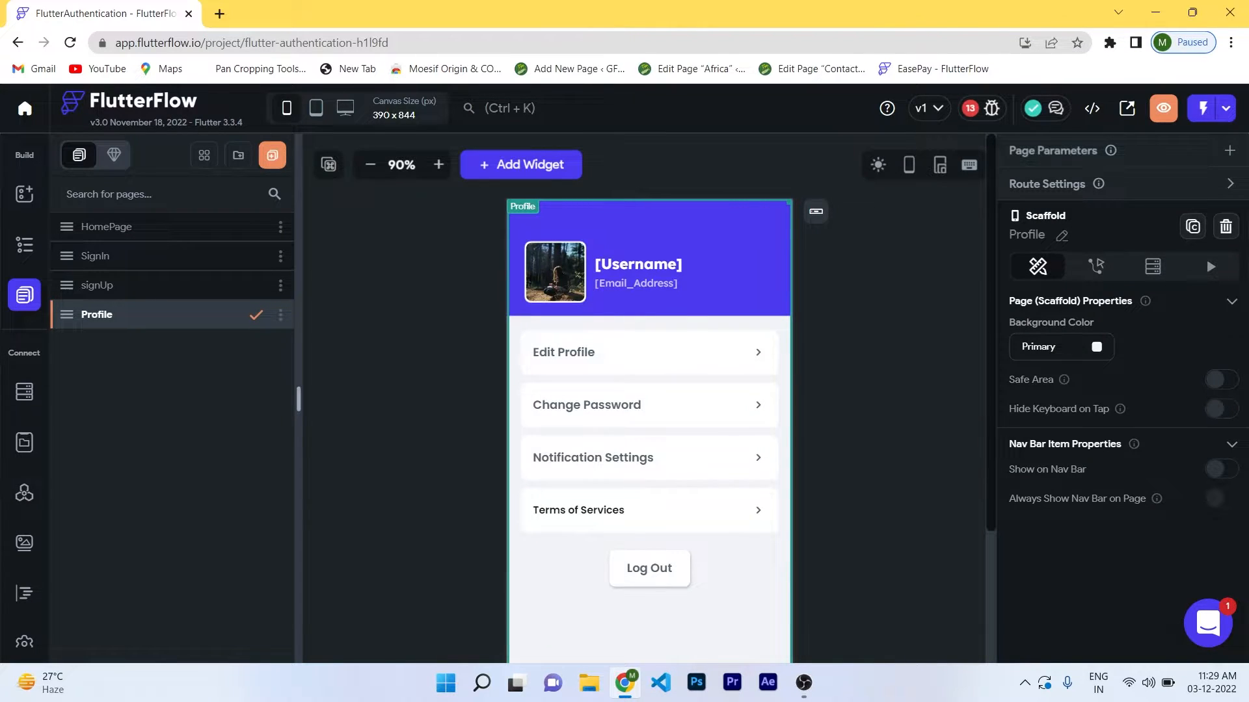
pyautogui.scroll(-1, 24, 403)
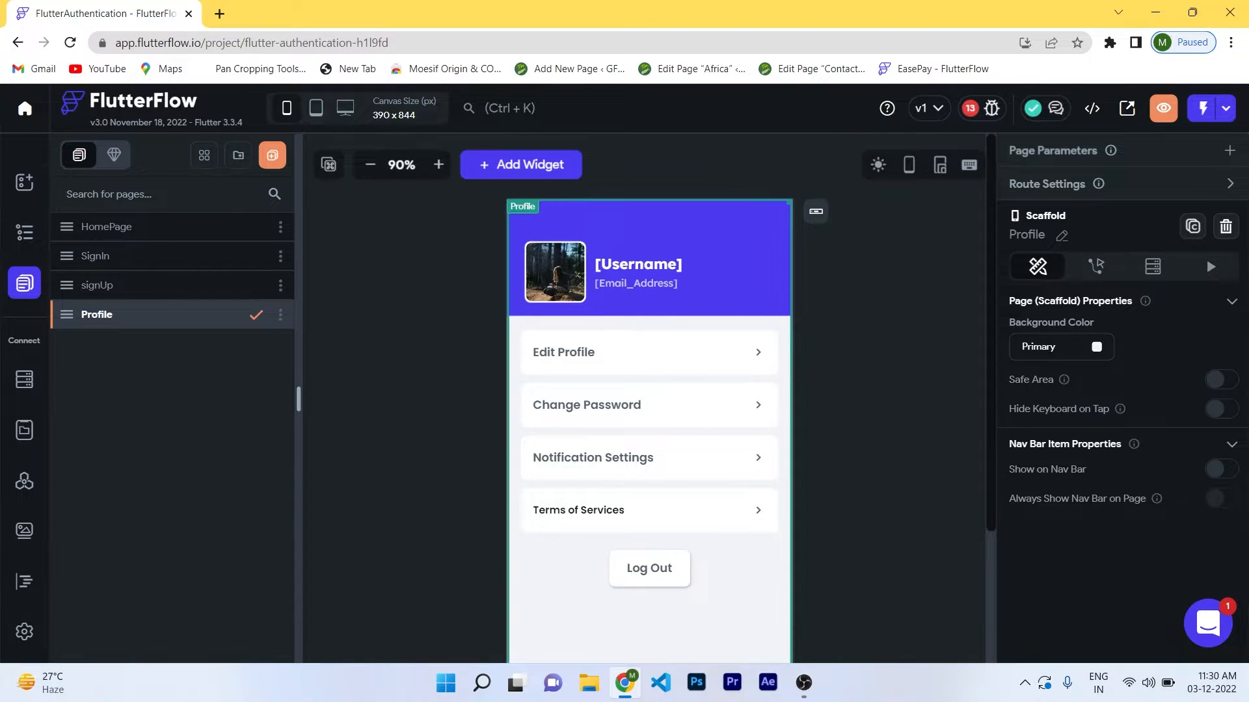
# Enable authentication with SignIn as entry page and Profile as logged-in page.
pyautogui.click(24, 631)
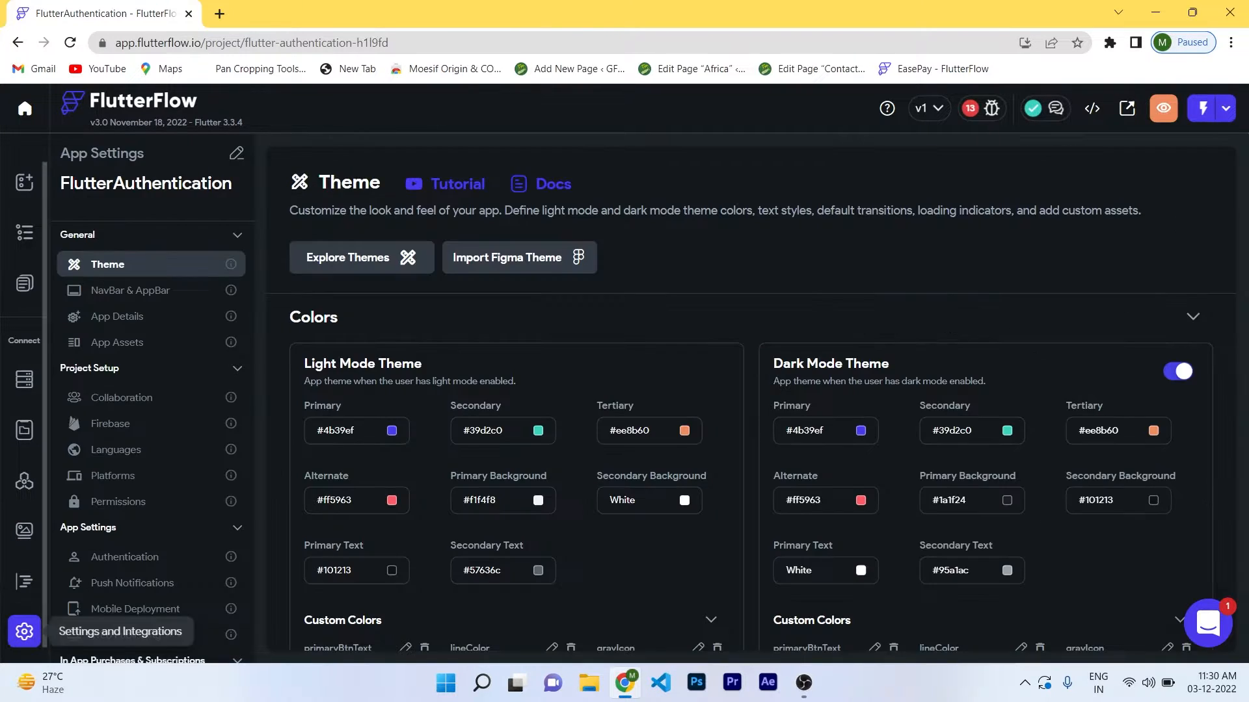
pyautogui.click(127, 557)
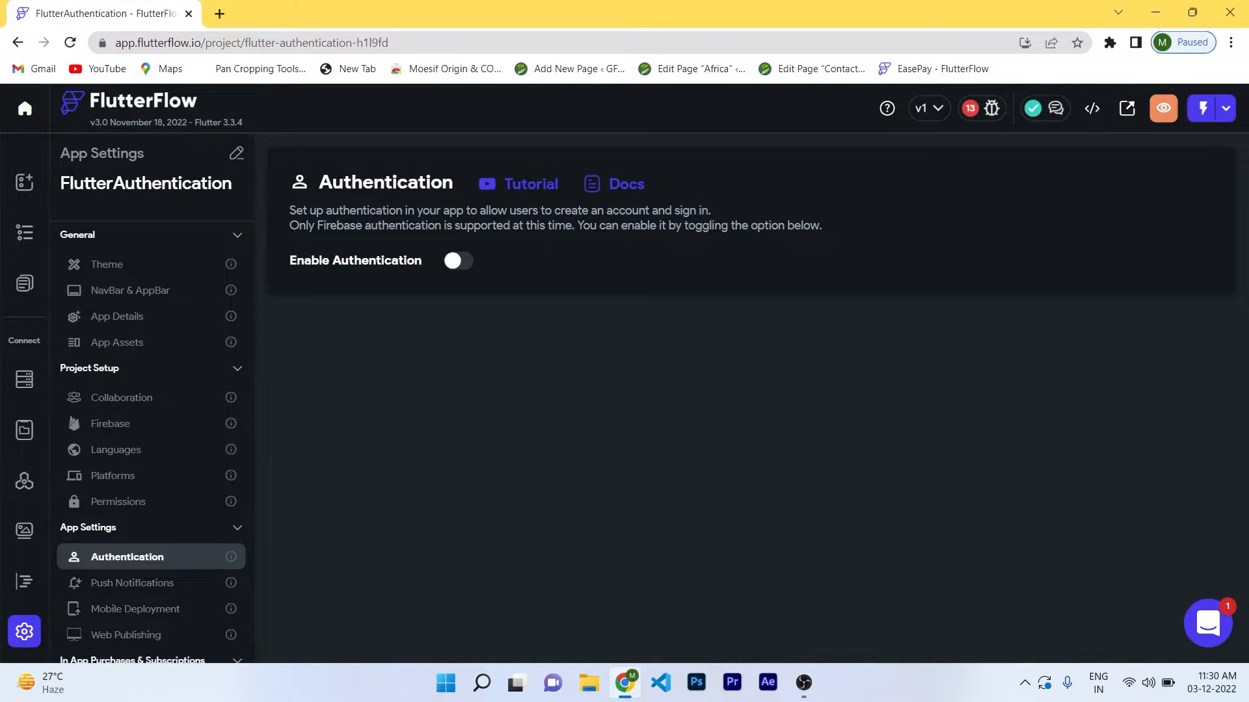
pyautogui.click(459, 260)
pyautogui.click(384, 366)
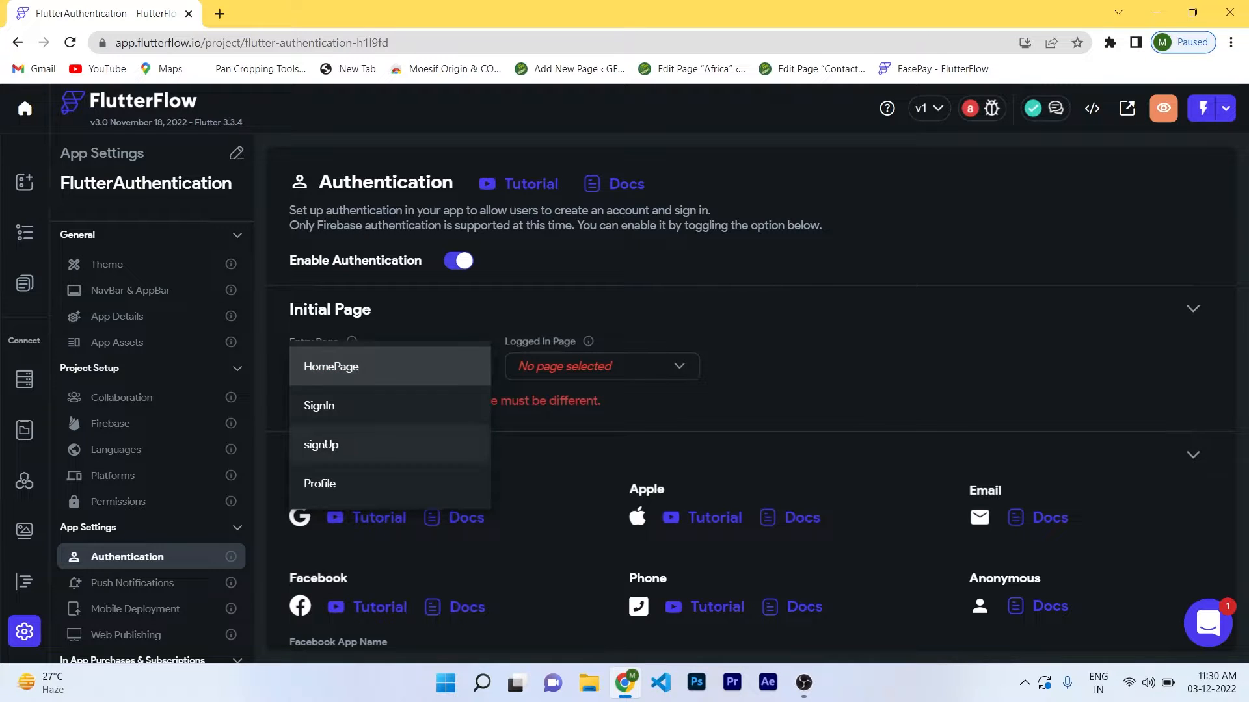
pyautogui.click(321, 403)
pyautogui.click(601, 366)
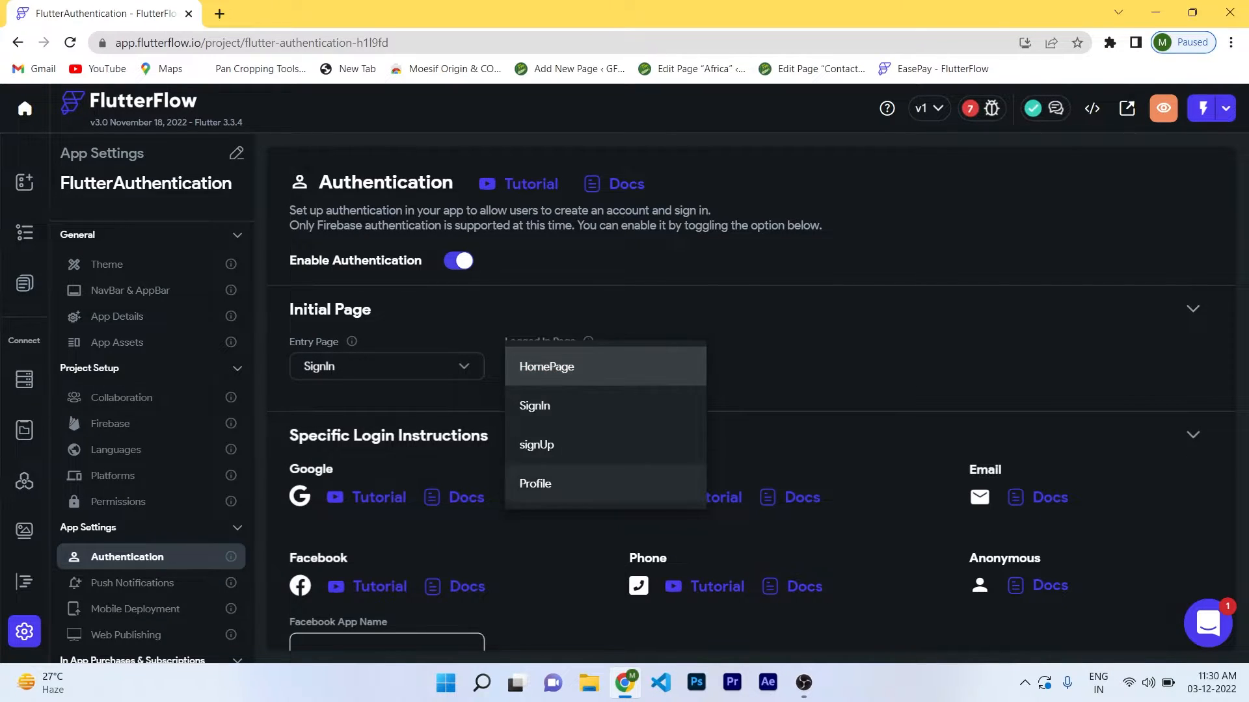
pyautogui.click(540, 482)
pyautogui.scroll(-2, 748, 390)
pyautogui.scroll(2, 748, 390)
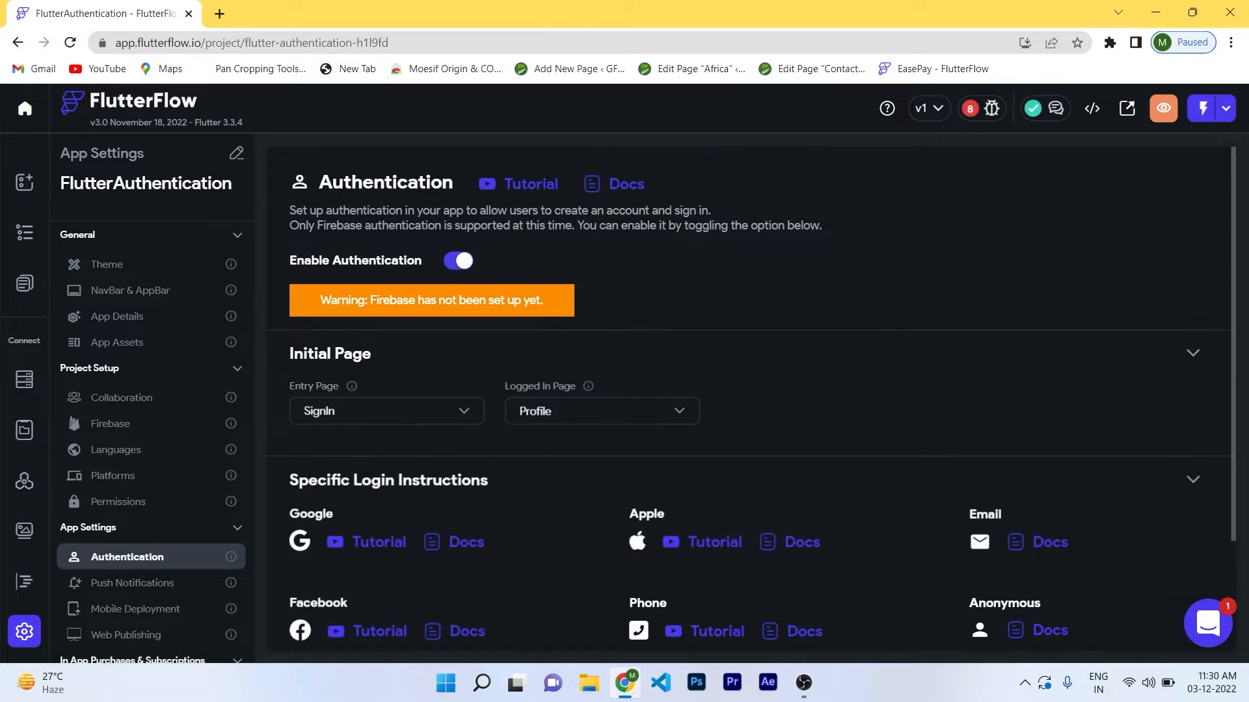
pyautogui.click(24, 283)
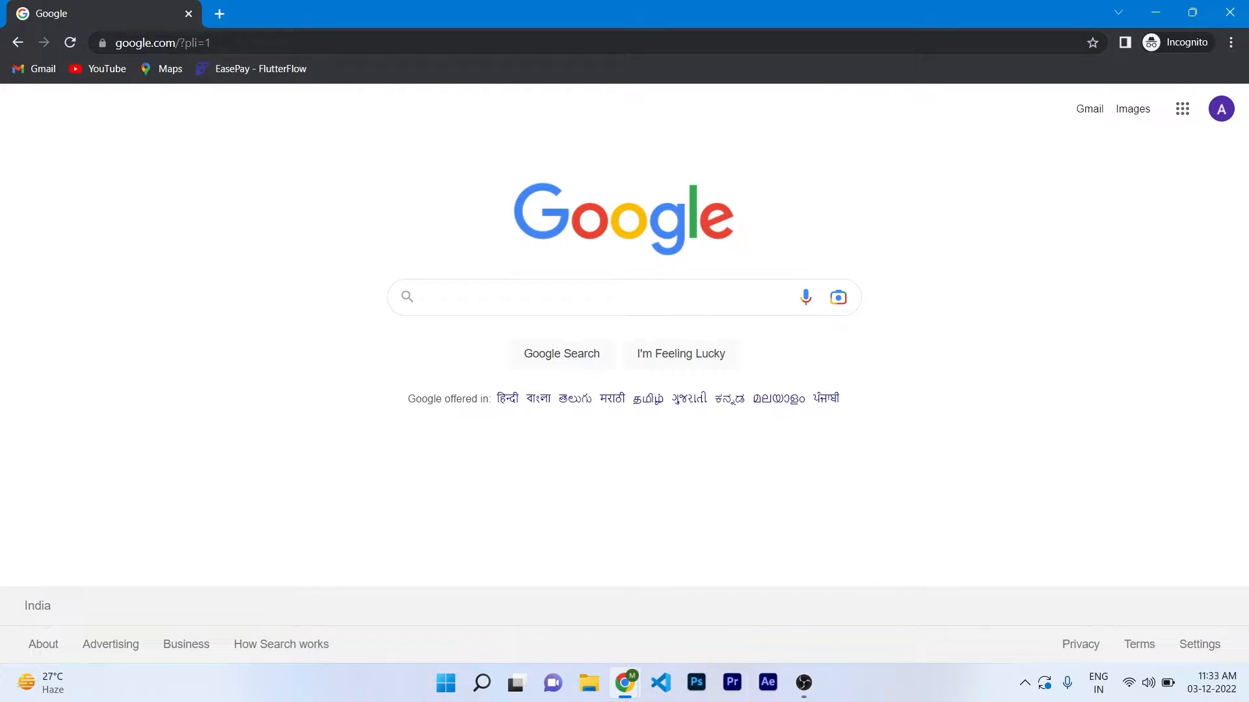
# Go to the Firebase website in the browser.
pyautogui.hotkey('ctrl', 'l')
pyautogui.write('firebase.')
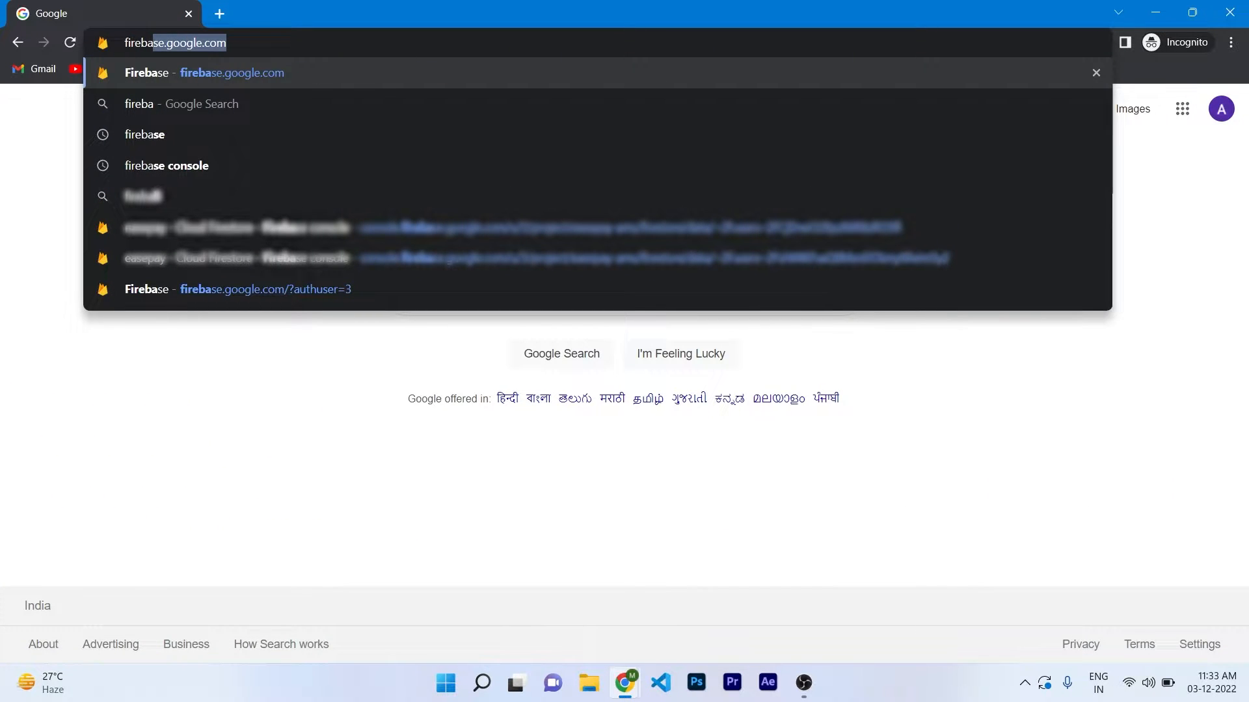
pyautogui.press('Return')
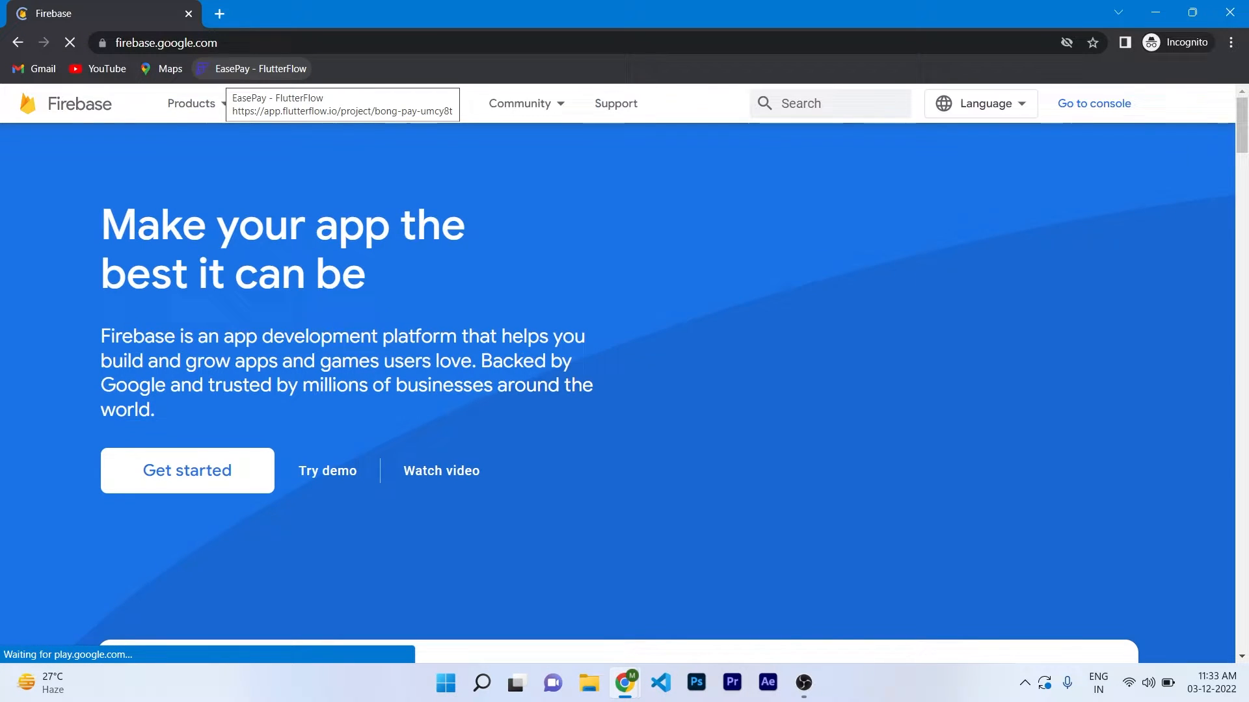
pyautogui.moveTo(224, 104)
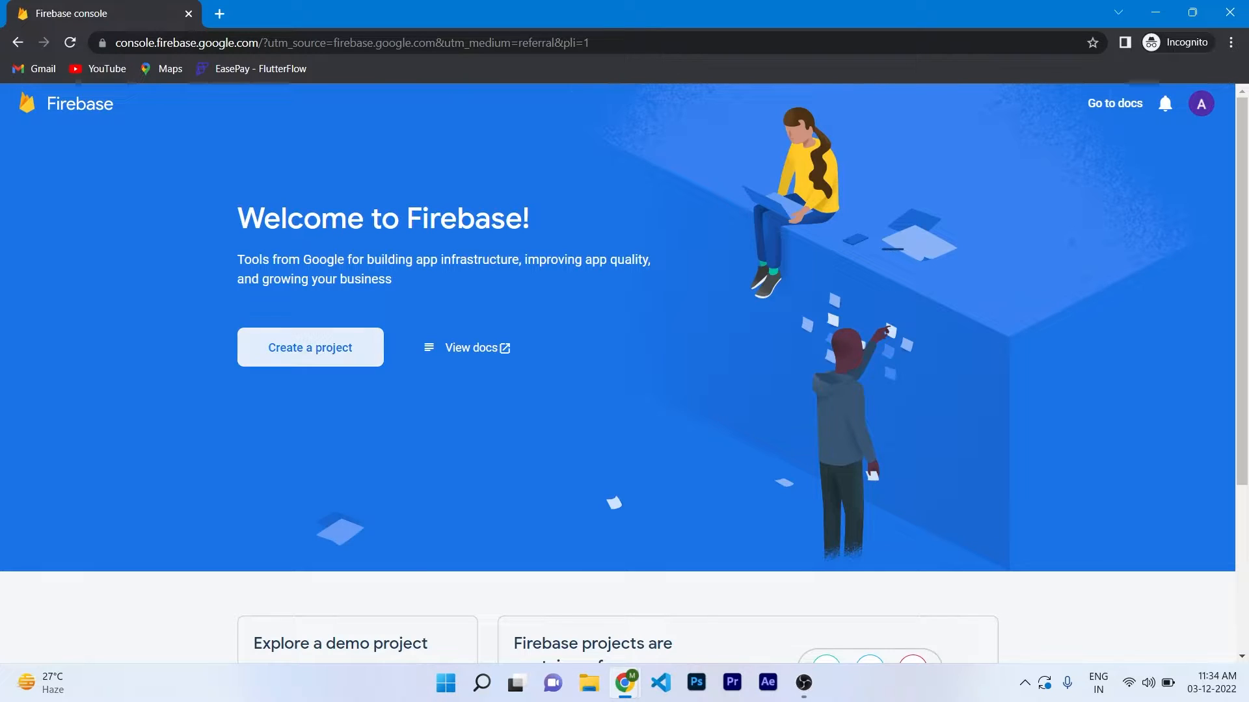
# Create the 'Flutter Authentication App' project using the Default Account for Firebase analytics.
pyautogui.click(310, 348)
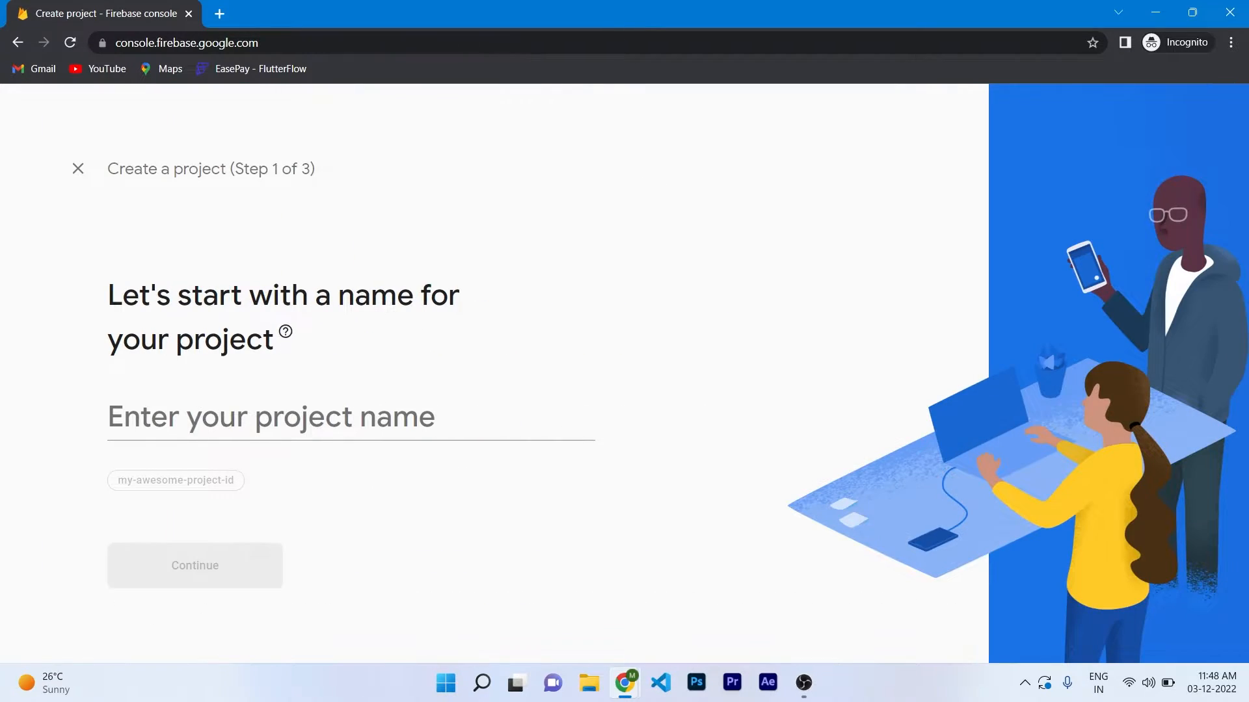
pyautogui.click(110, 416)
pyautogui.write('Flutter')
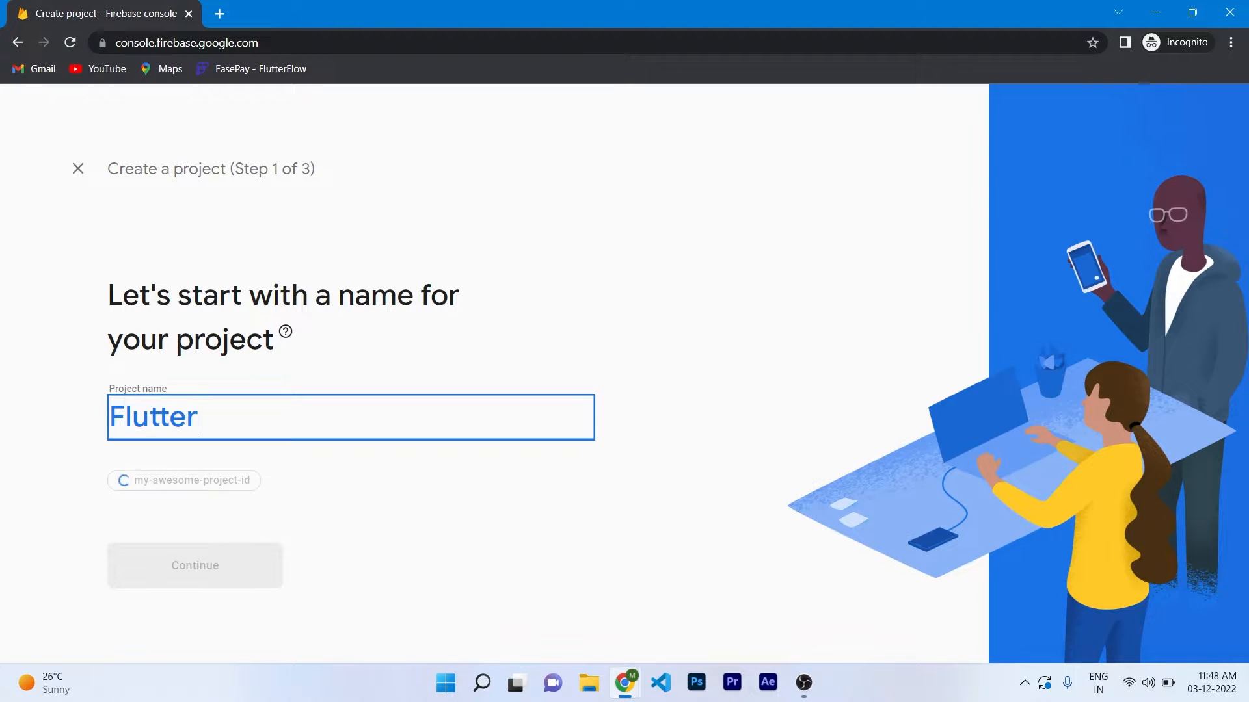
pyautogui.write(' Authentic')
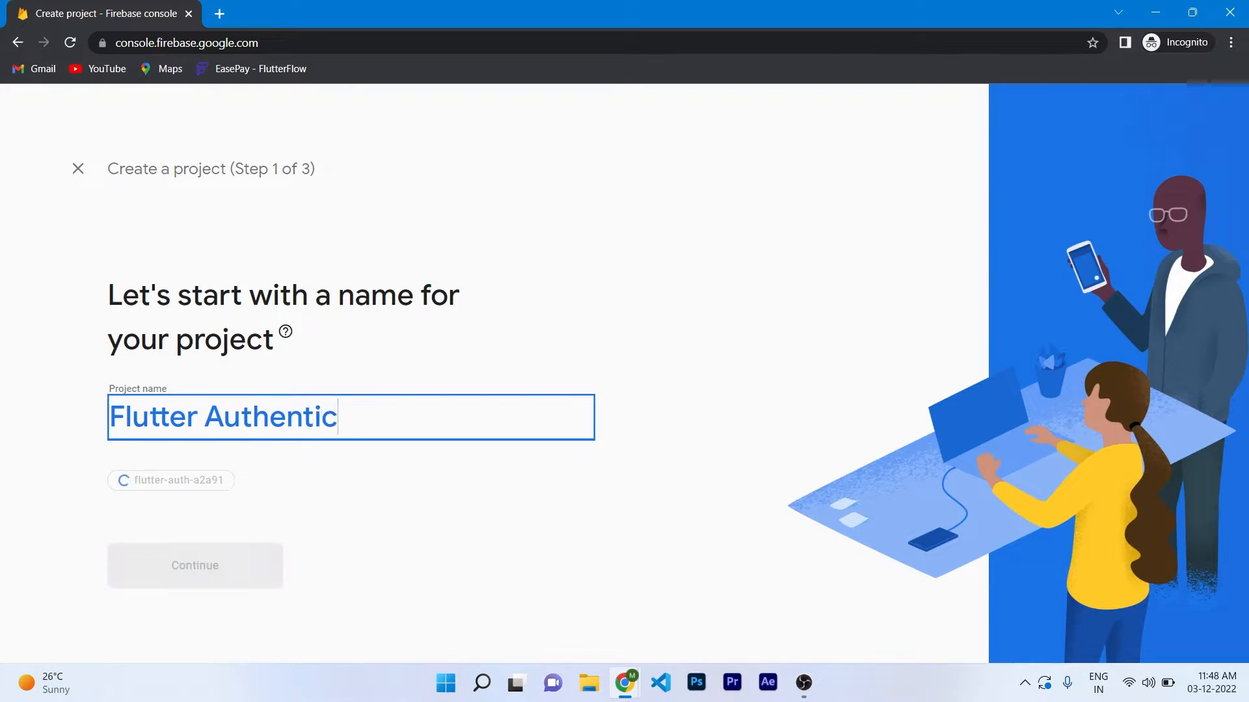
pyautogui.write('ation App')
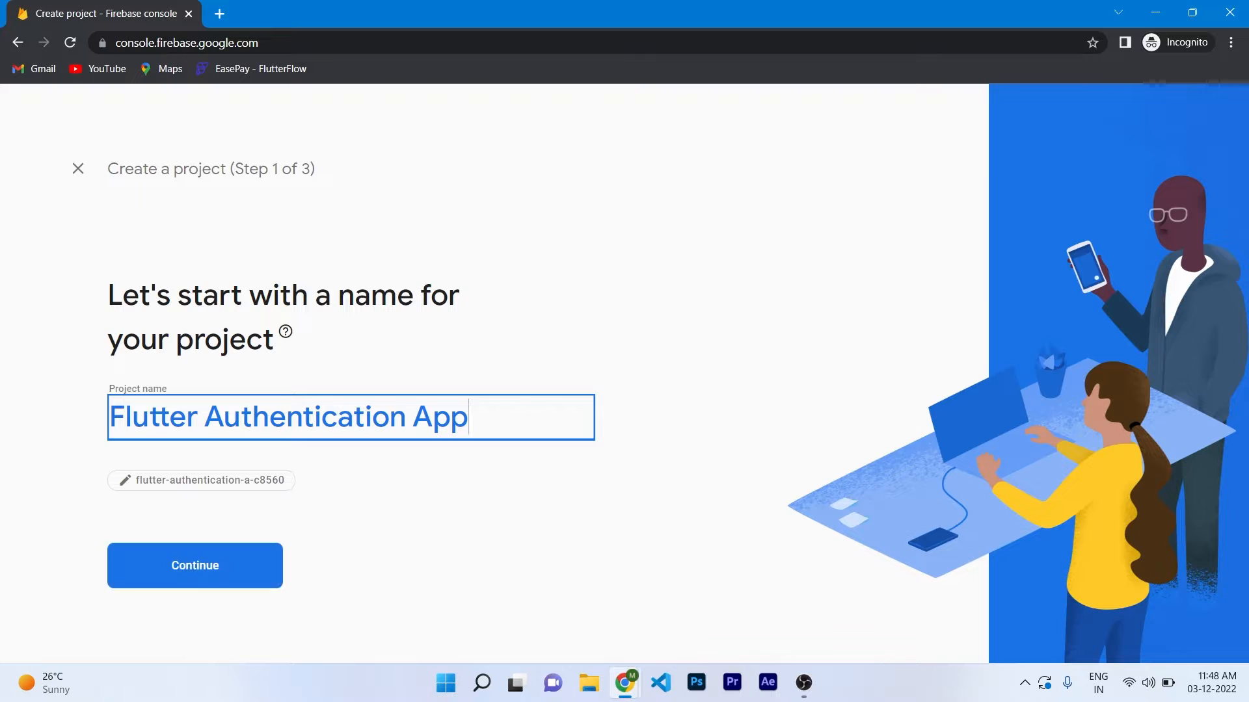
pyautogui.click(195, 565)
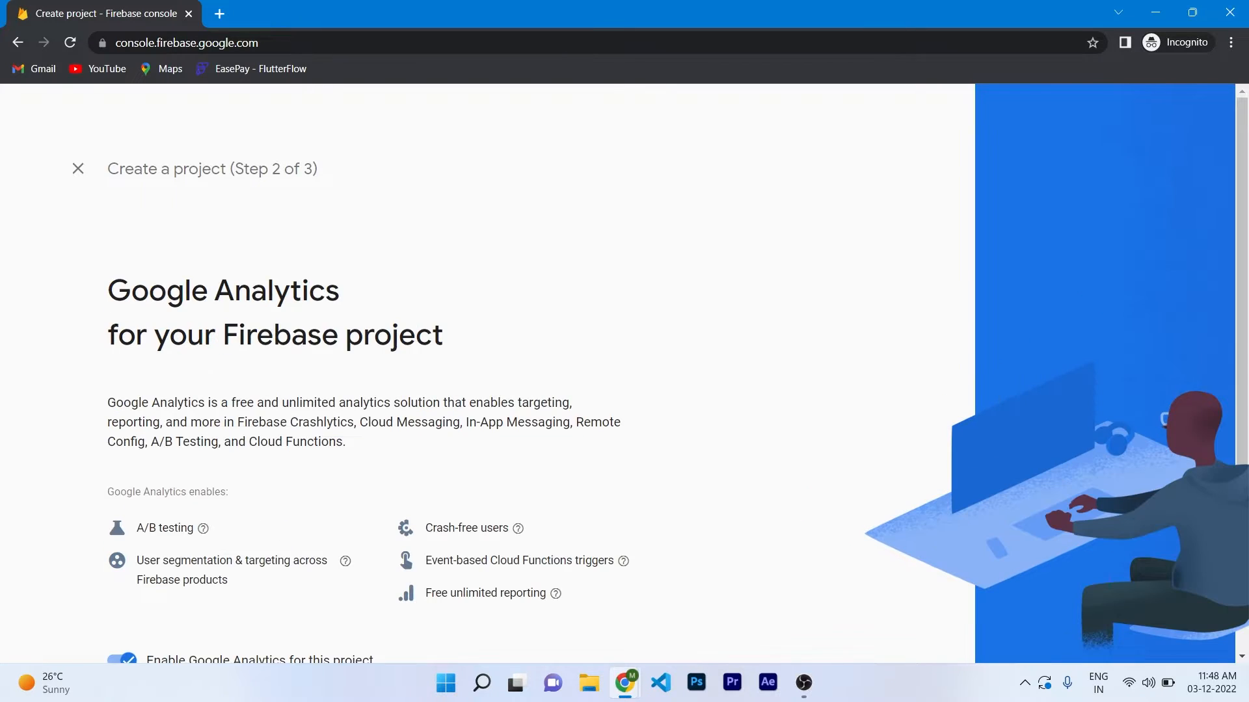
pyautogui.click(585, 588)
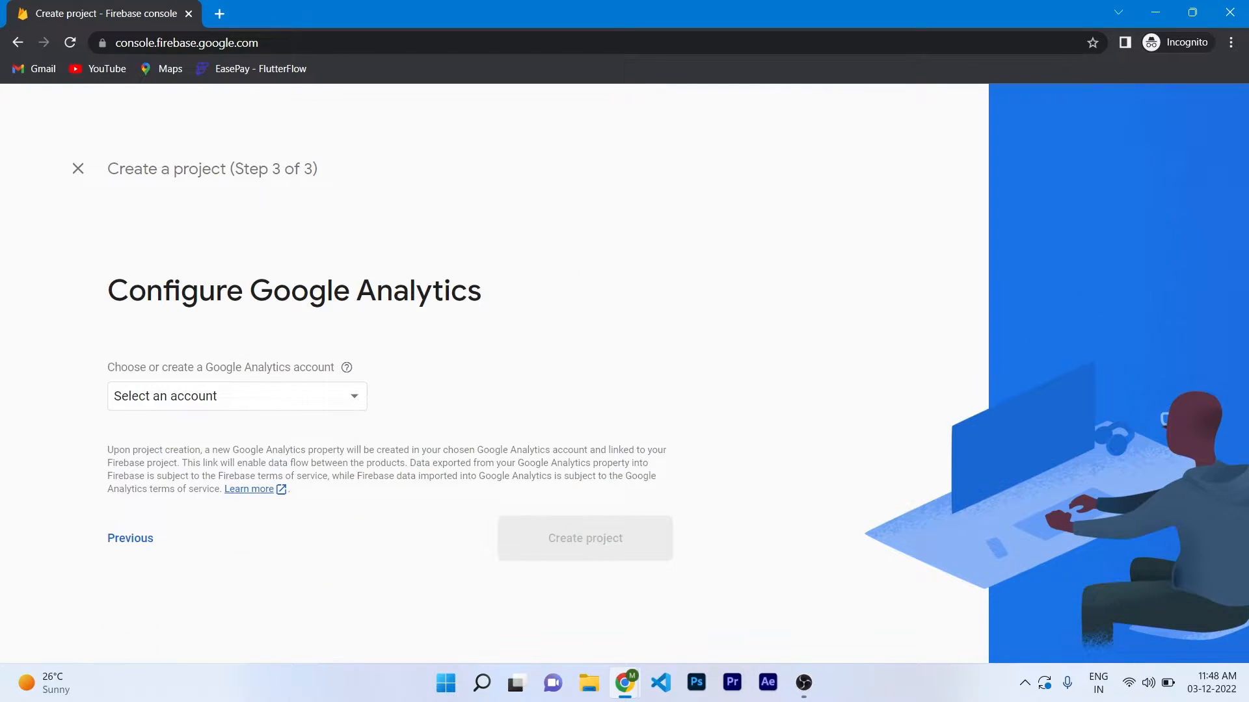
pyautogui.click(237, 396)
pyautogui.click(214, 401)
pyautogui.click(585, 580)
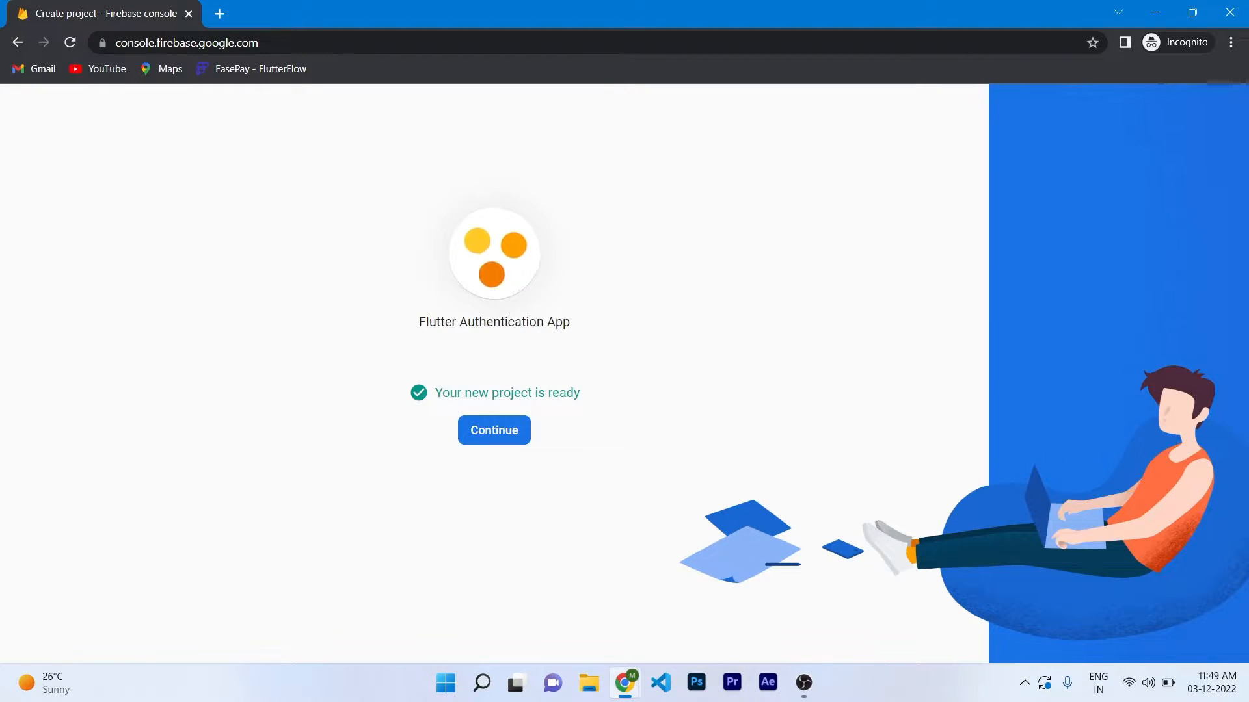
pyautogui.click(494, 430)
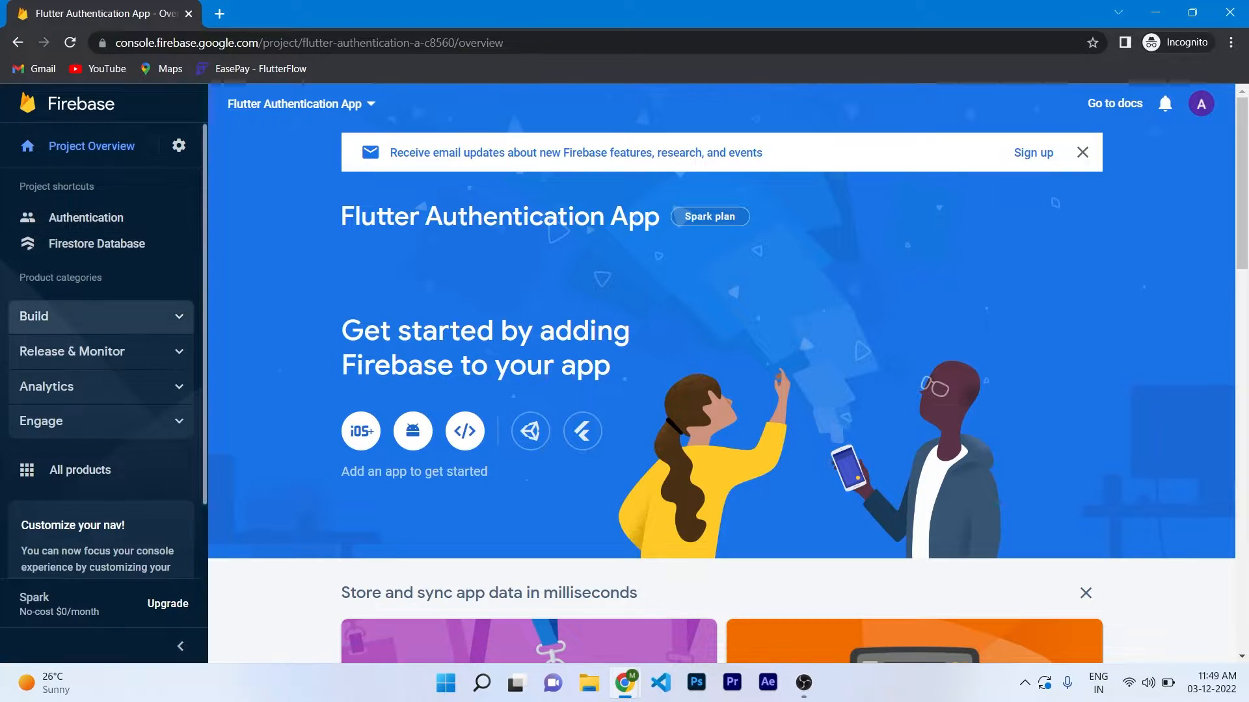
# Enable and save the Email/Password sign-in provider, then go to Firestore Database.
pyautogui.moveTo(97, 316)
pyautogui.click(84, 345)
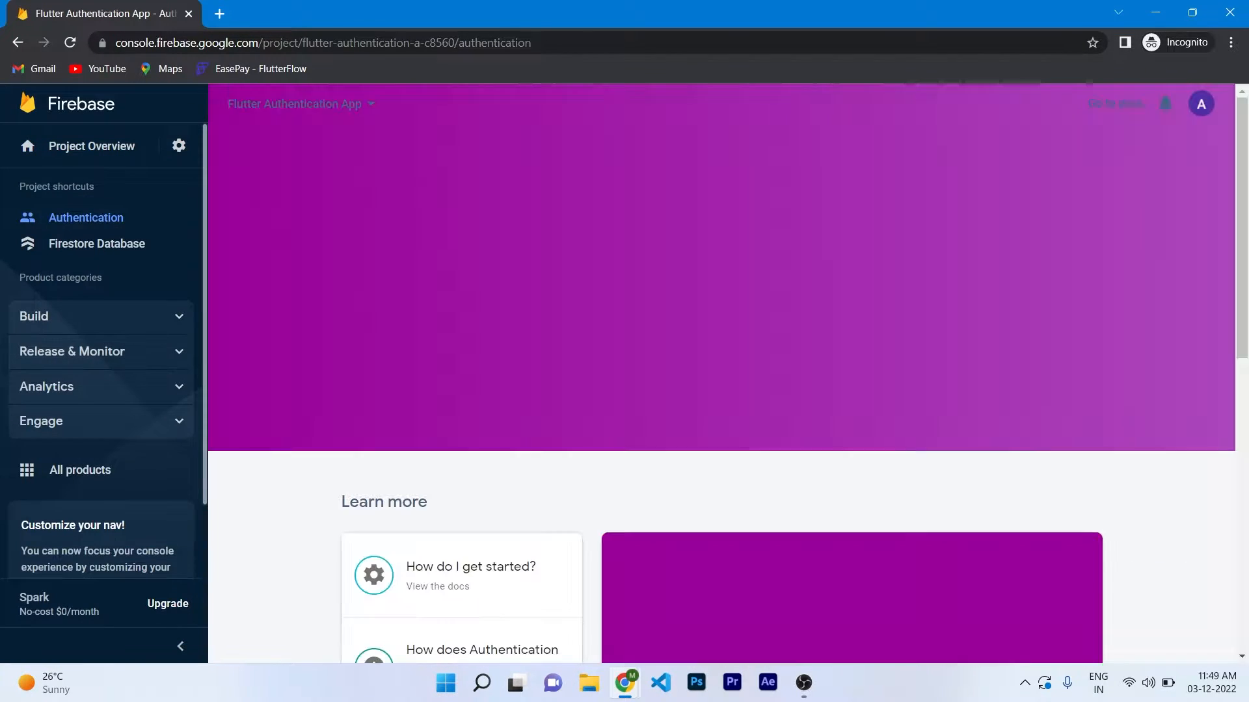
pyautogui.click(385, 331)
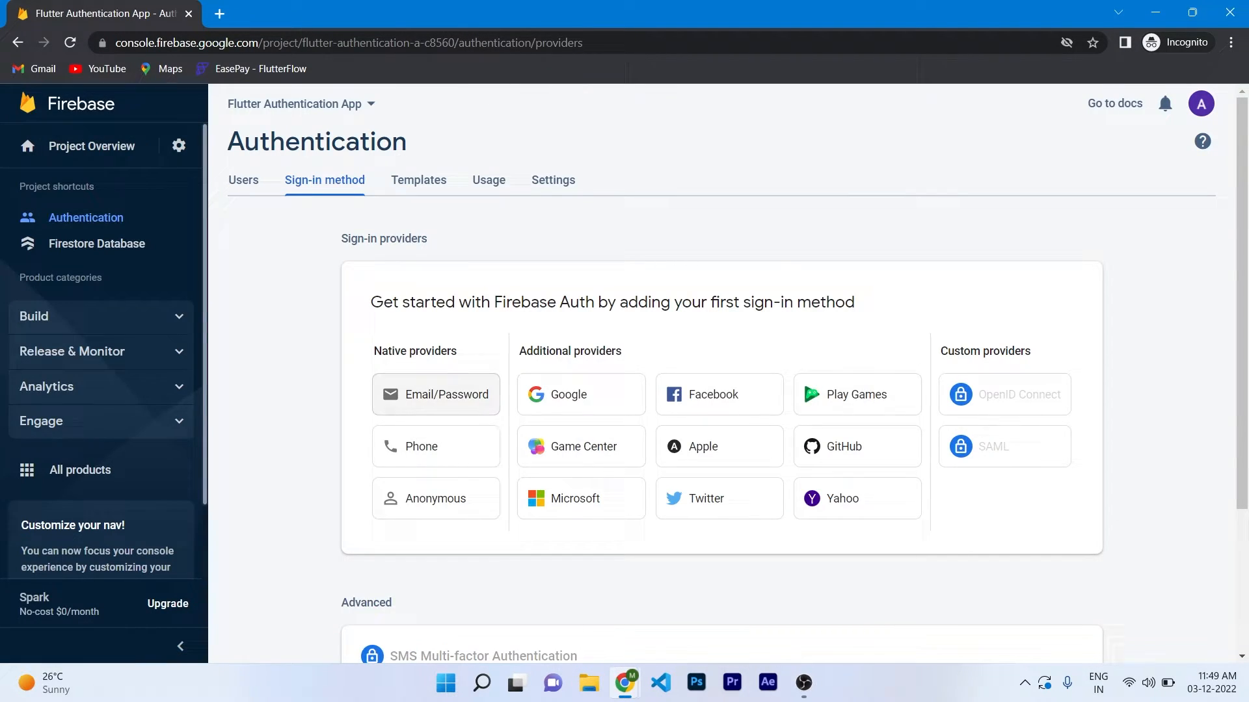
pyautogui.click(437, 394)
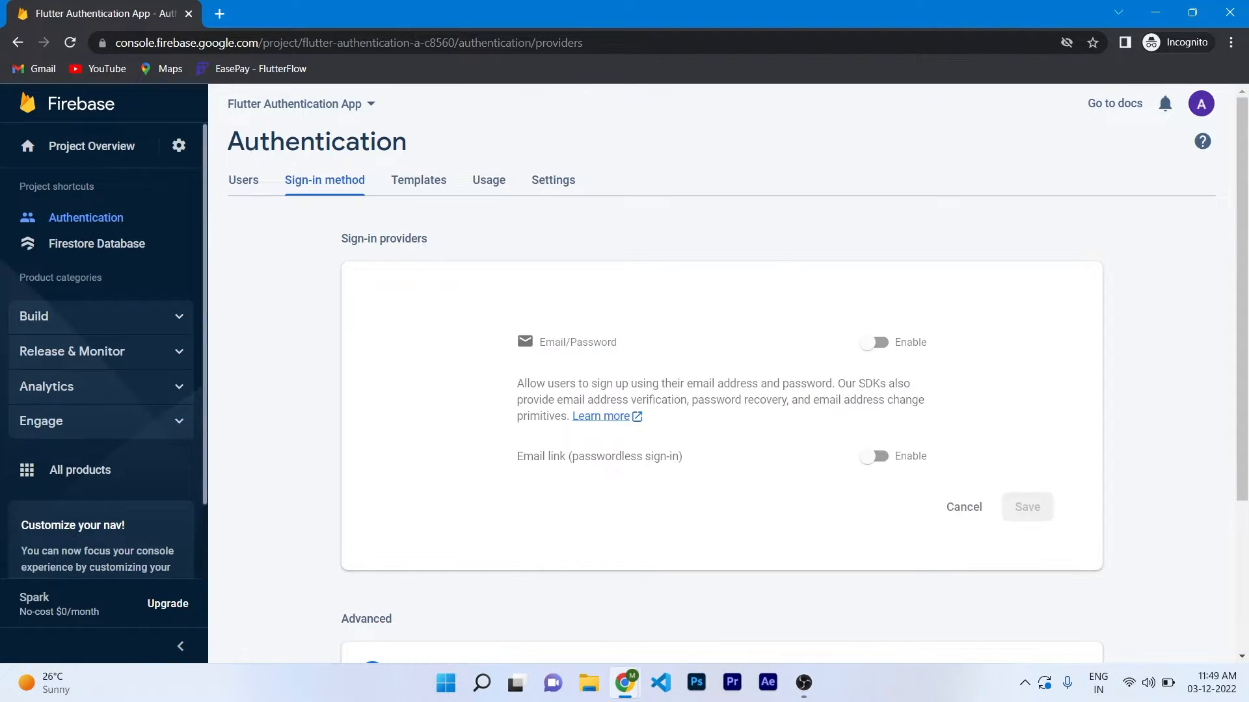
pyautogui.click(873, 342)
pyautogui.click(1027, 507)
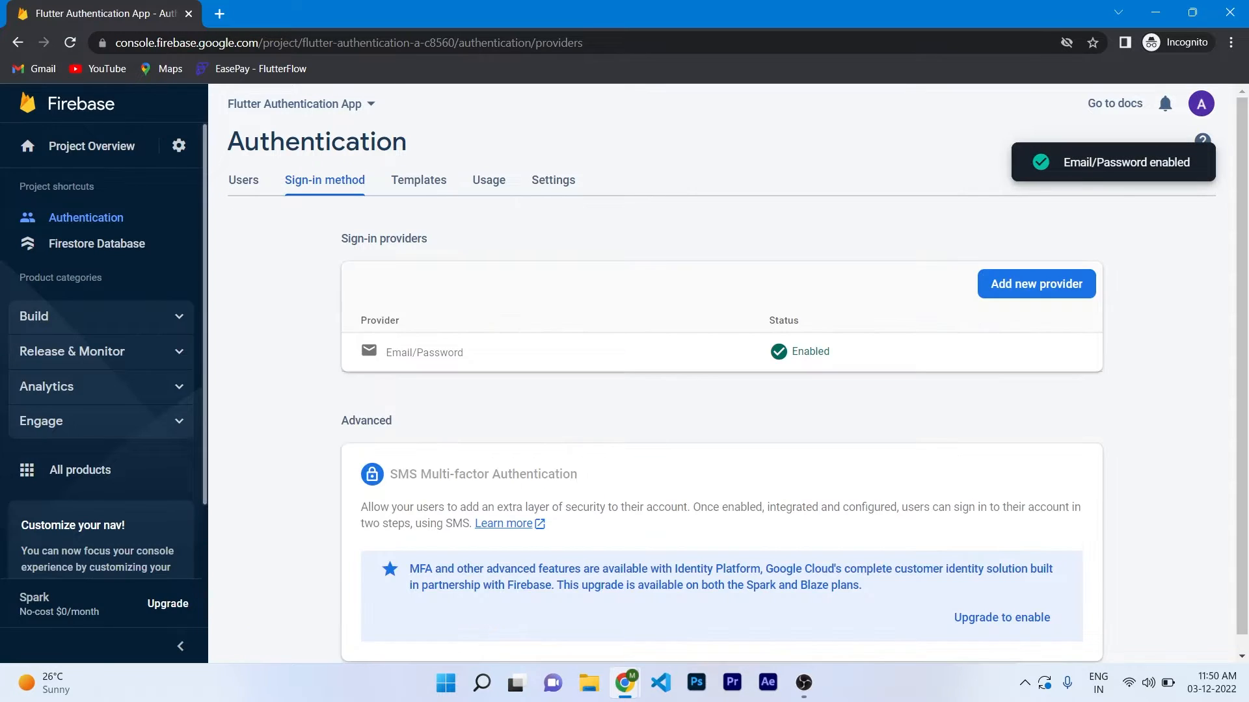
pyautogui.moveTo(98, 316)
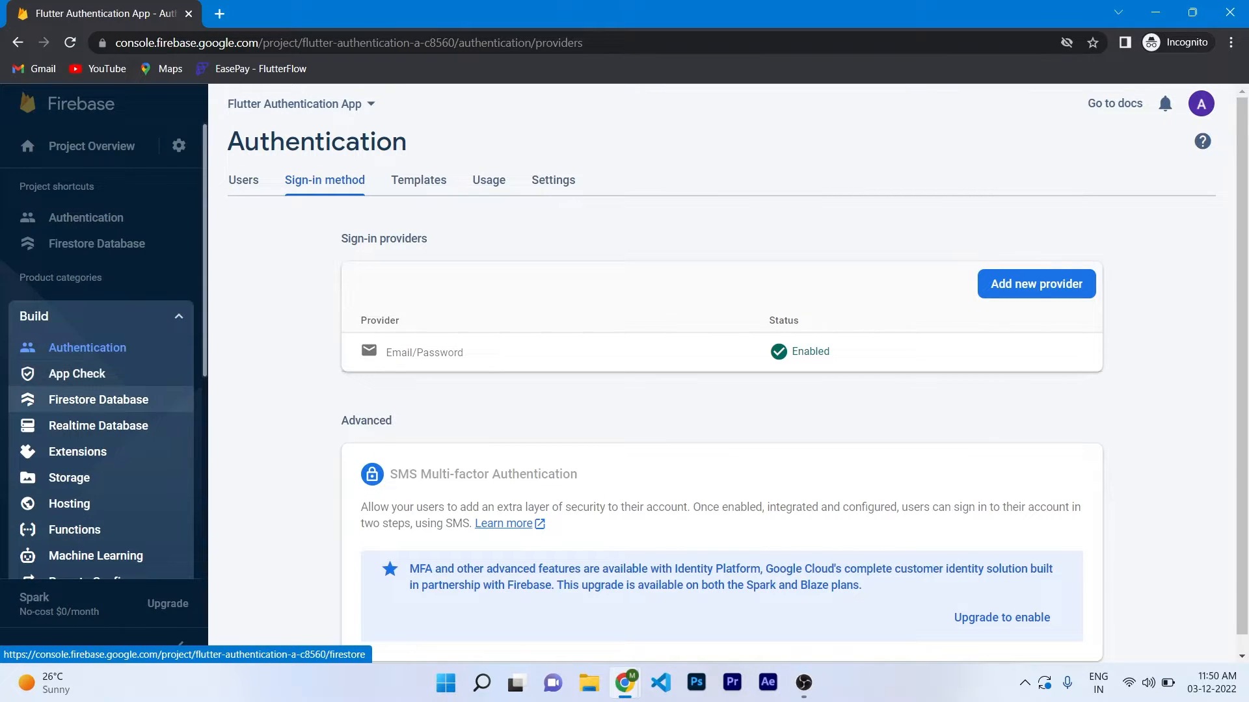
pyautogui.click(97, 398)
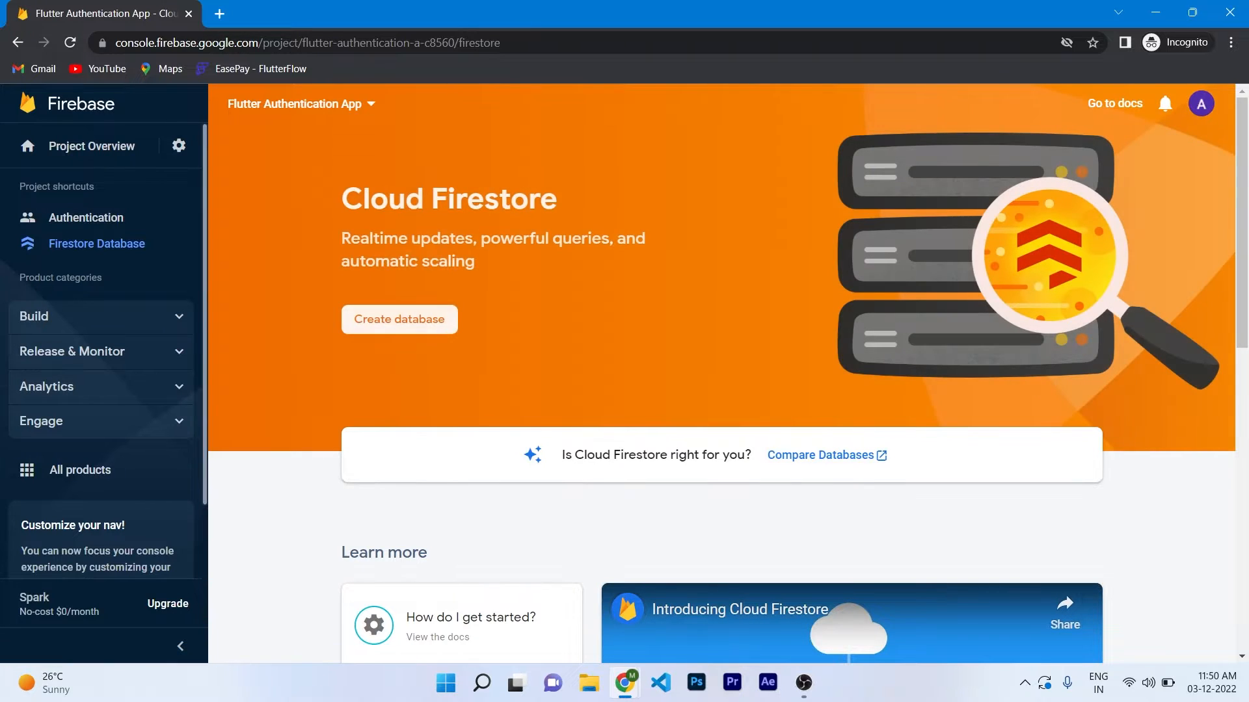
# Create a Cloud Firestore database with test-mode security rules.
pyautogui.click(399, 320)
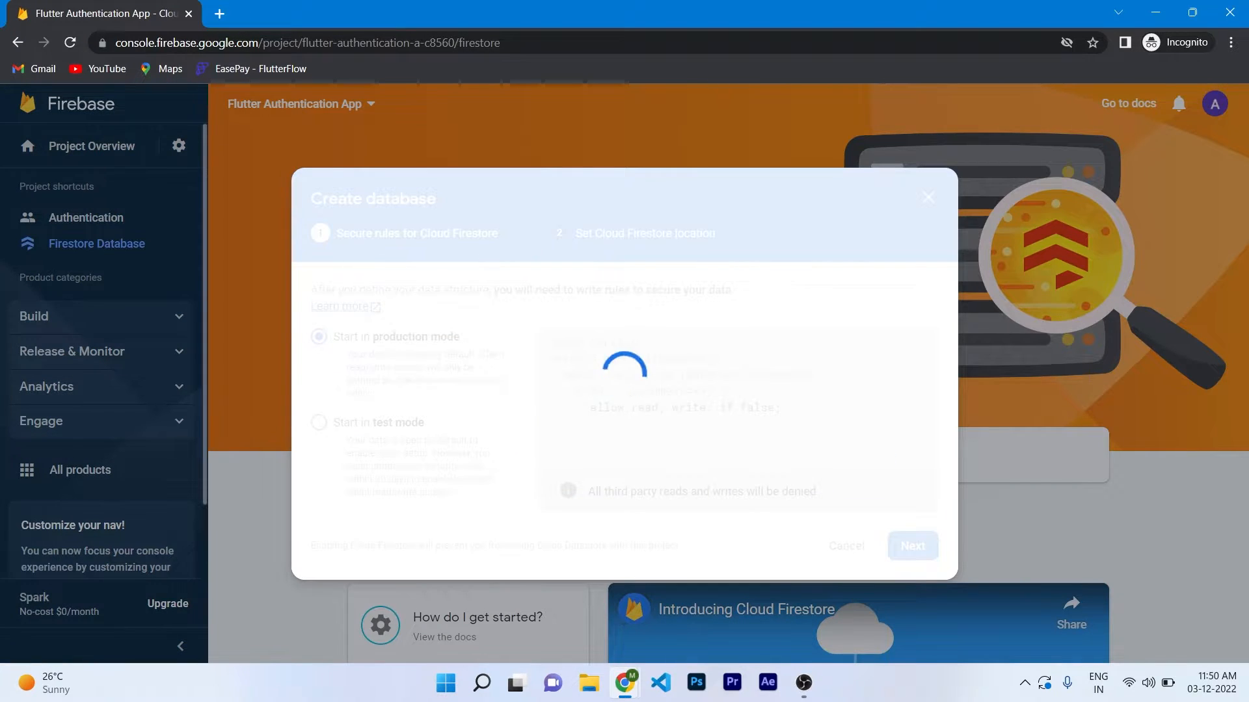
pyautogui.click(319, 423)
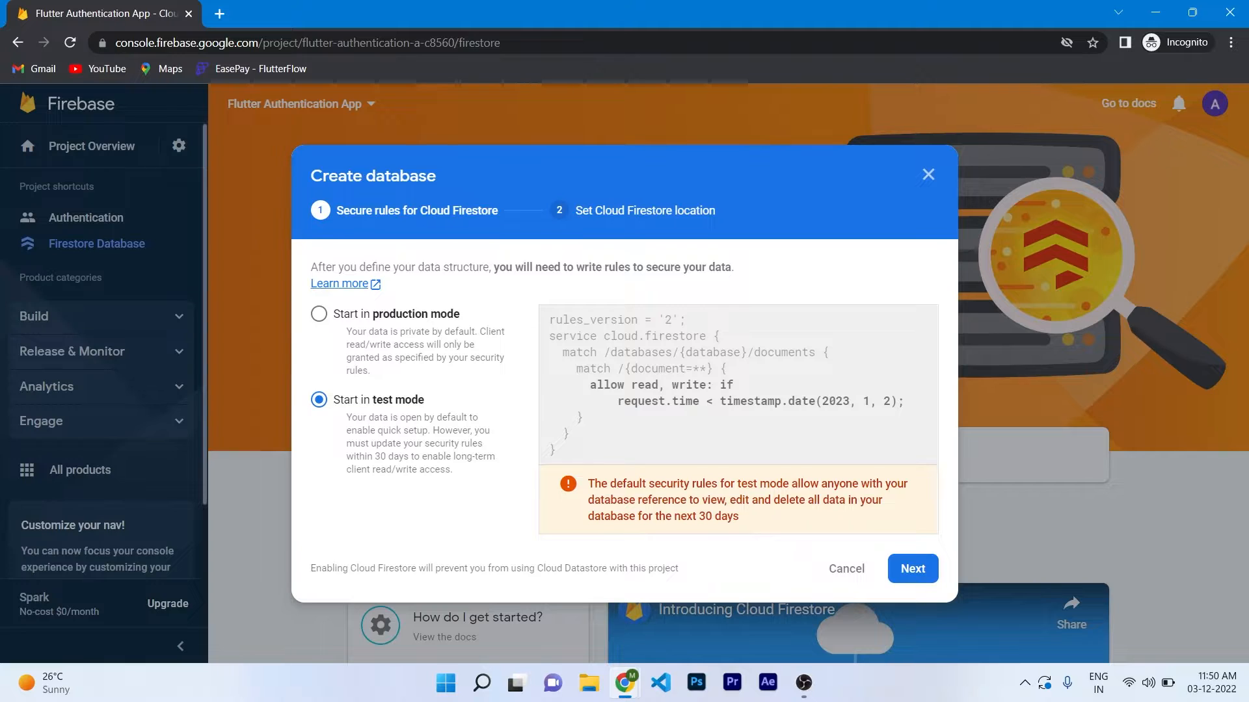
pyautogui.click(913, 569)
pyautogui.click(907, 545)
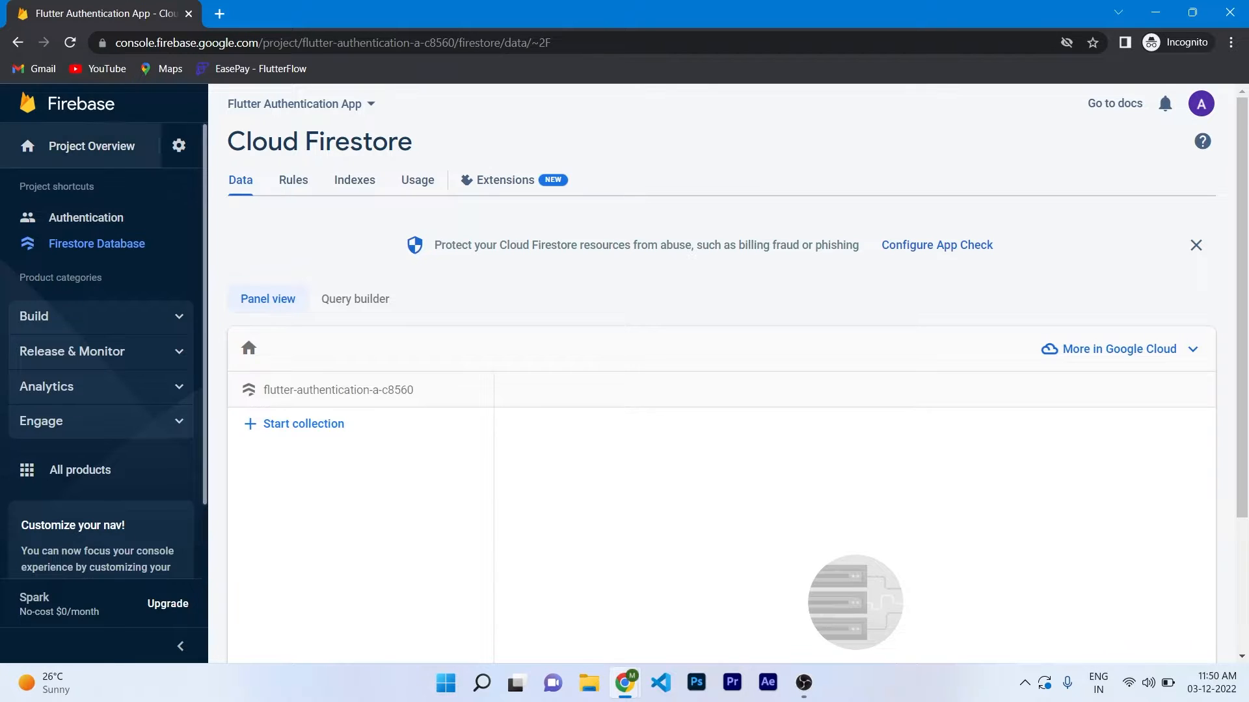
# Open the Firebase project's Project settings page.
pyautogui.click(91, 145)
pyautogui.click(179, 146)
pyautogui.click(251, 151)
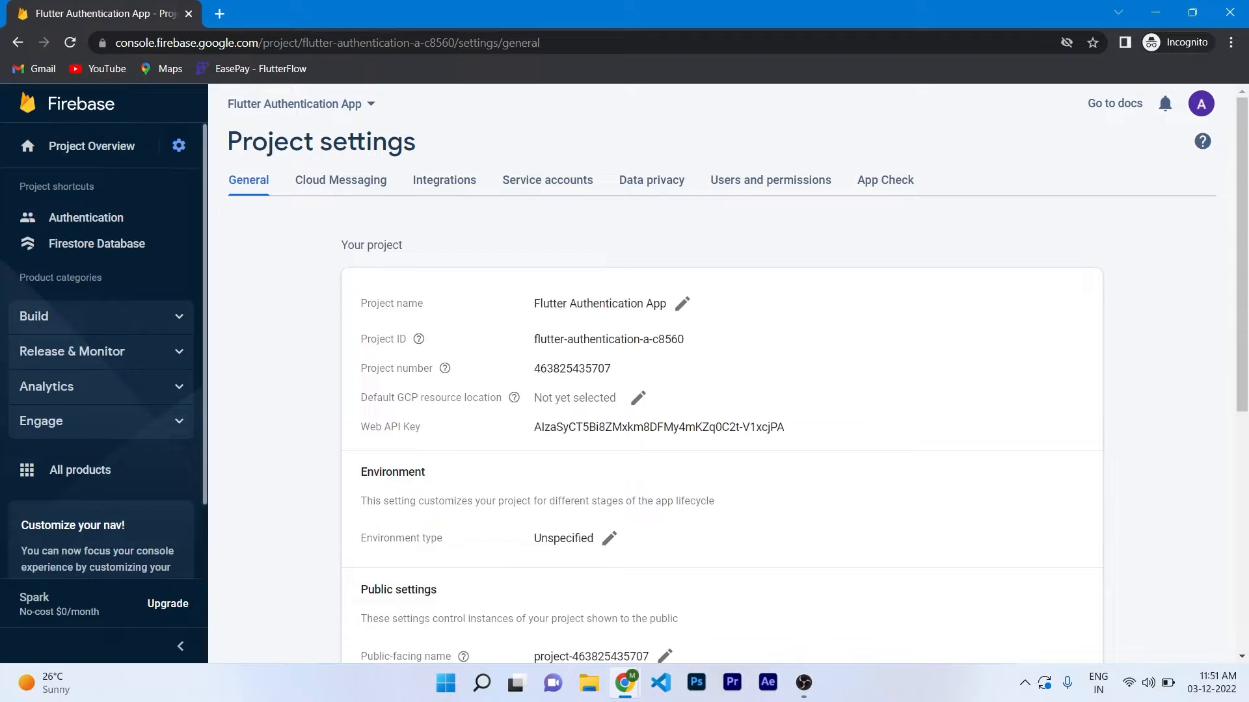
# Set resource location to nam5 (us-central) and add FlutterFlow's service e-mail as an Editor member.
pyautogui.click(638, 398)
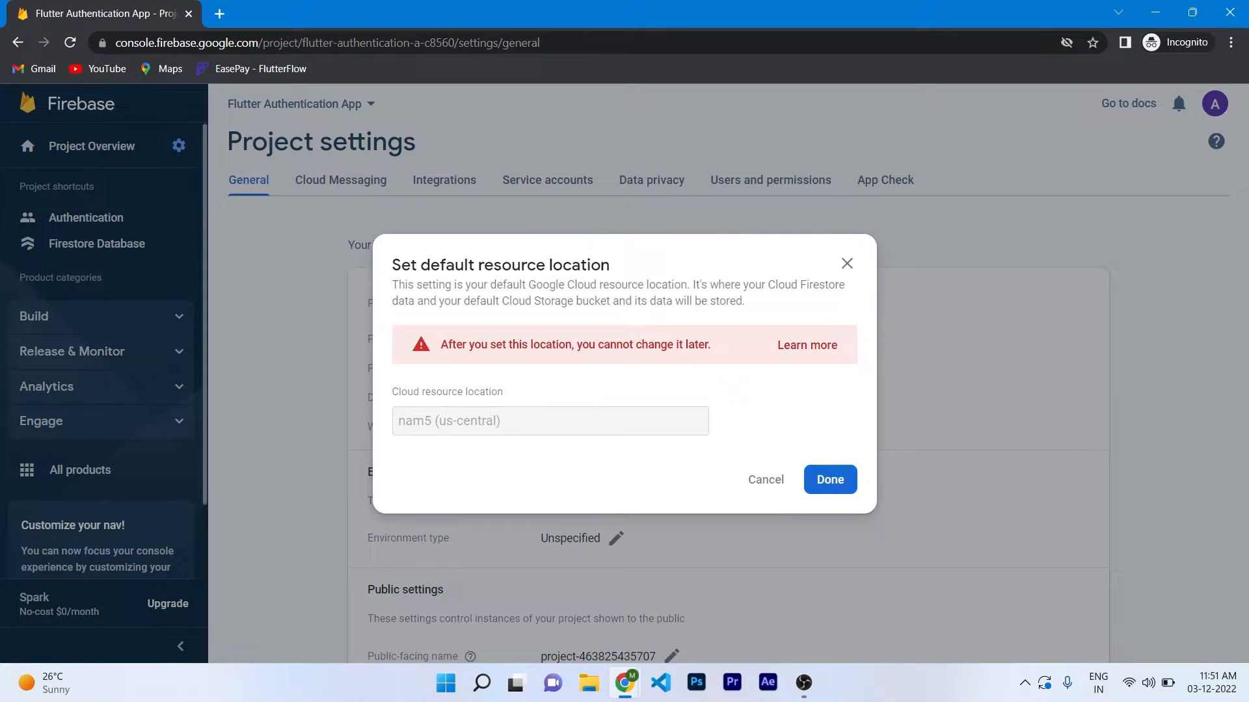
pyautogui.click(830, 480)
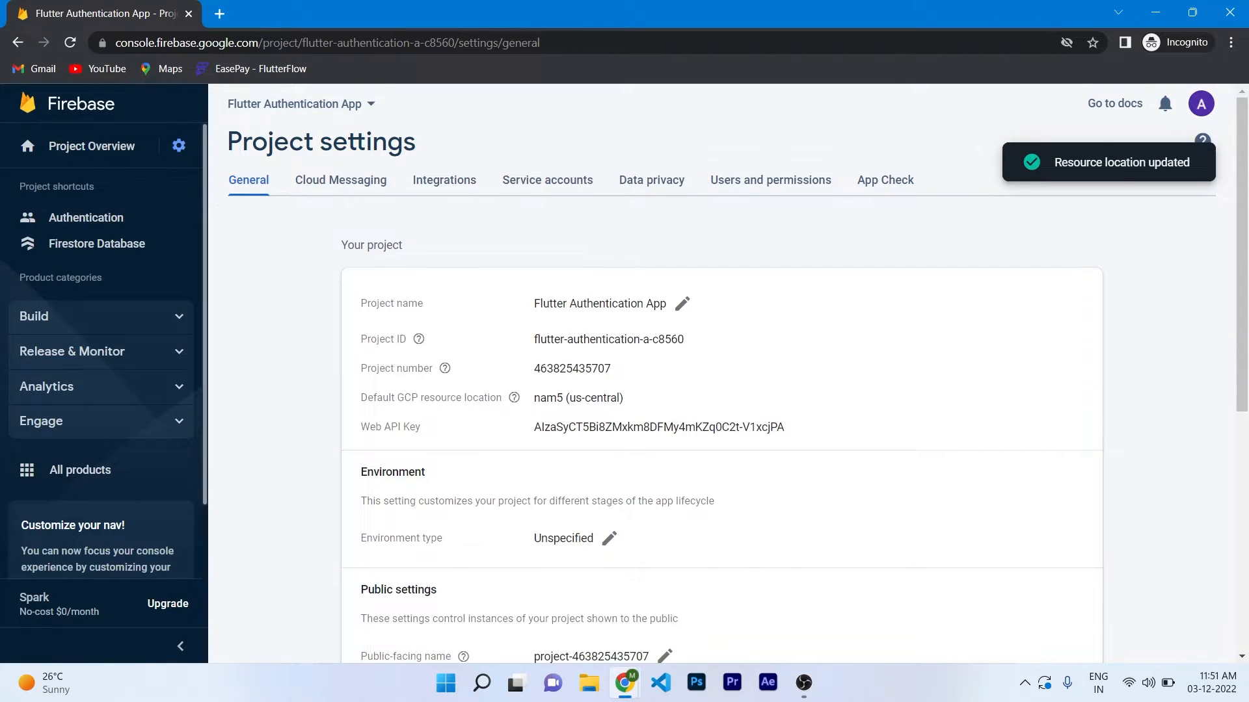
pyautogui.click(769, 180)
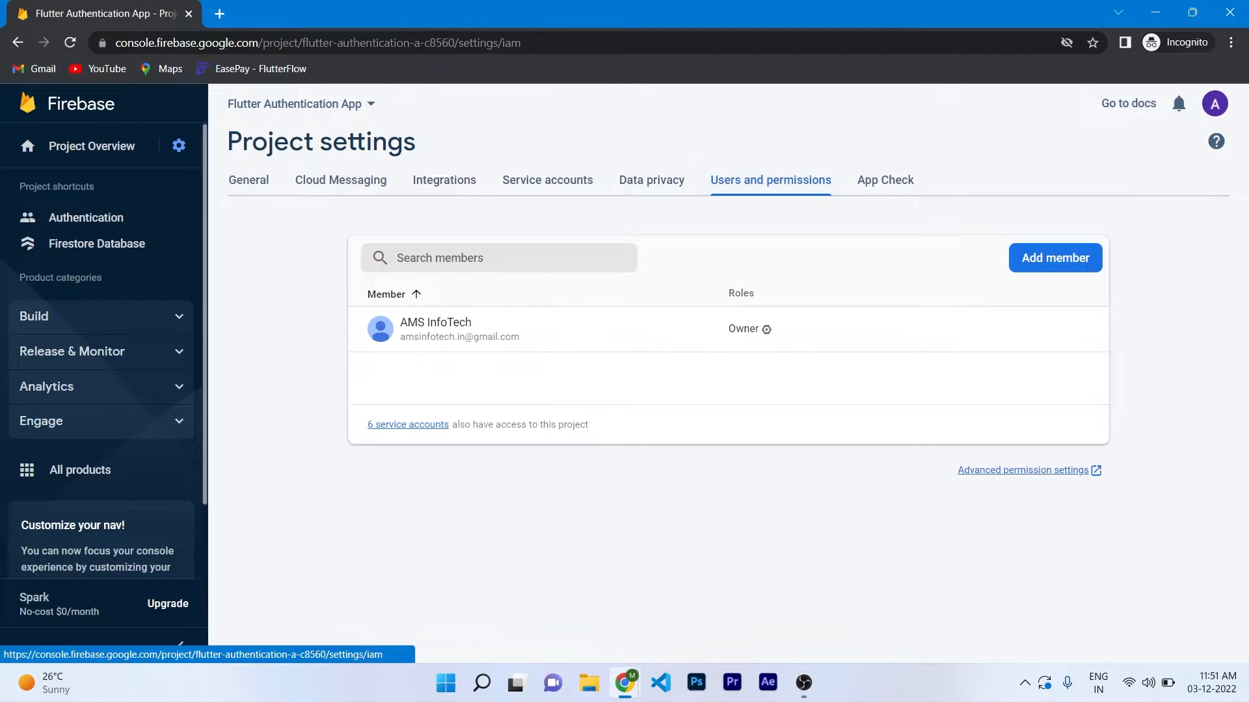
pyautogui.click(1055, 258)
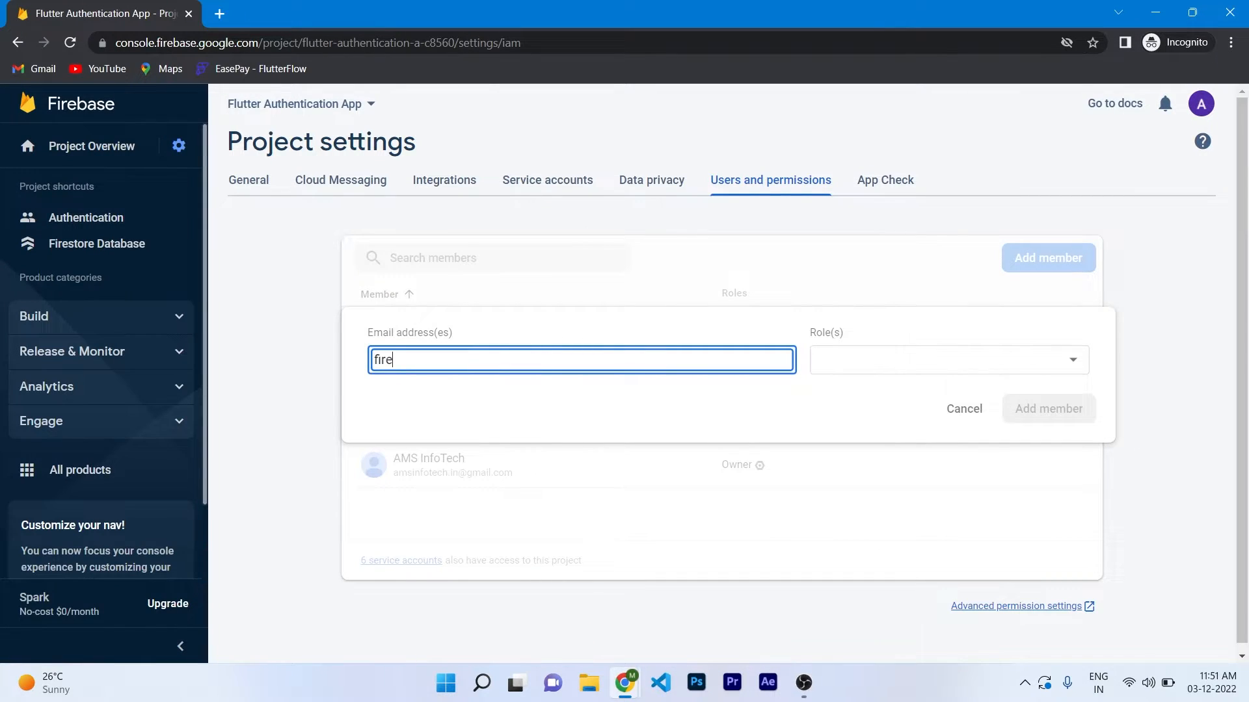
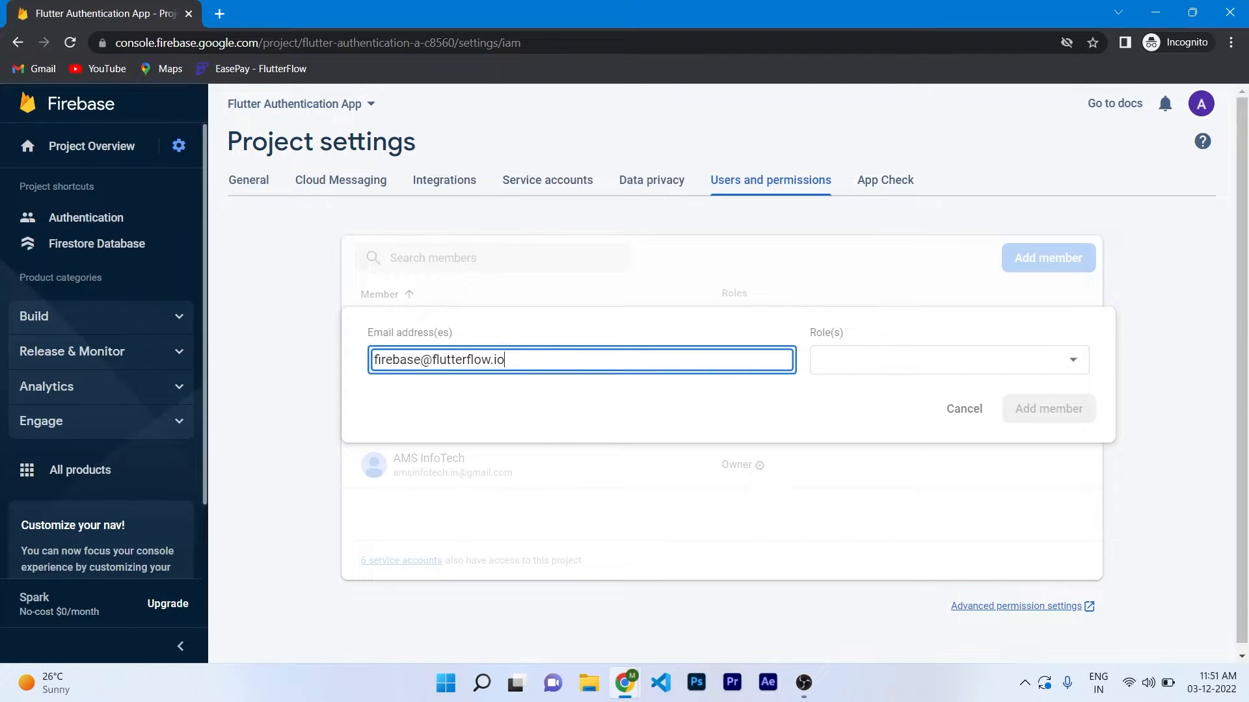
pyautogui.click(949, 360)
pyautogui.click(859, 394)
pyautogui.click(1029, 525)
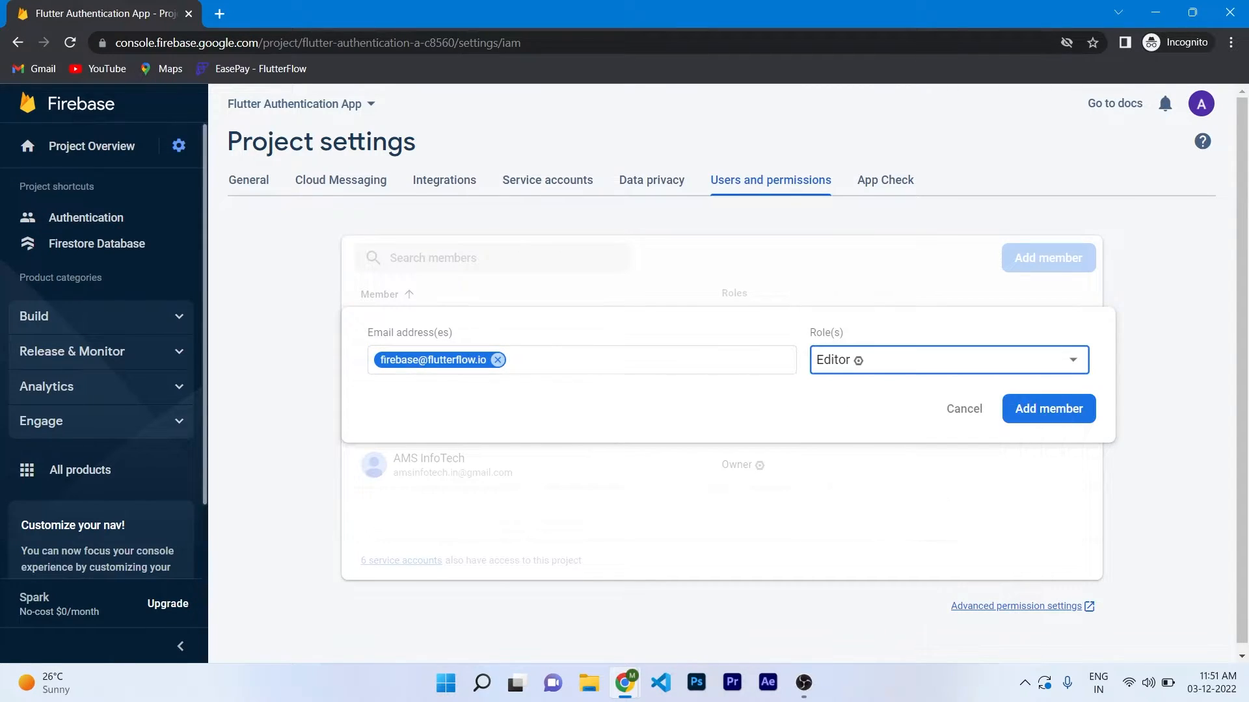
pyautogui.click(1048, 408)
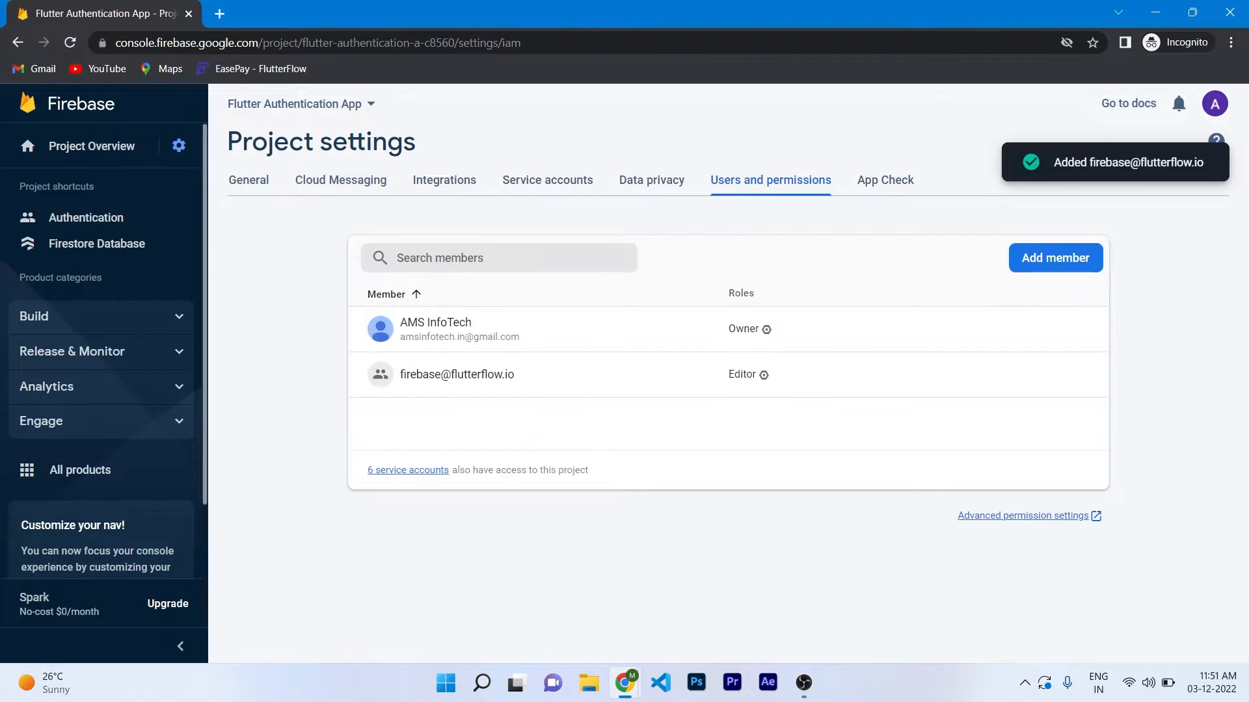
pyautogui.click(1023, 516)
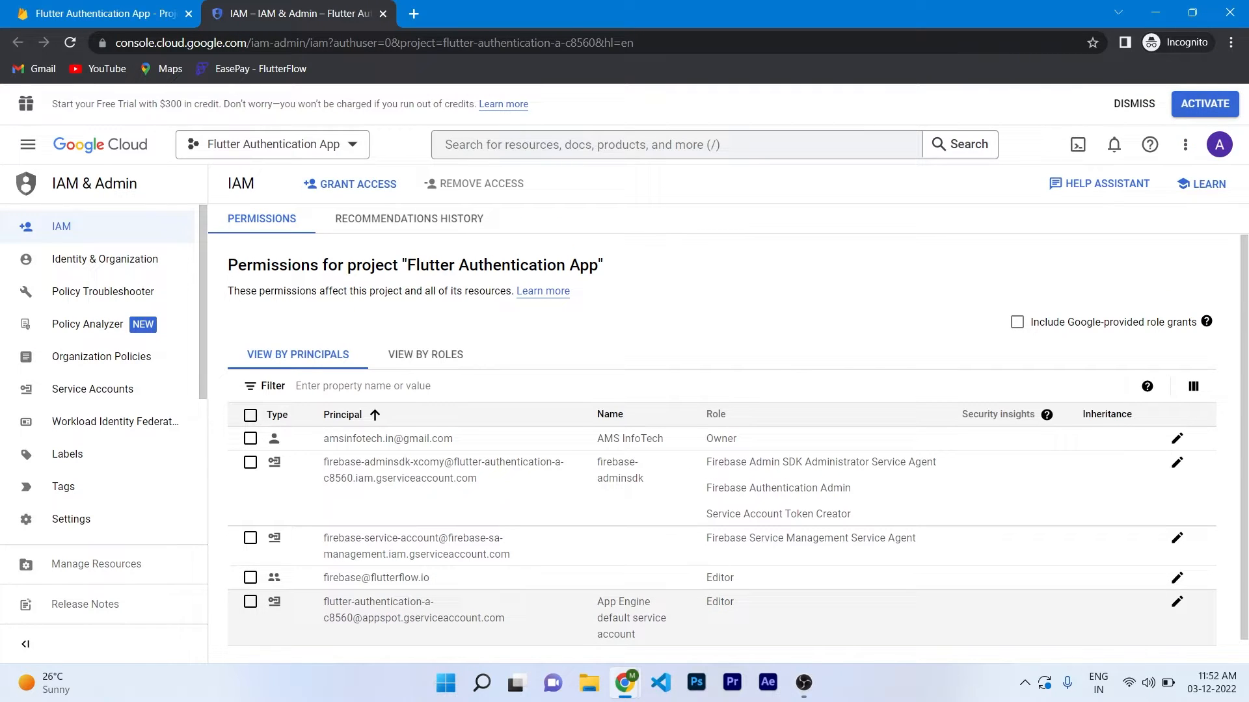
# Add Cloud Functions Admin and Service Account User roles to the FlutterFlow member and save.
pyautogui.click(1177, 577)
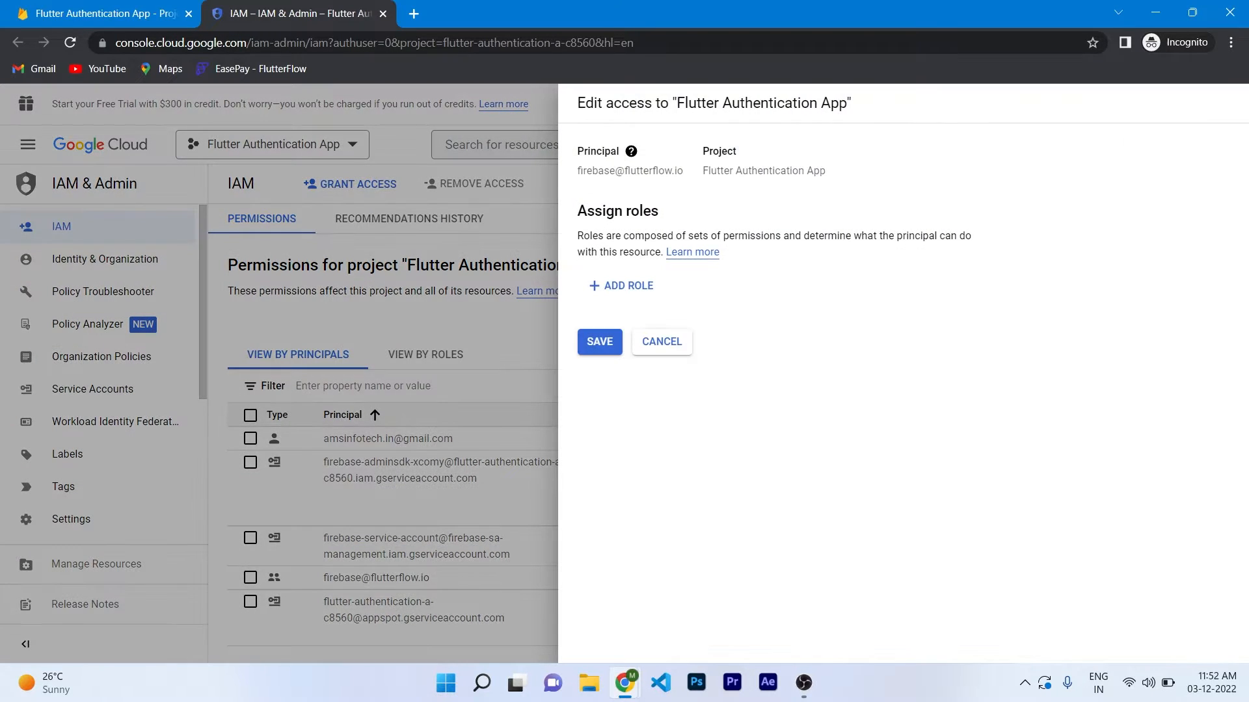
pyautogui.click(647, 377)
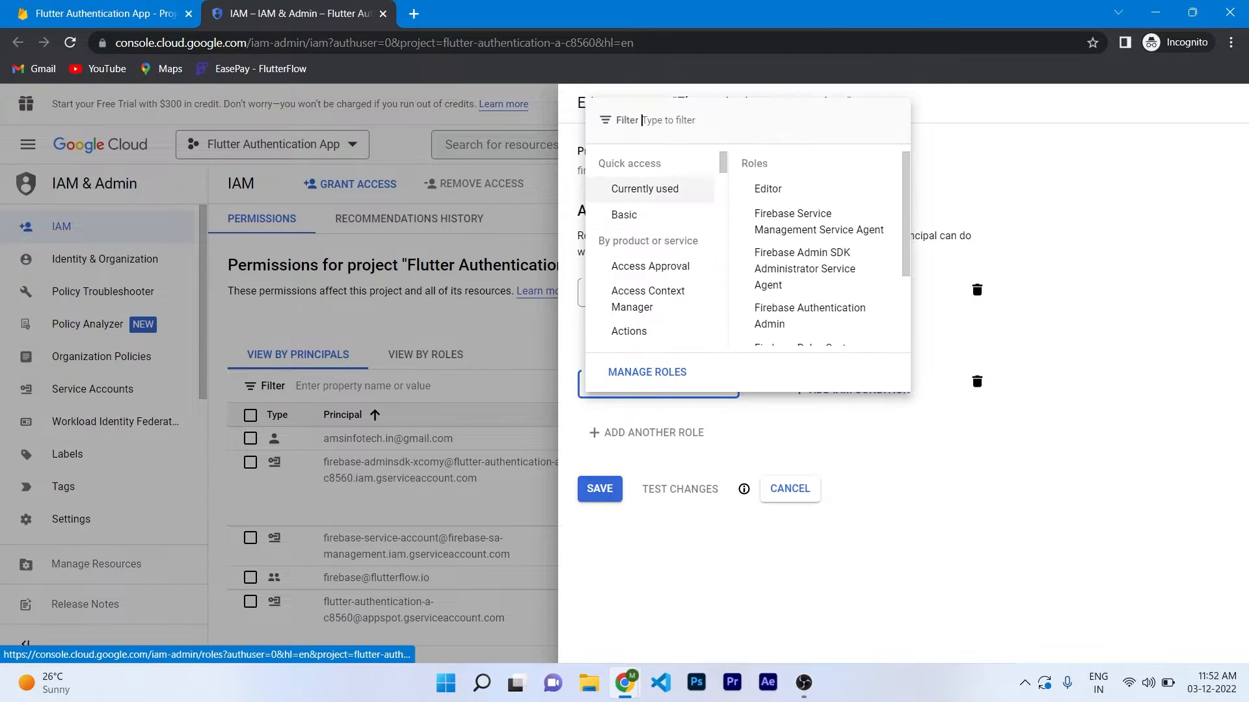
pyautogui.write('cloud funct')
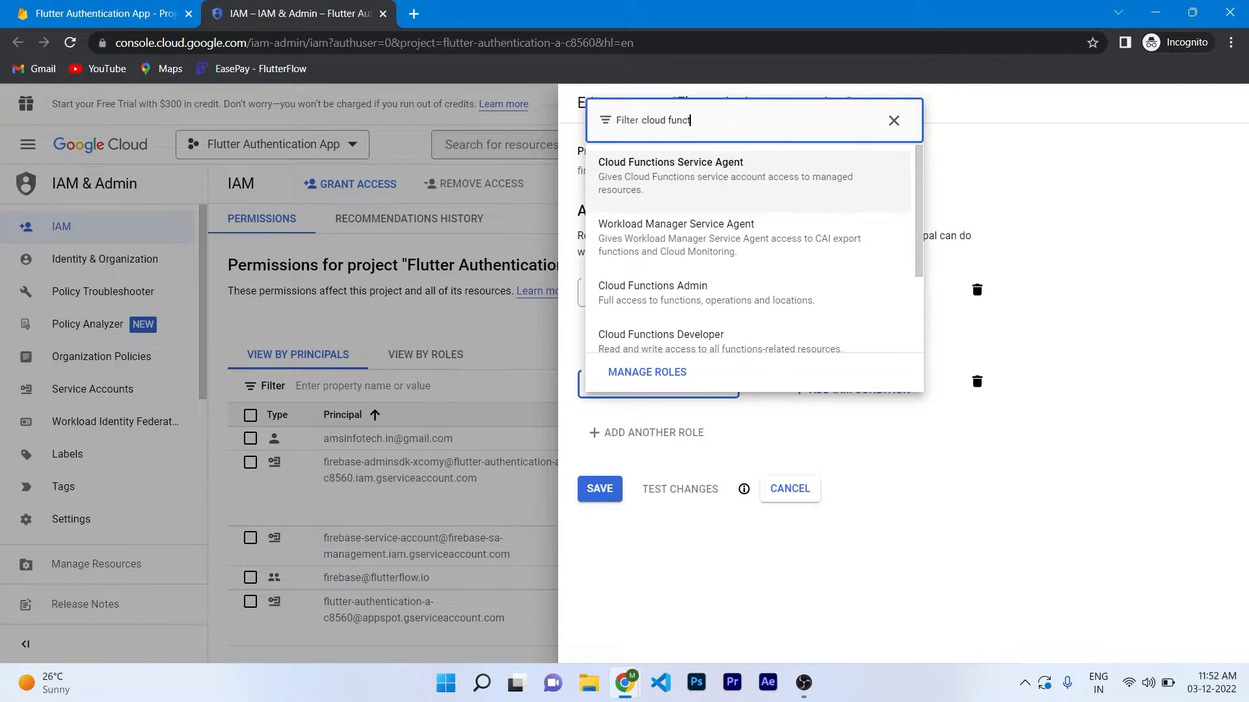
pyautogui.write('ions admin')
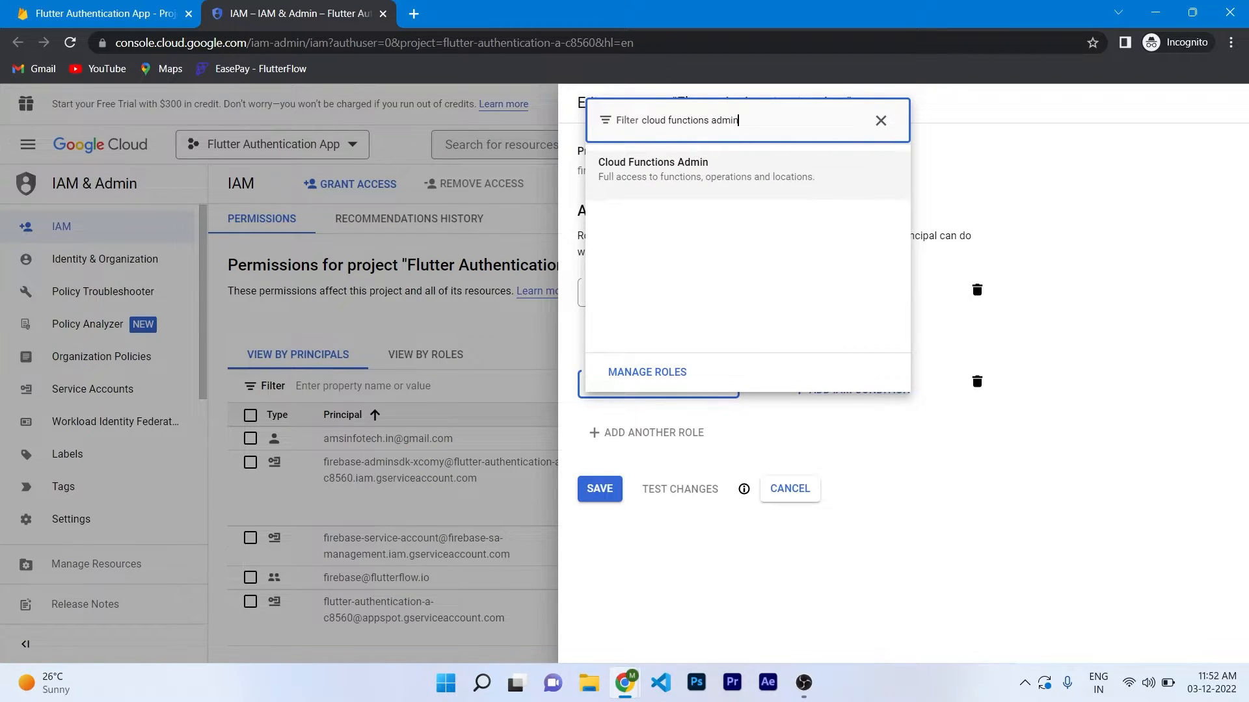
pyautogui.click(653, 170)
pyautogui.click(645, 433)
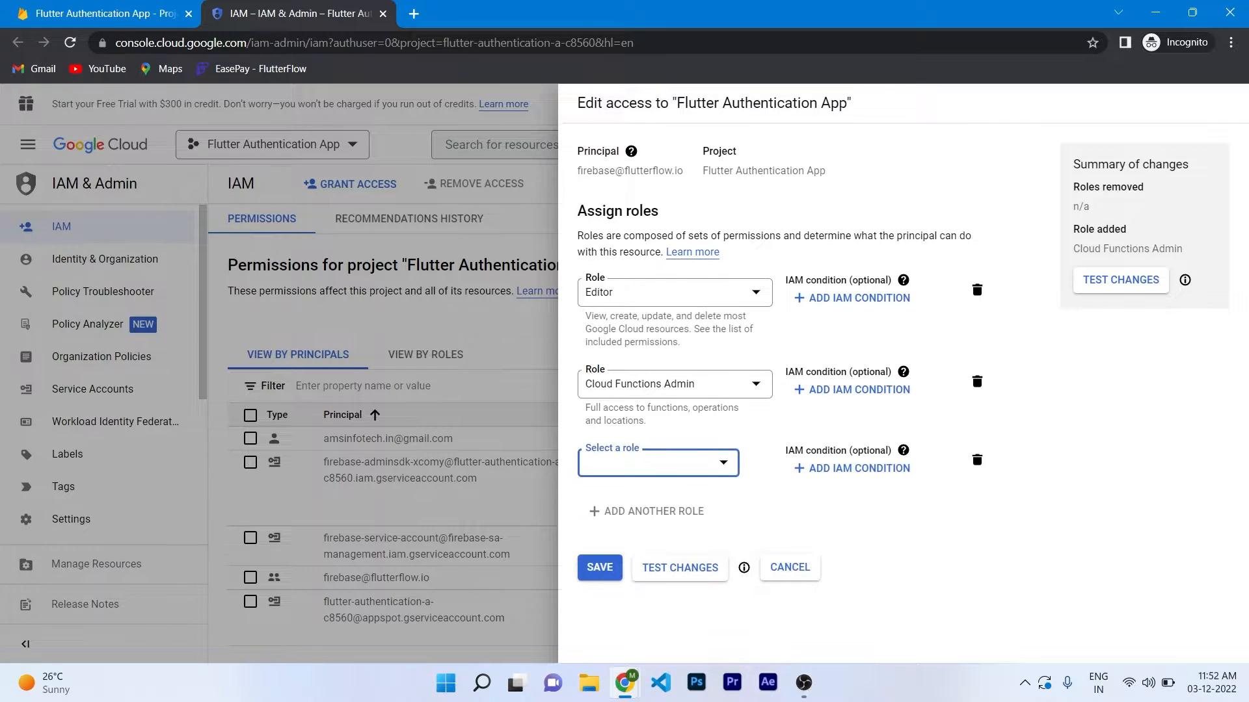
pyautogui.write('servic')
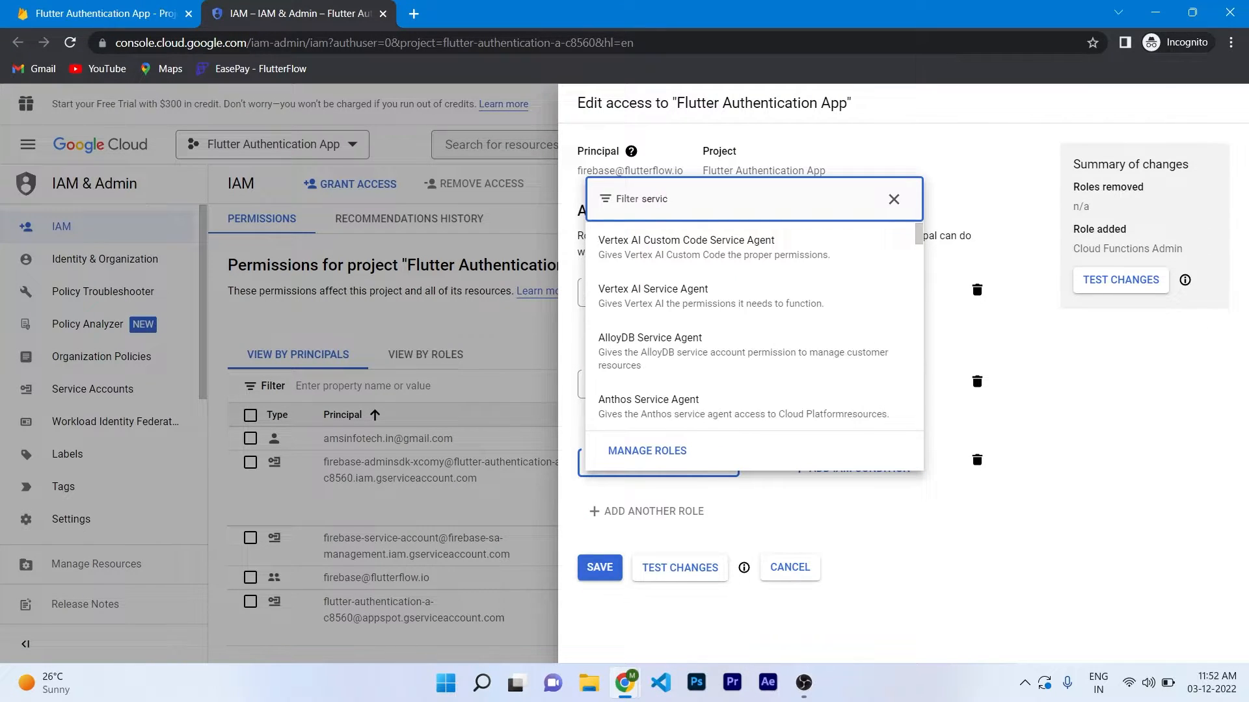
pyautogui.write('e account us')
pyautogui.scroll(-5, 755, 325)
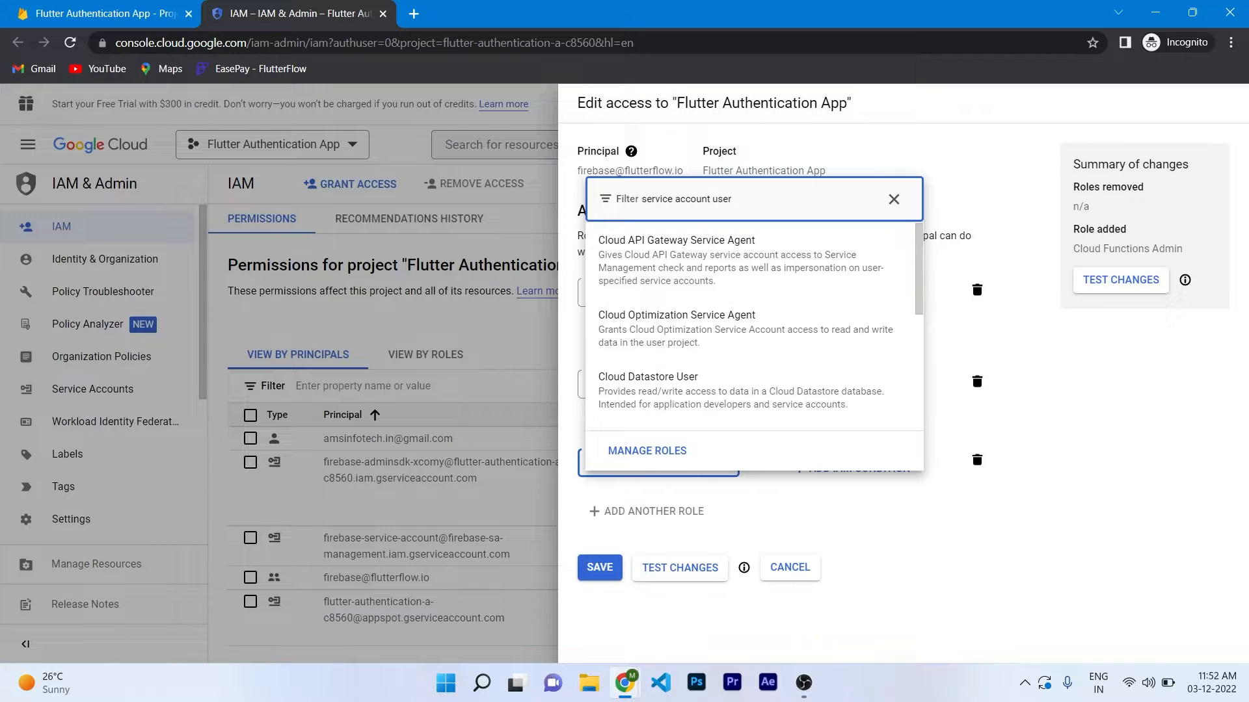
pyautogui.click(651, 266)
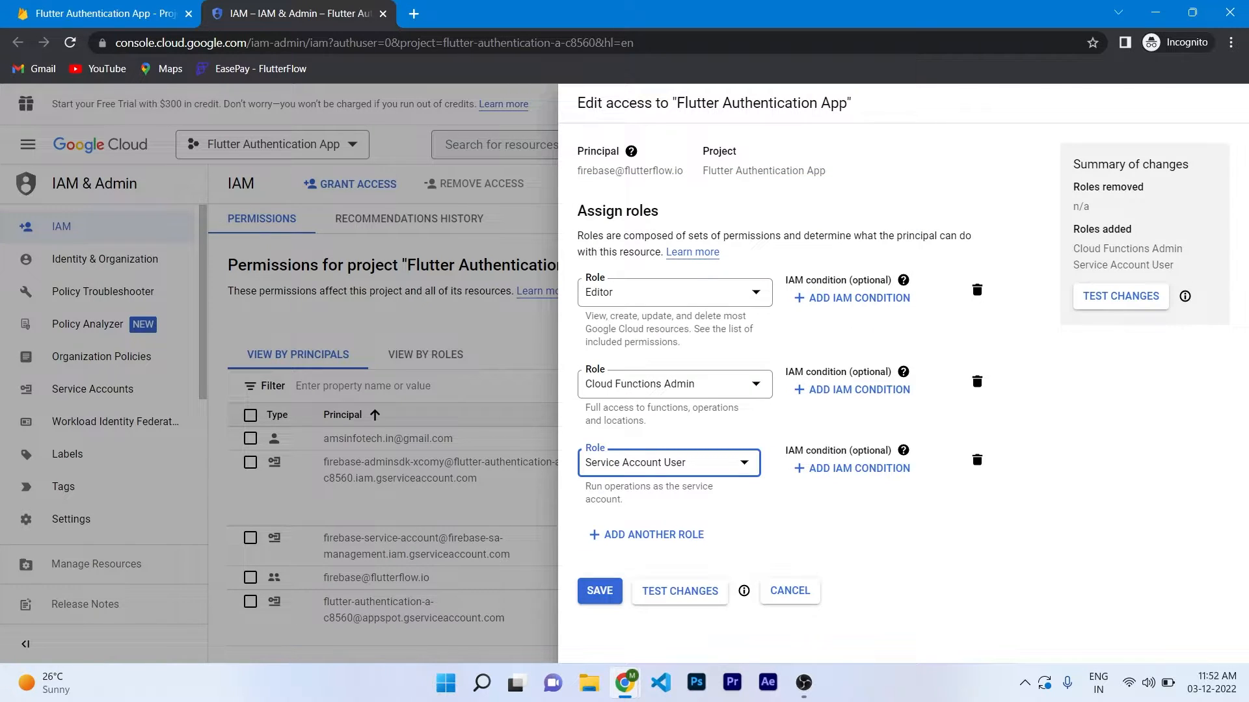
pyautogui.click(599, 591)
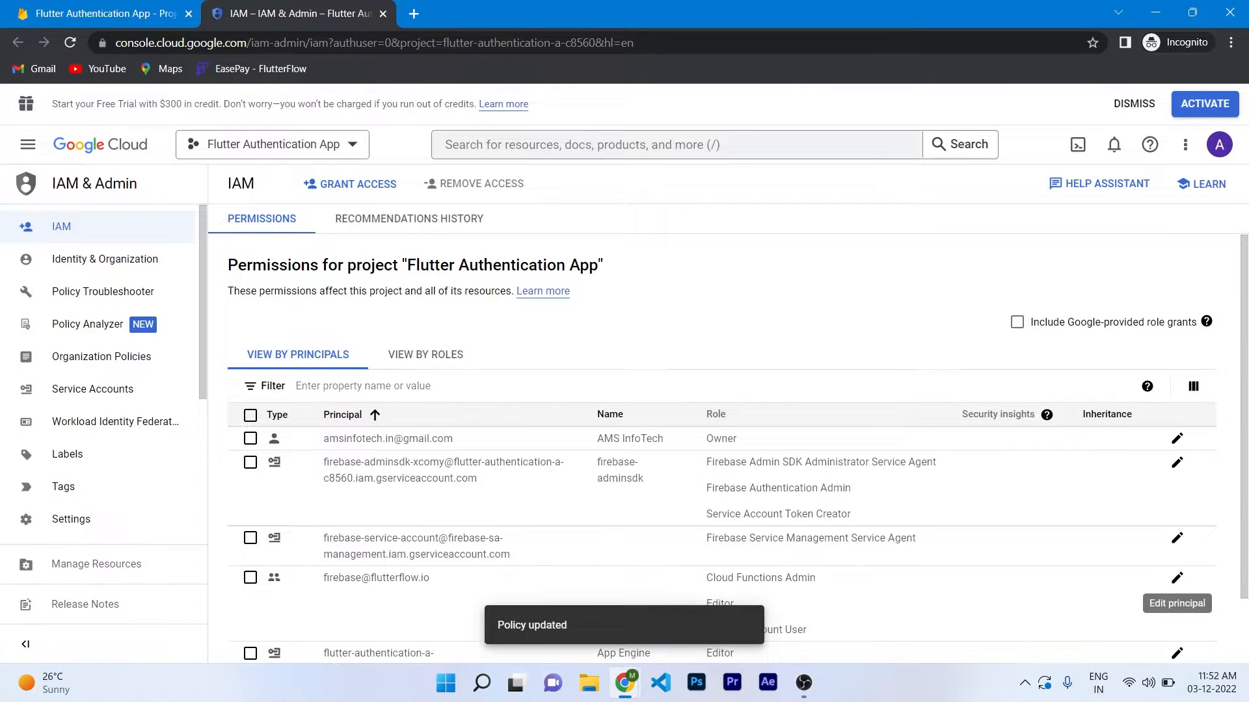
pyautogui.scroll(-2, 722, 527)
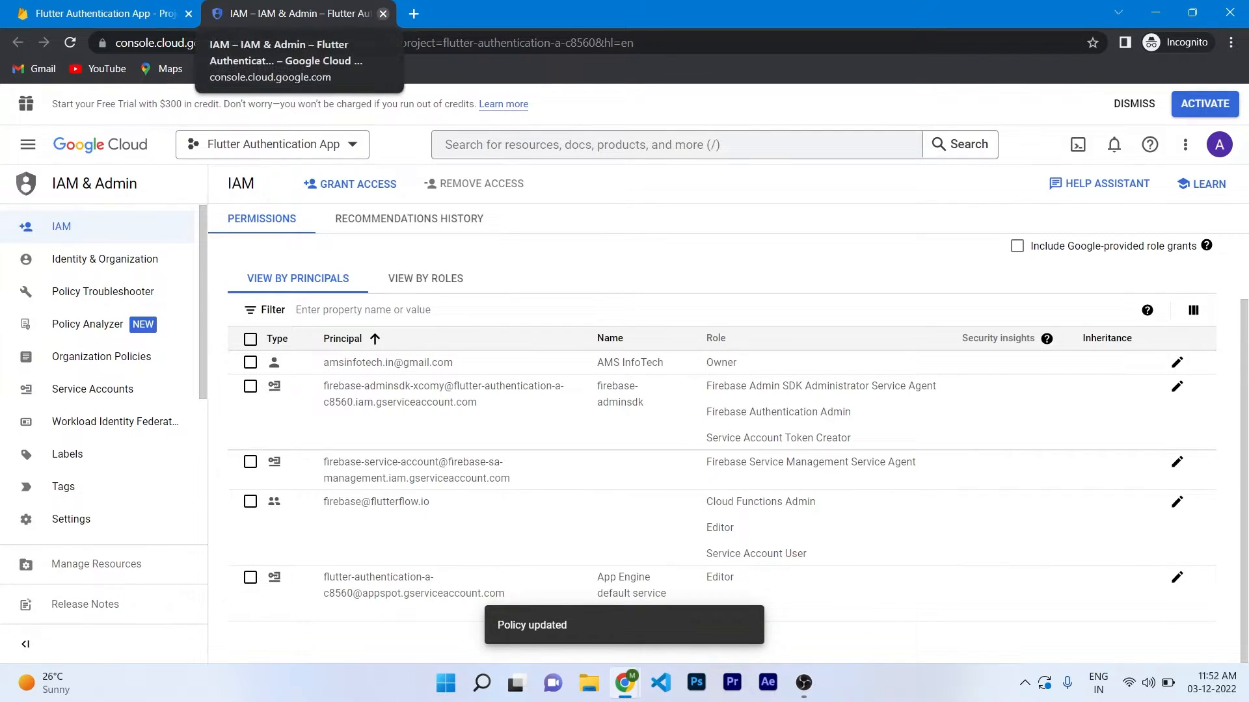
pyautogui.click(383, 14)
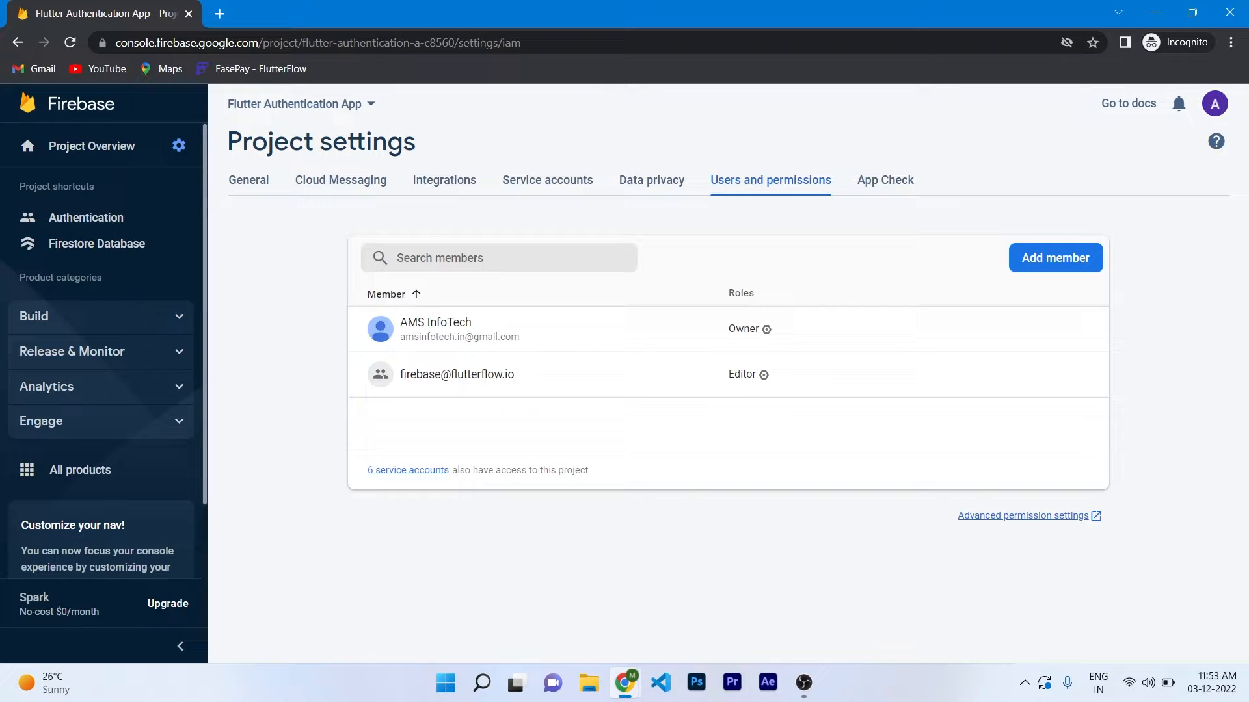
# Copy the Project ID flutter-authentication-a-c8560 from Firebase's General project settings.
pyautogui.click(248, 180)
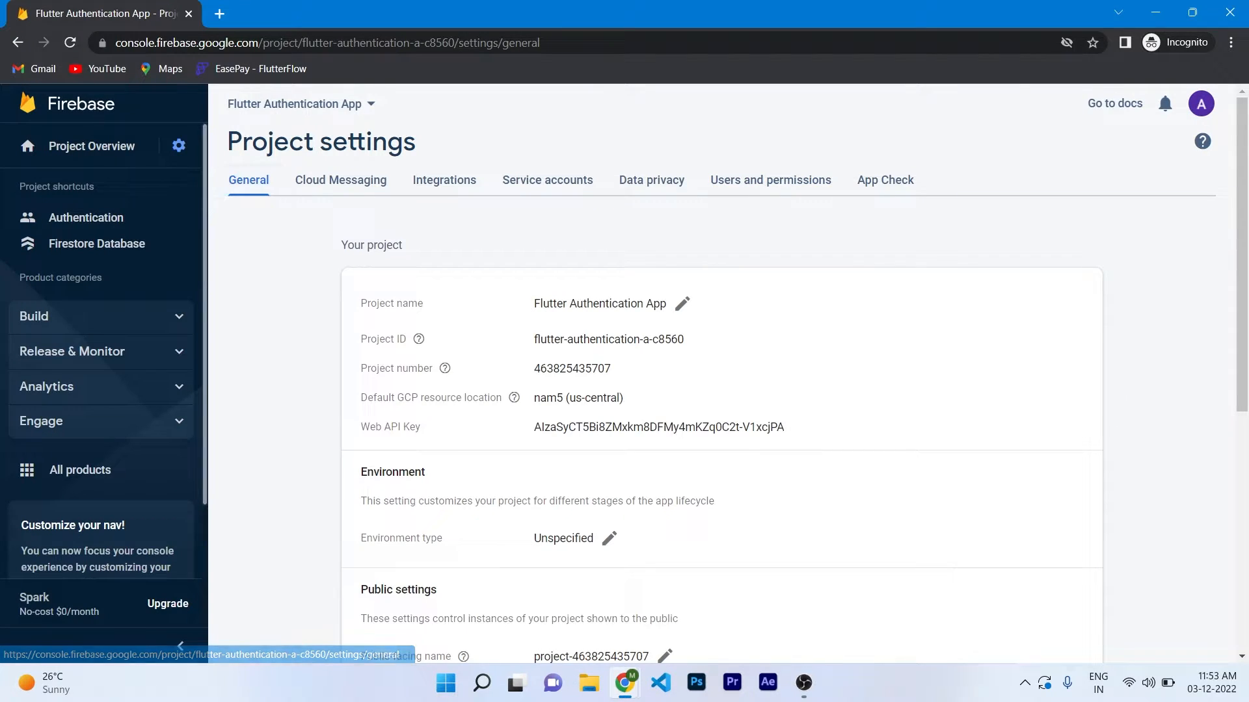
pyautogui.moveTo(534, 338); pyautogui.dragTo(685, 338)
pyautogui.rightClick(661, 340)
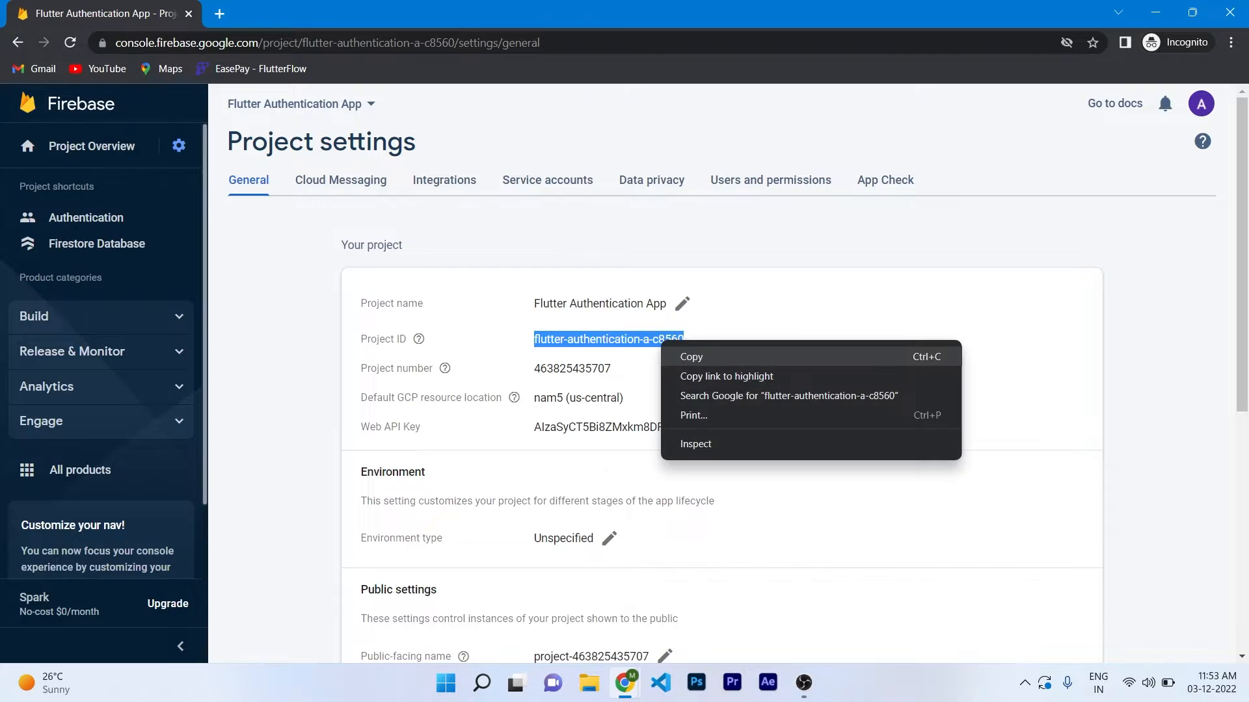
pyautogui.click(691, 356)
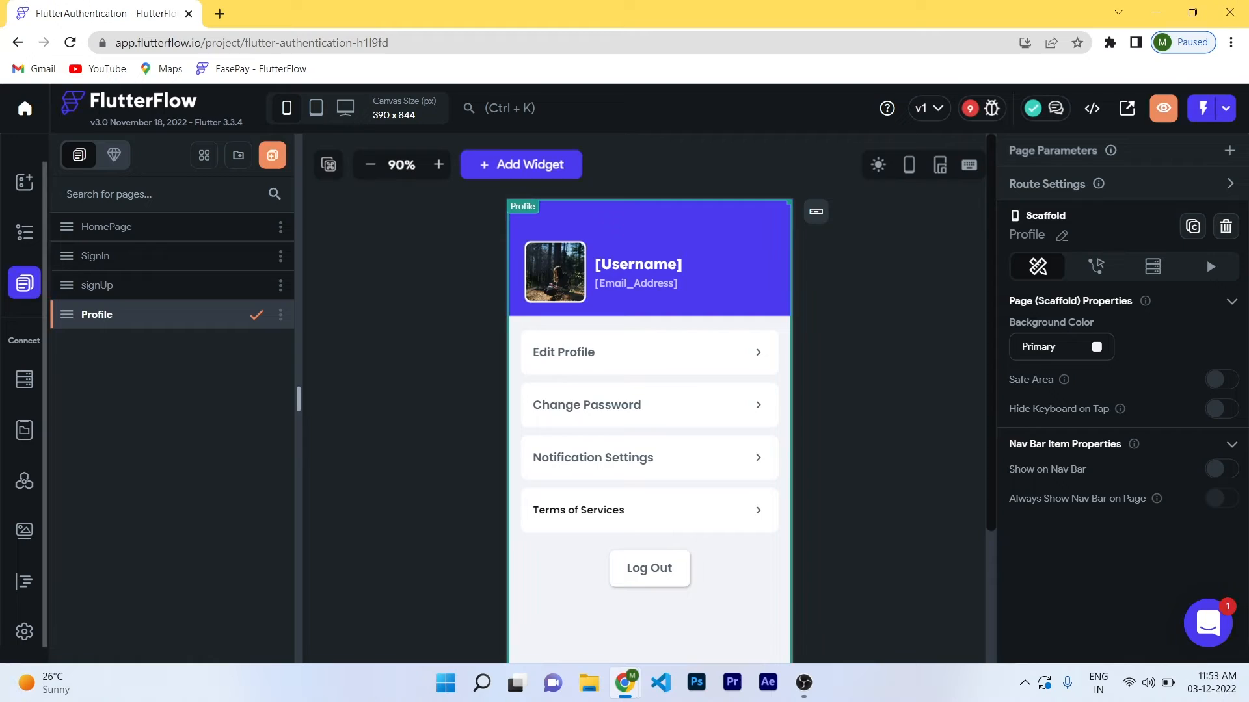
# Paste project ID flutter-authentication-a-c8560 into FlutterFlow's Firebase settings and connect.
pyautogui.click(24, 632)
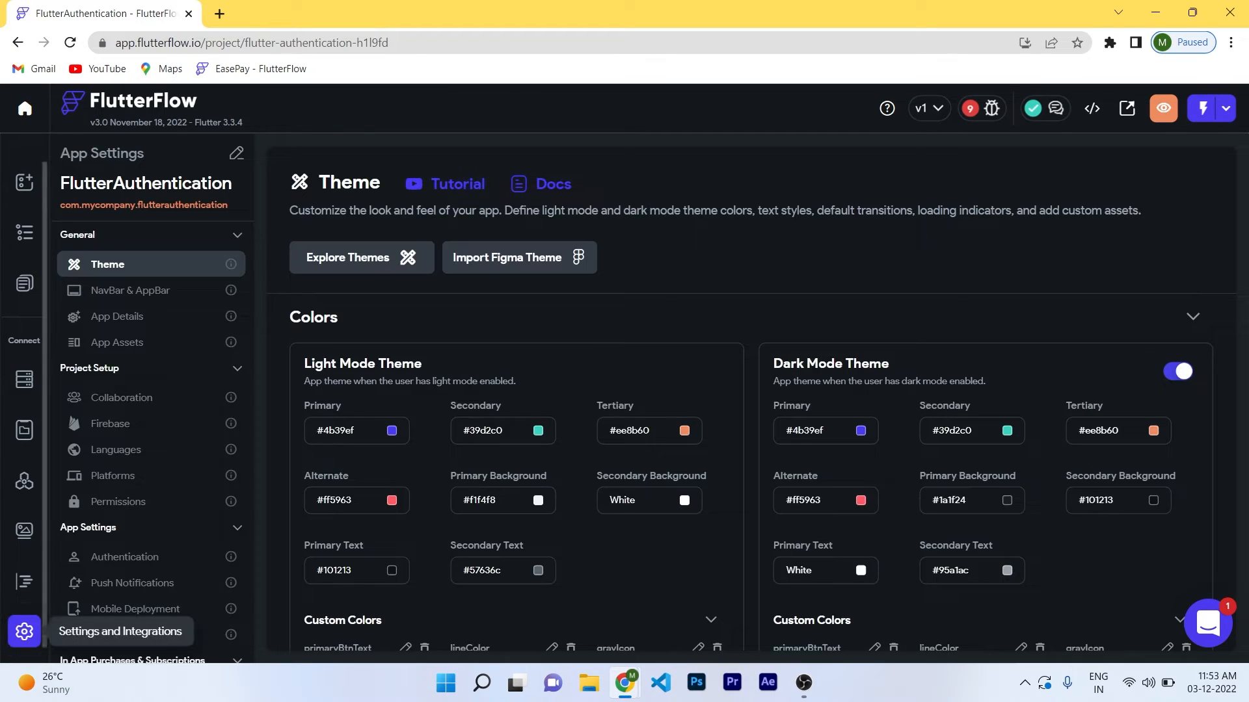
pyautogui.click(111, 424)
pyautogui.click(422, 287)
pyautogui.hotkey('ctrl', 'v')
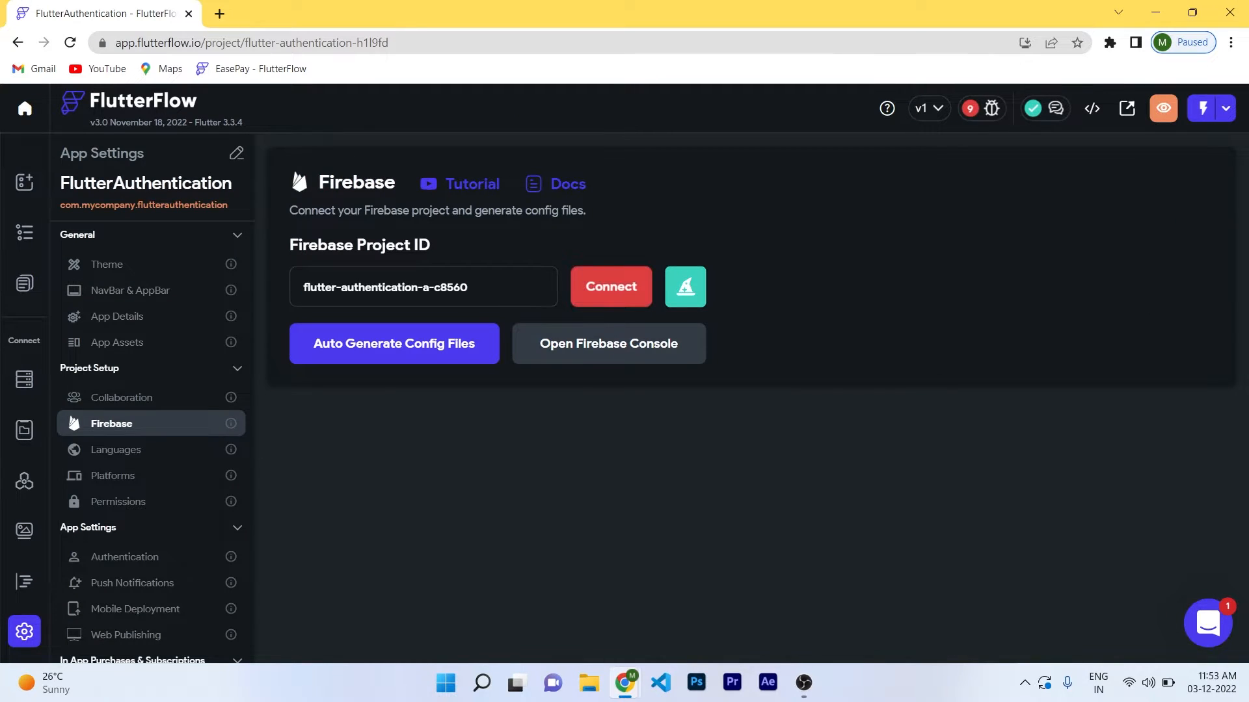
pyautogui.click(611, 287)
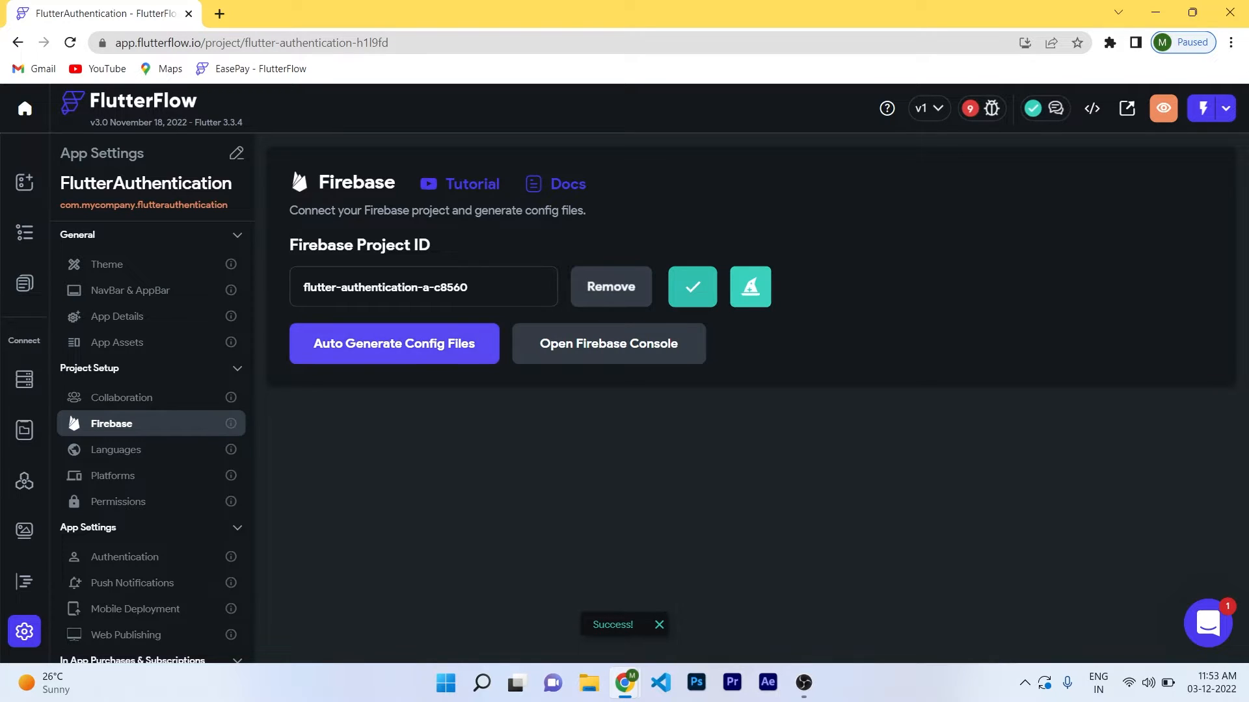
# Run the automatic Firebase project setup, keeping automatic users collection creation enabled.
pyautogui.click(749, 287)
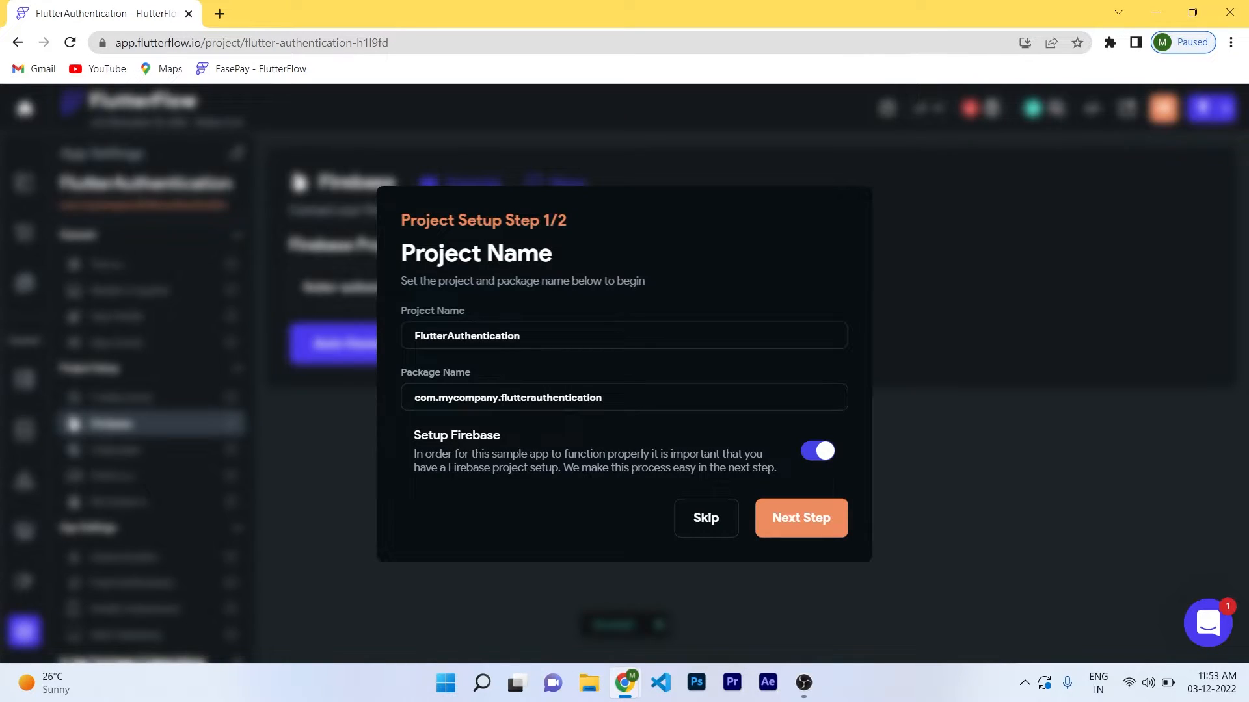
pyautogui.click(801, 519)
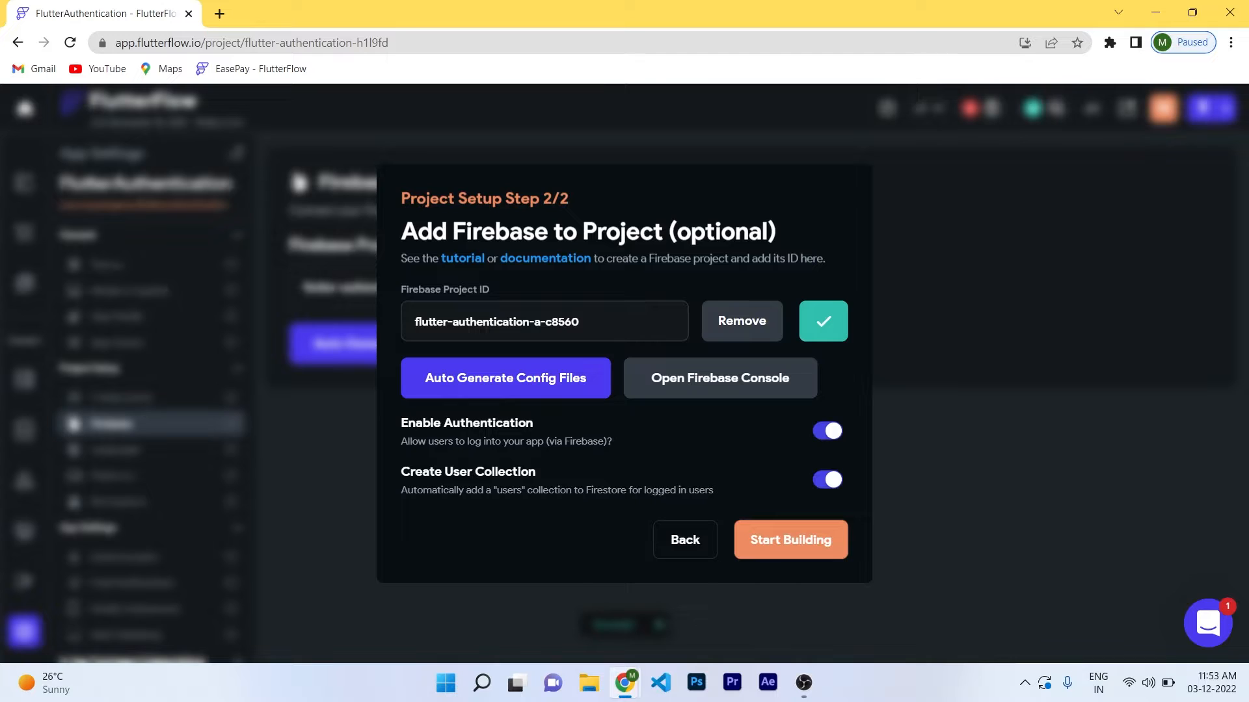
pyautogui.click(827, 480)
pyautogui.click(827, 480)
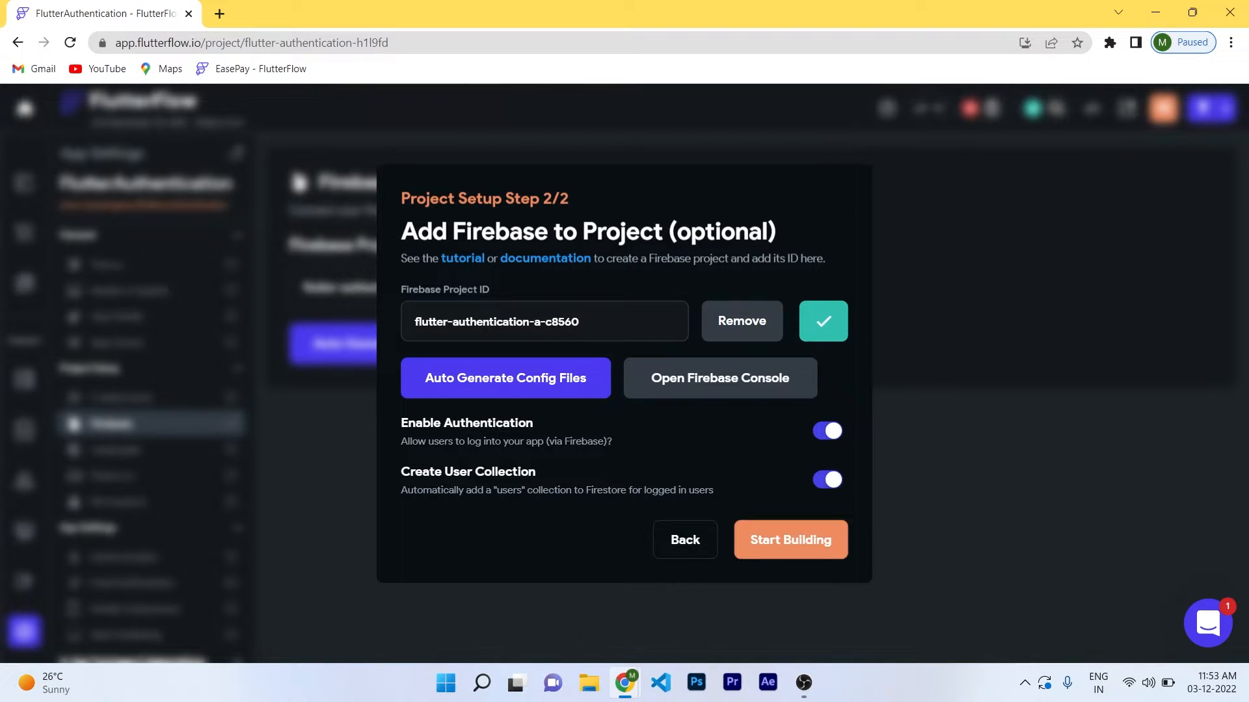
pyautogui.click(791, 540)
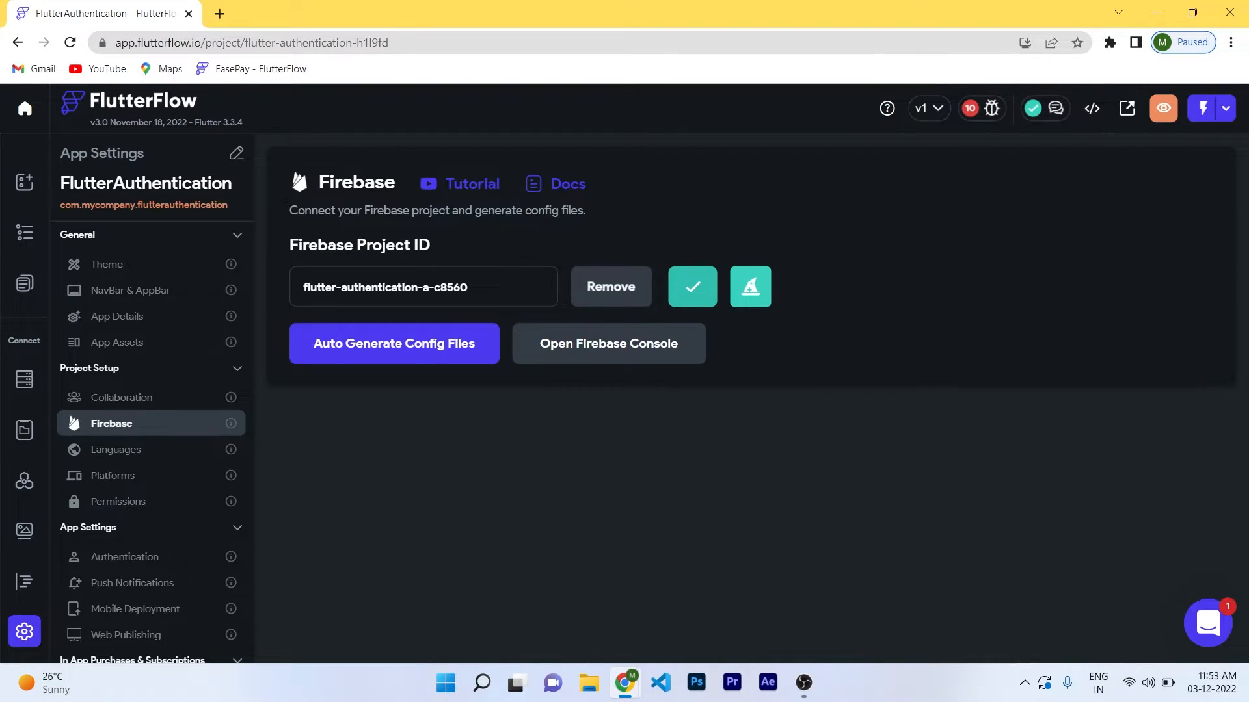
# Generate the Firebase config files and bring up the Firestore users schema.
pyautogui.click(429, 338)
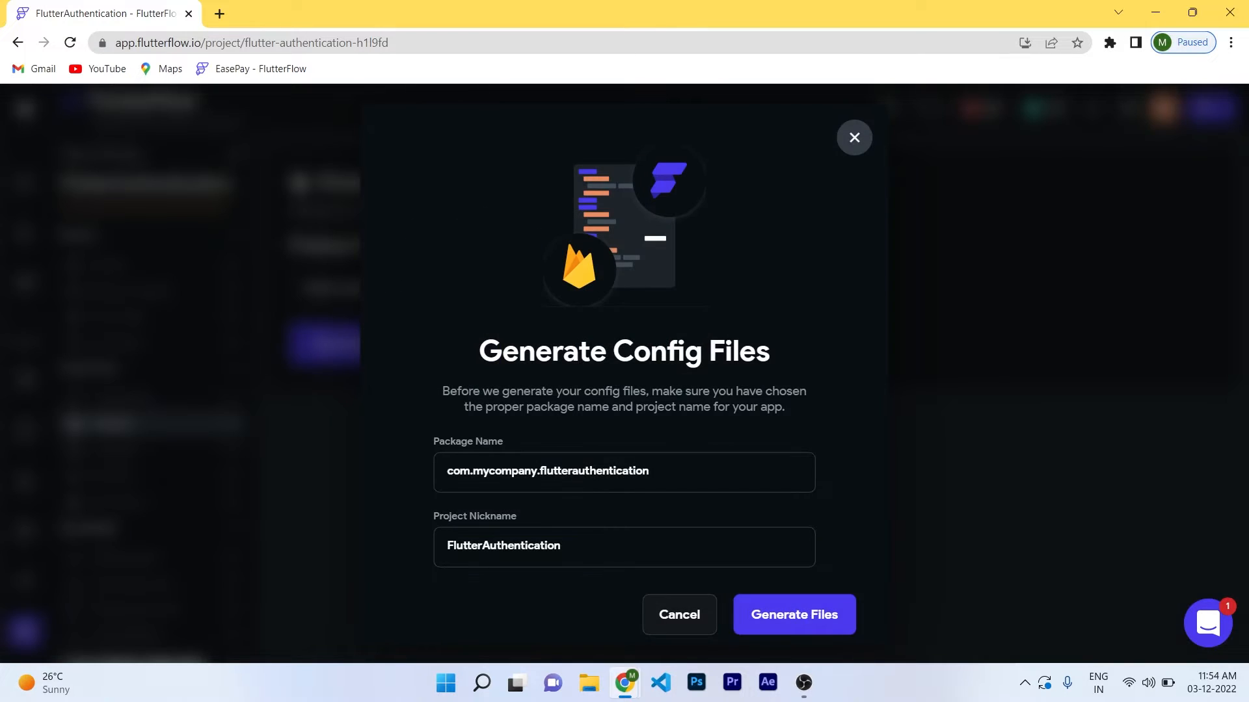
pyautogui.click(794, 614)
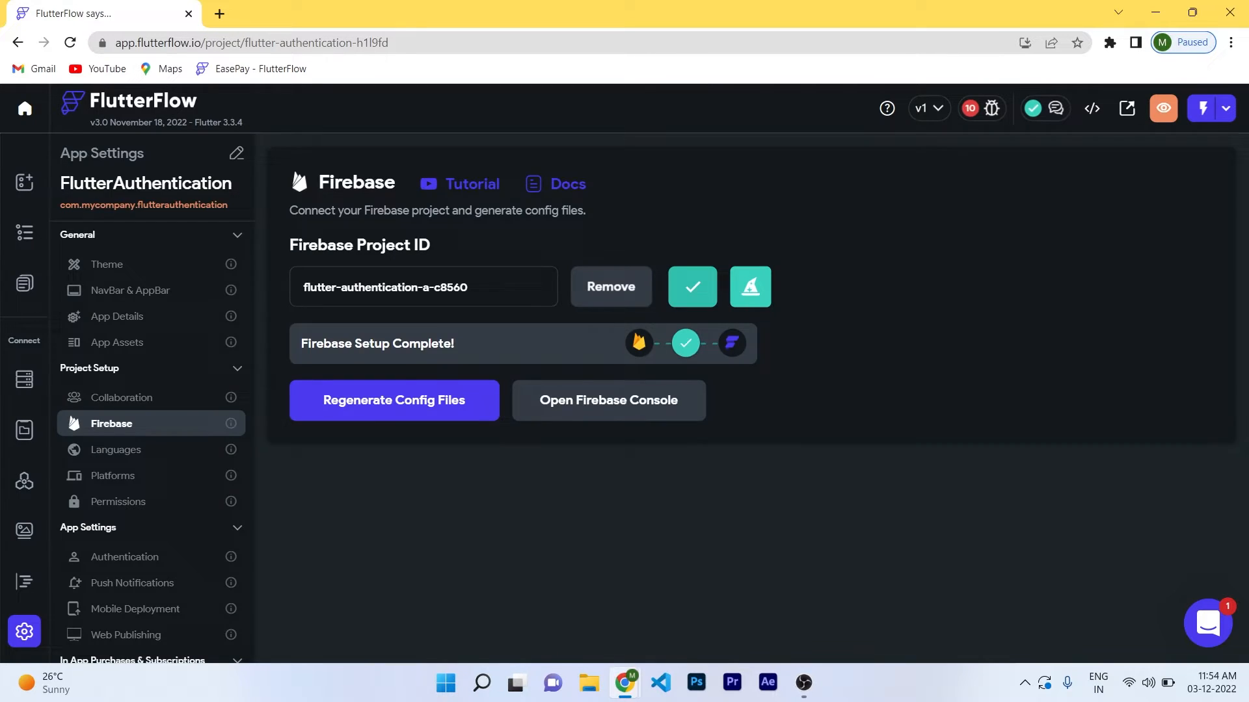
pyautogui.click(24, 379)
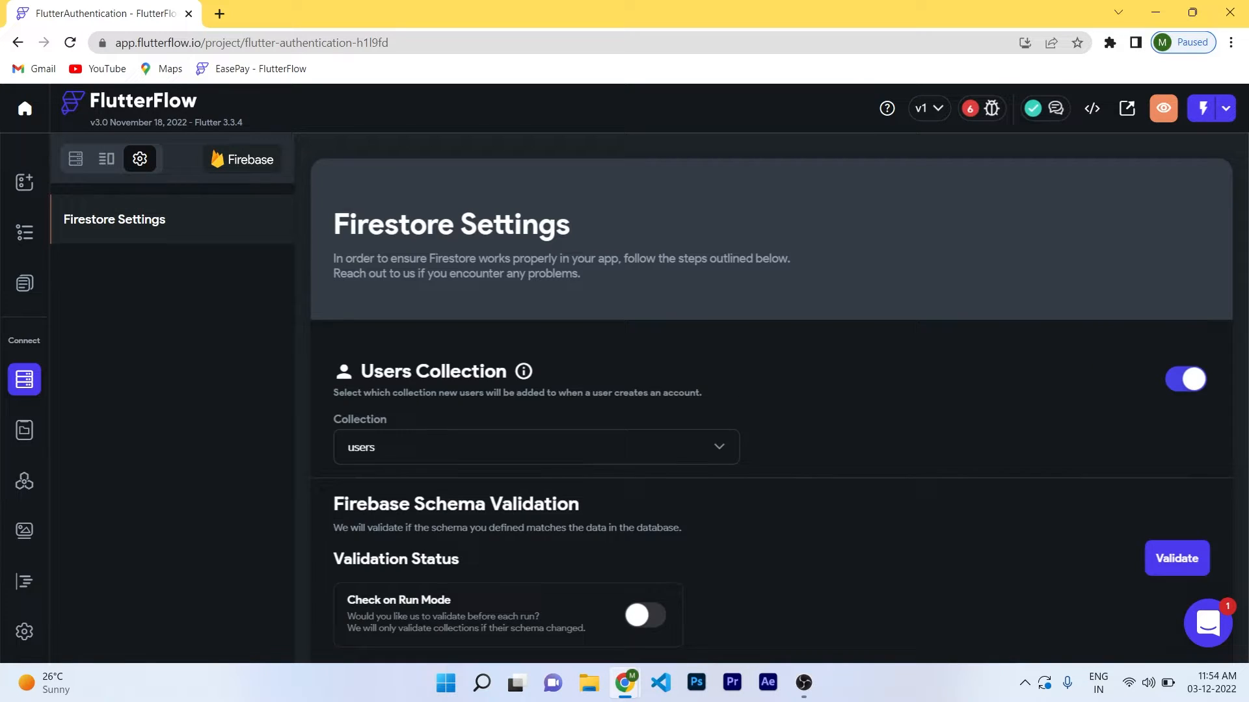
# Deploy the Firestore security rules for the users collection.
pyautogui.scroll(-1, 771, 398)
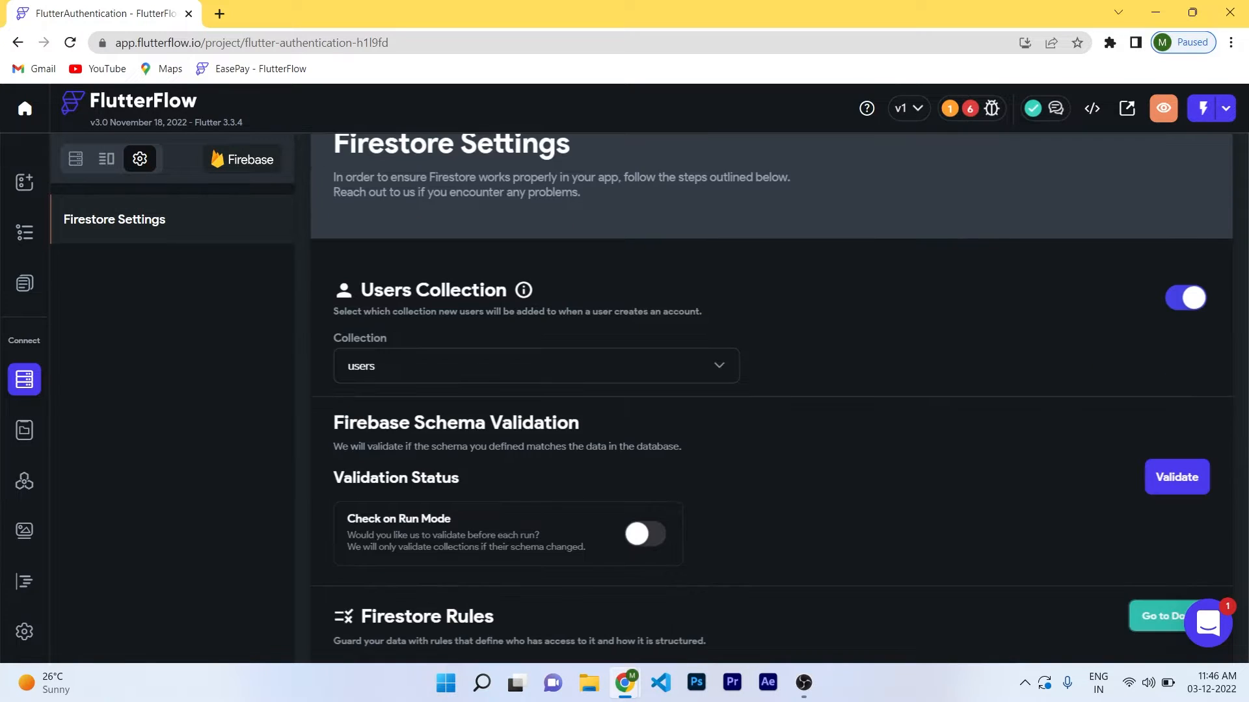
pyautogui.scroll(-1, 771, 398)
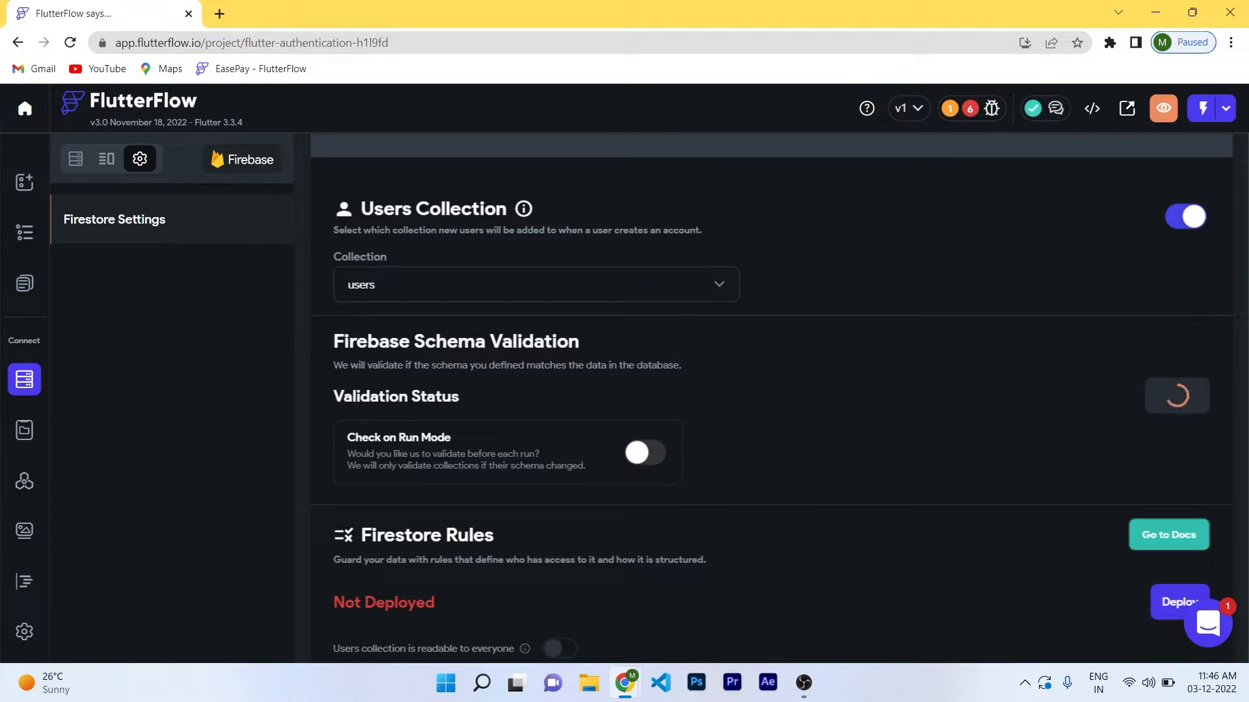
pyautogui.scroll(-1, 772, 390)
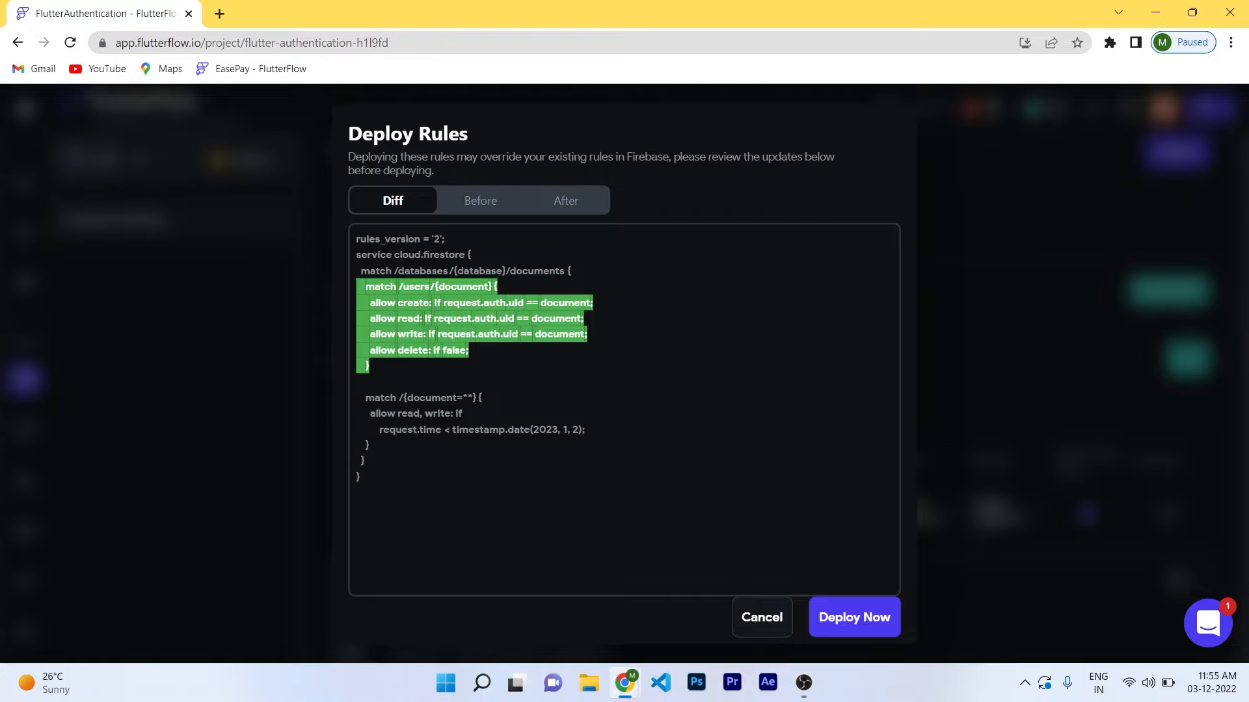
pyautogui.click(854, 617)
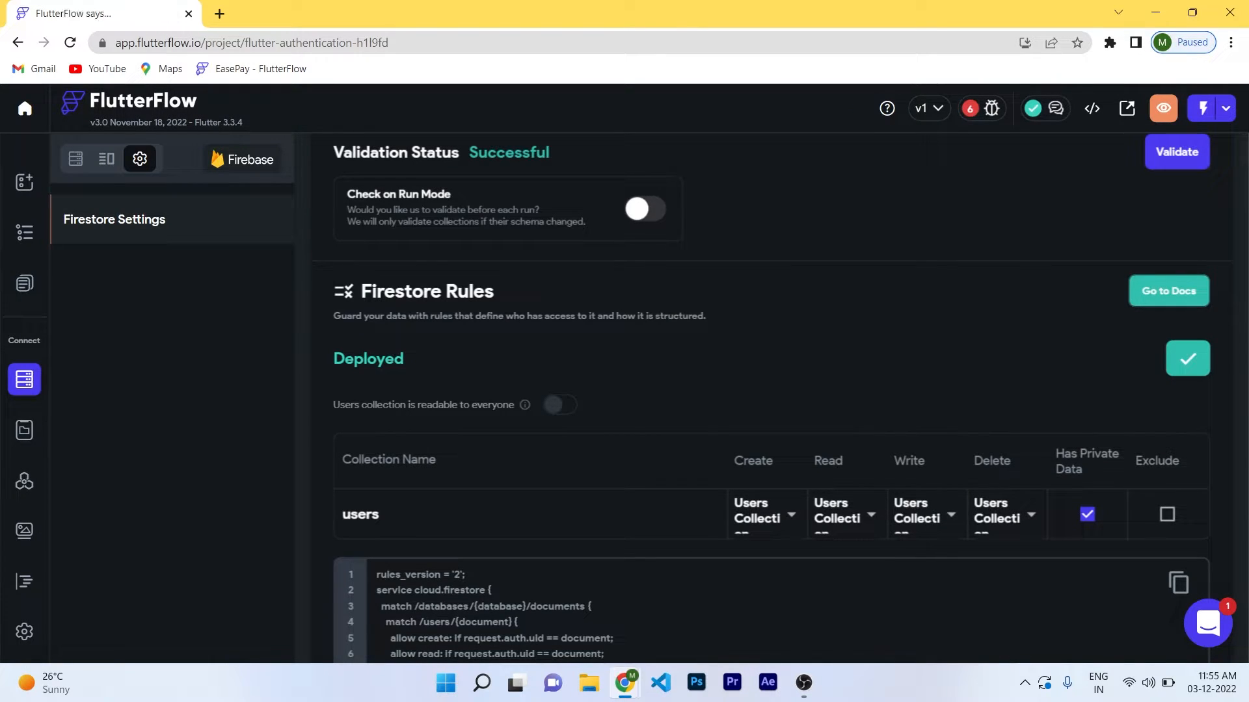
# View the users collection's field schema and its content manager.
pyautogui.scroll(-3, 771, 398)
pyautogui.scroll(5, 771, 398)
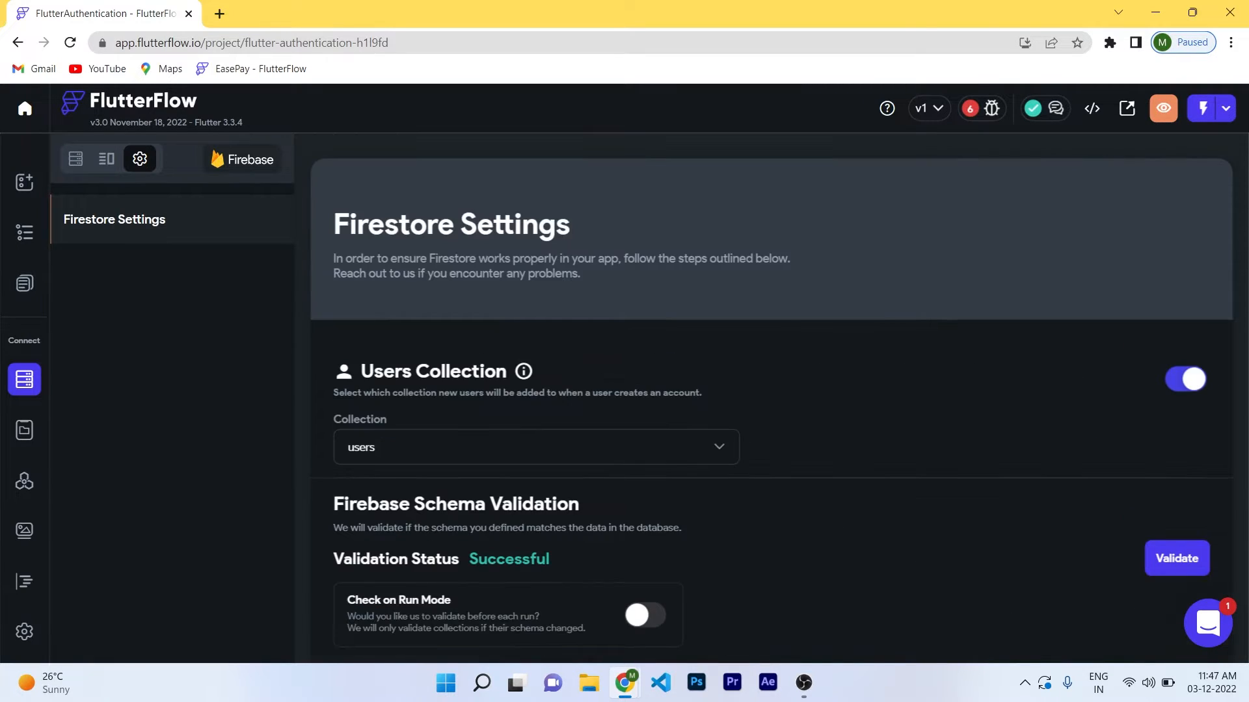
pyautogui.click(78, 158)
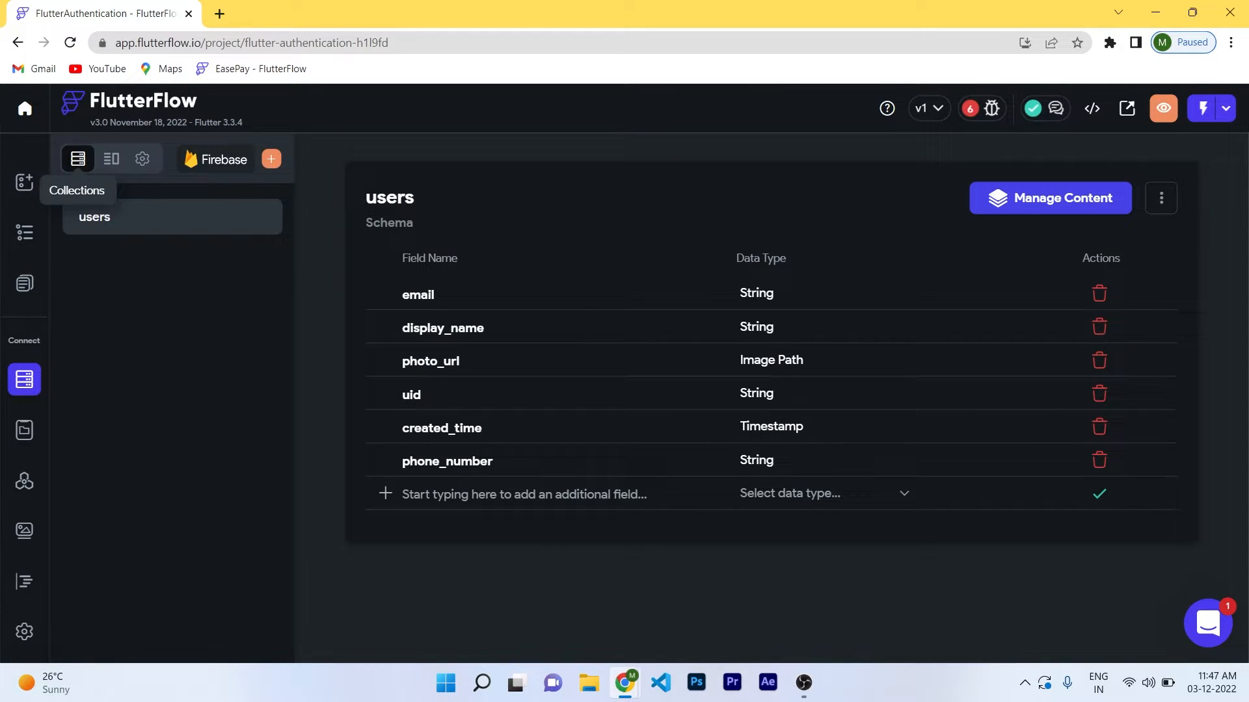
pyautogui.click(1054, 198)
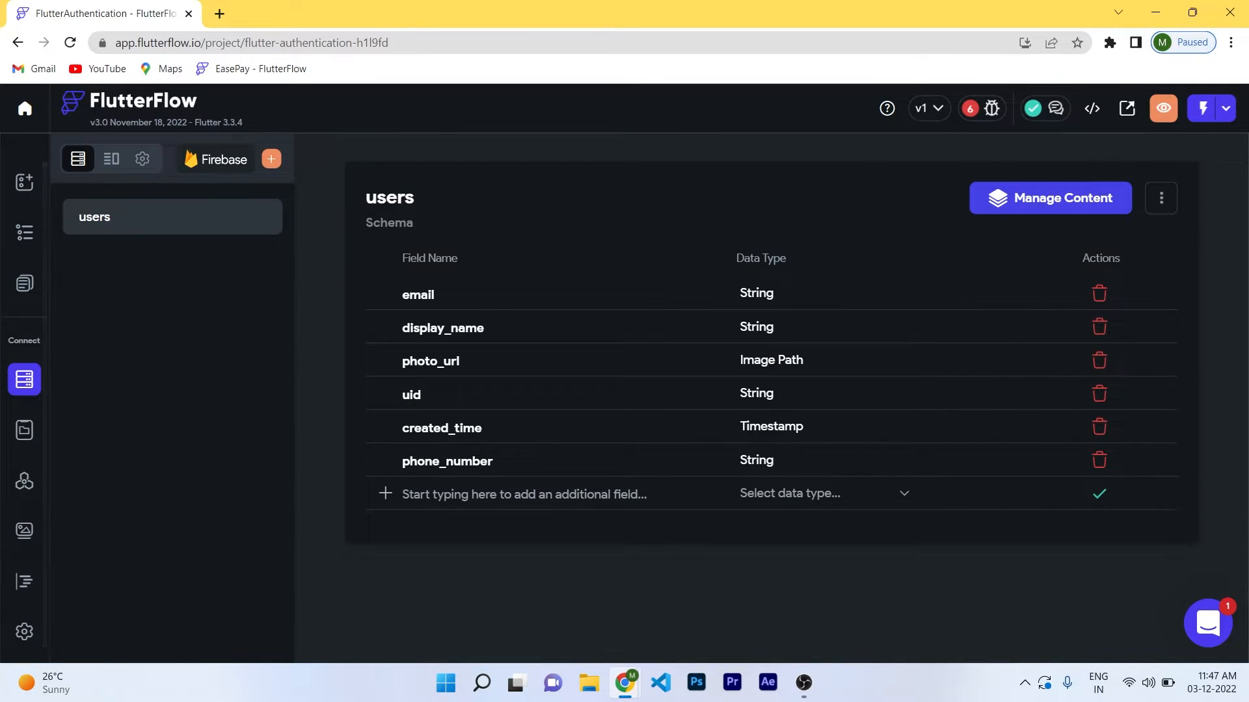
pyautogui.click(24, 283)
# On the SignIn page, rename the first text field to email.
pyautogui.click(96, 256)
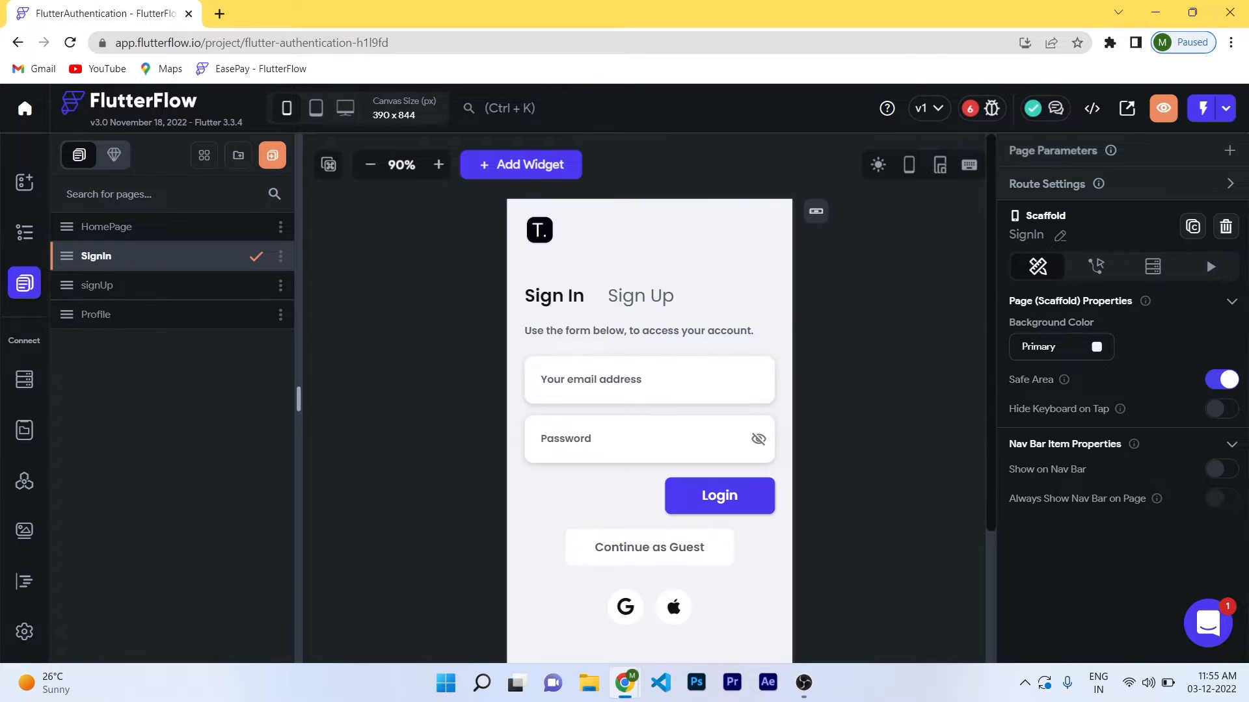
pyautogui.click(649, 380)
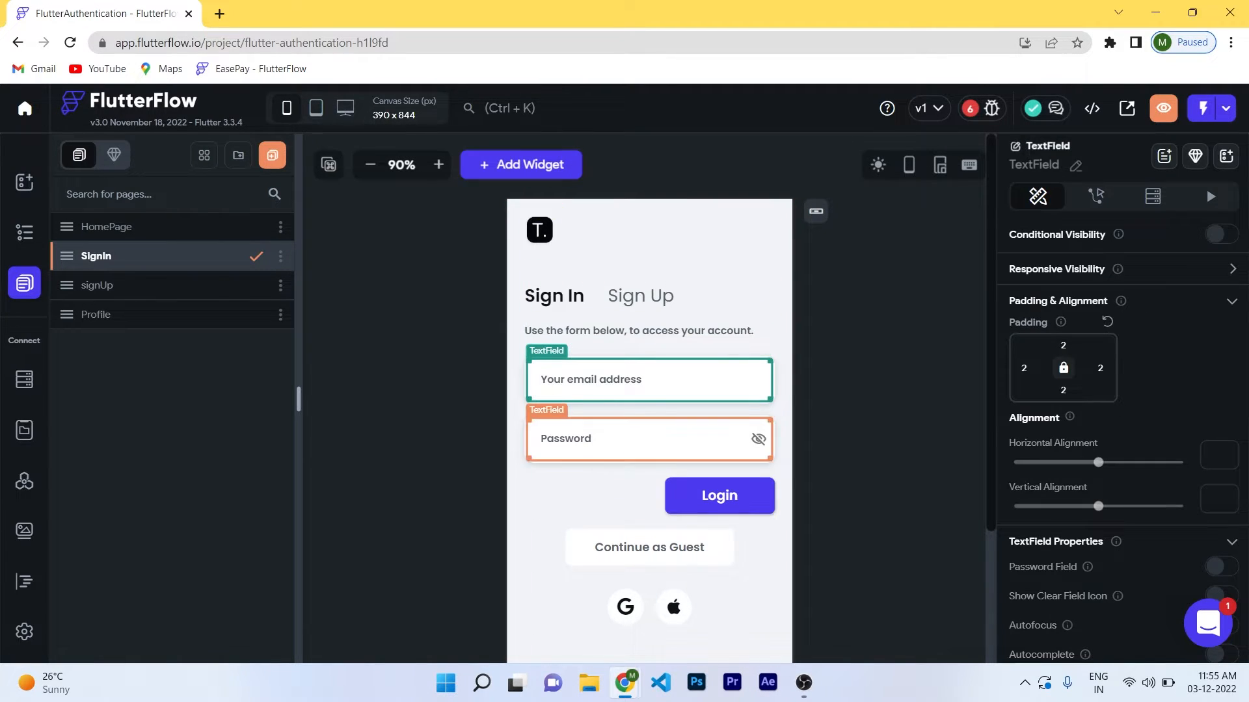
pyautogui.click(649, 440)
pyautogui.click(649, 380)
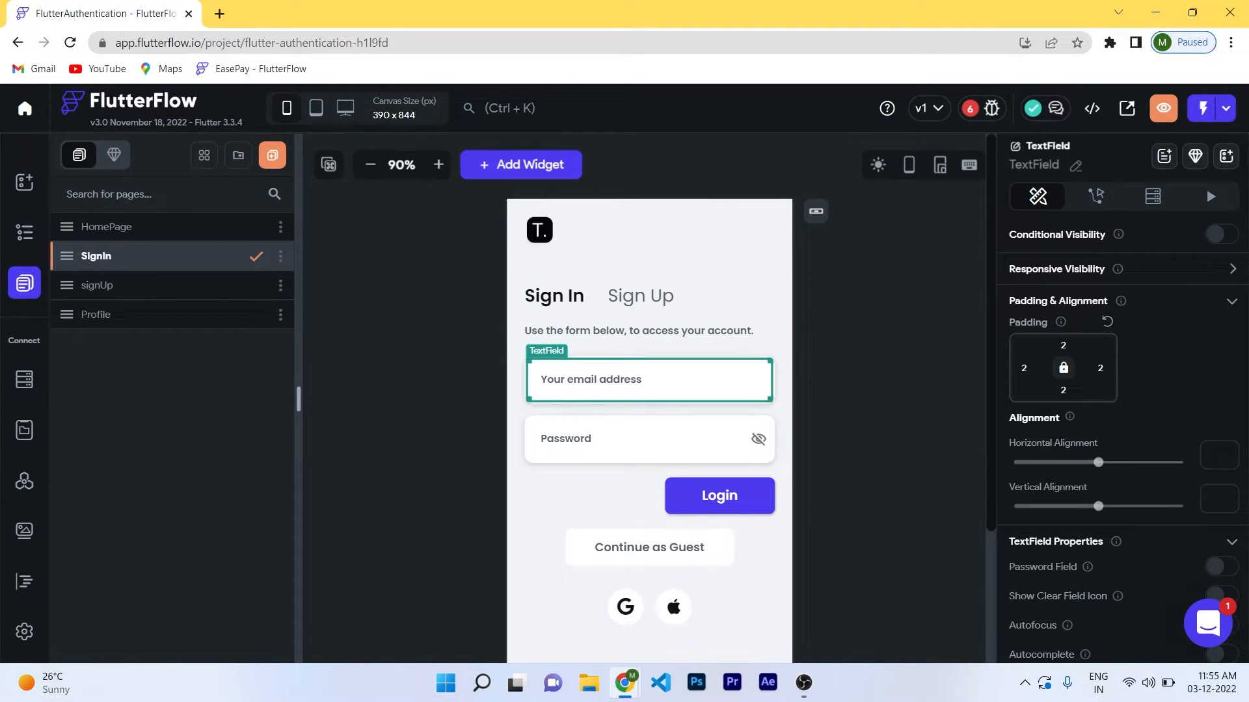
pyautogui.click(1076, 166)
pyautogui.hotkey('ctrl', 'a')
pyautogui.write('email')
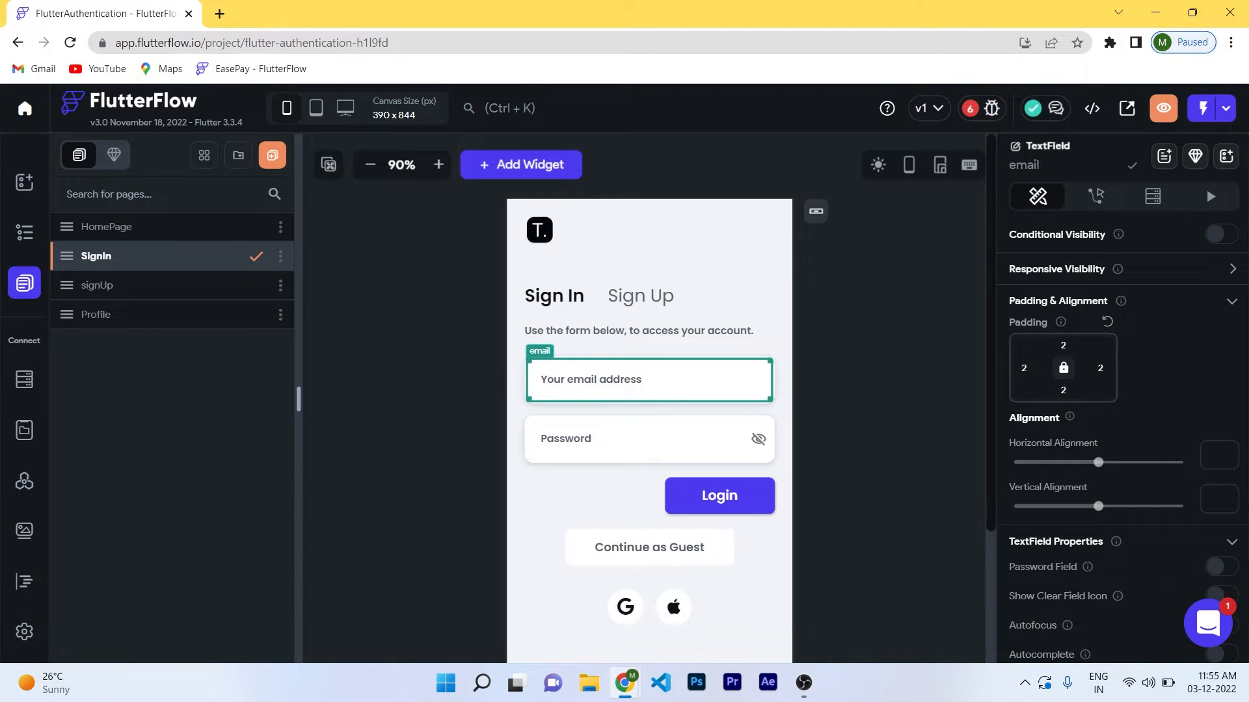
pyautogui.press('Return')
# Rename the SignIn page's second text field to password.
pyautogui.click(649, 439)
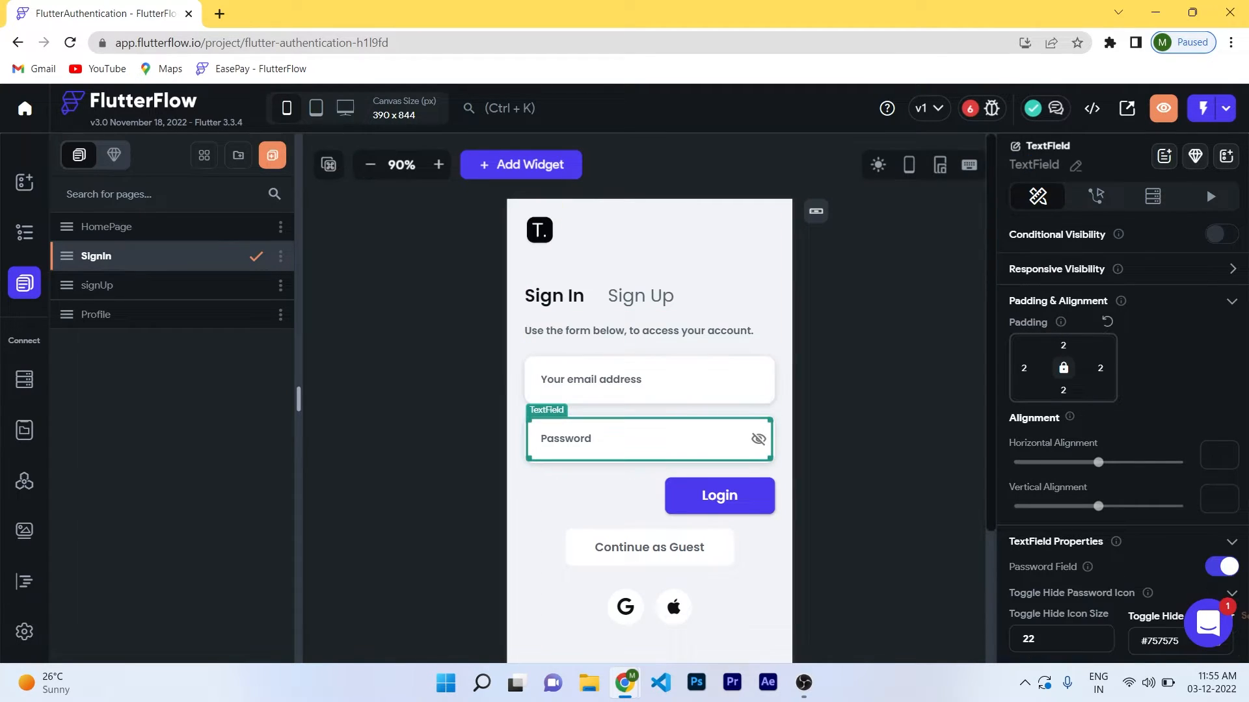
pyautogui.click(1075, 166)
pyautogui.hotkey('ctrl', 'a')
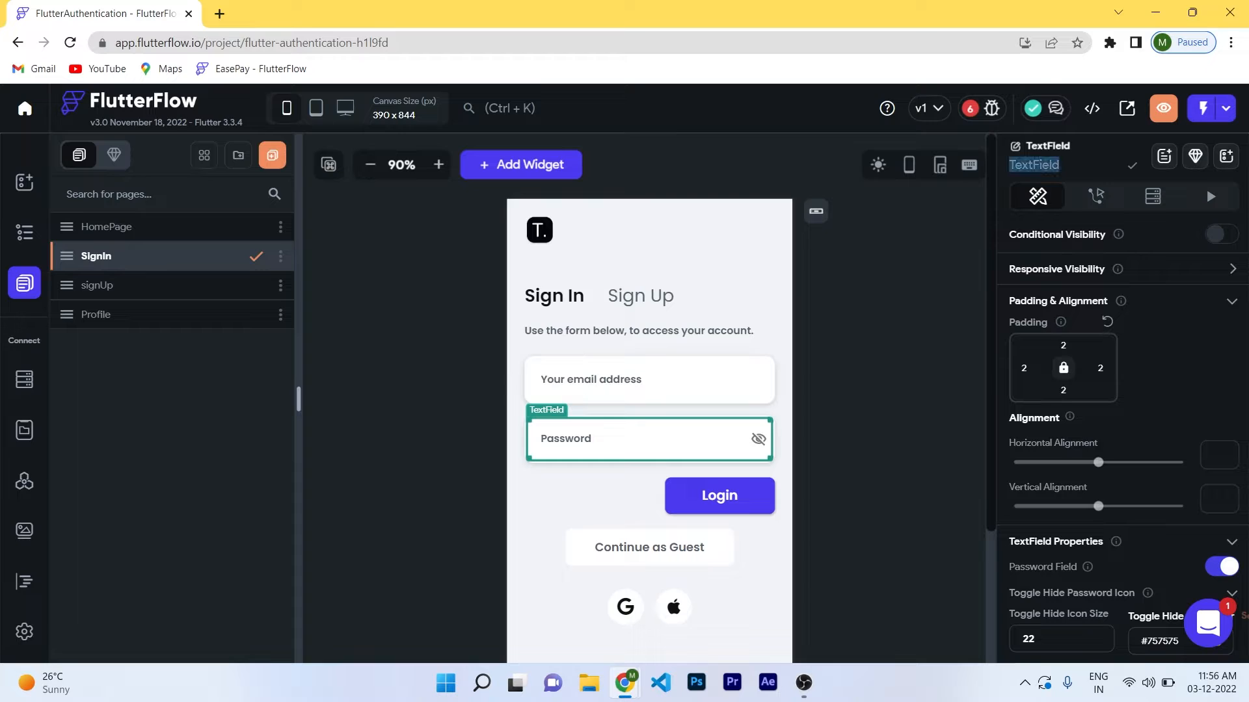
pyautogui.write('password')
pyautogui.press('Return')
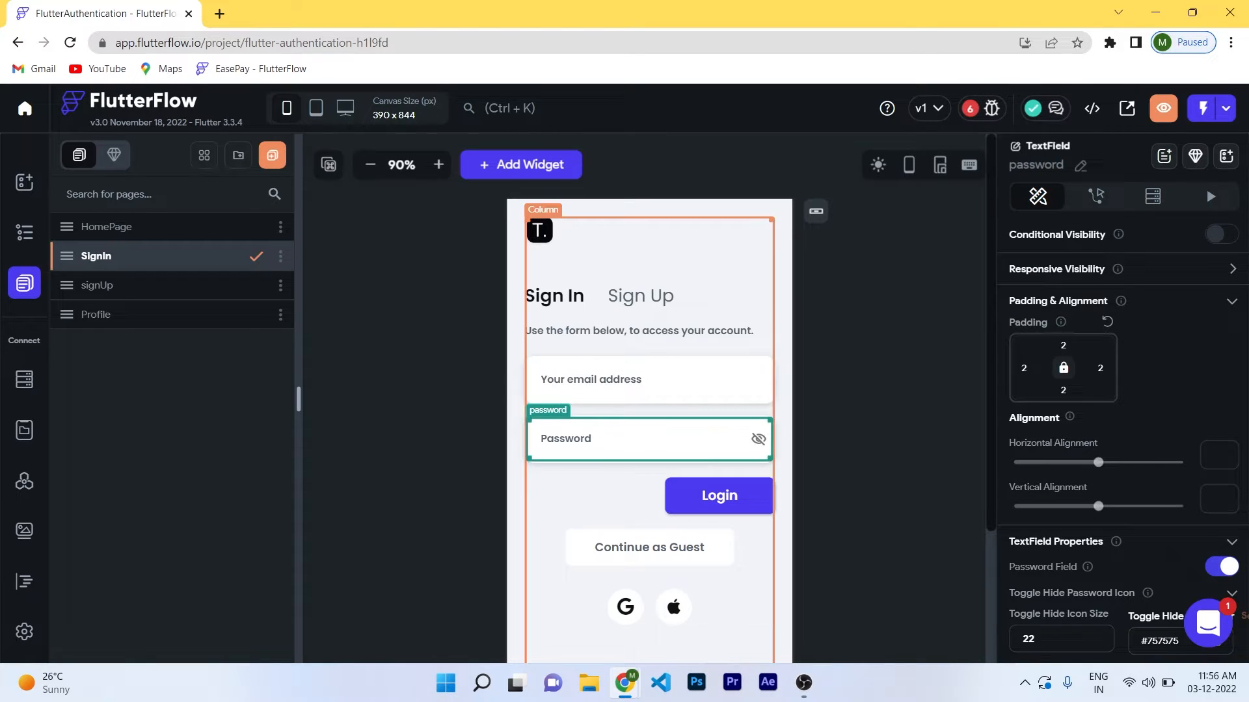
# Delete the Google/Apple sign-in row, the Continue as Guest button and the empty leftover group.
pyautogui.click(649, 579)
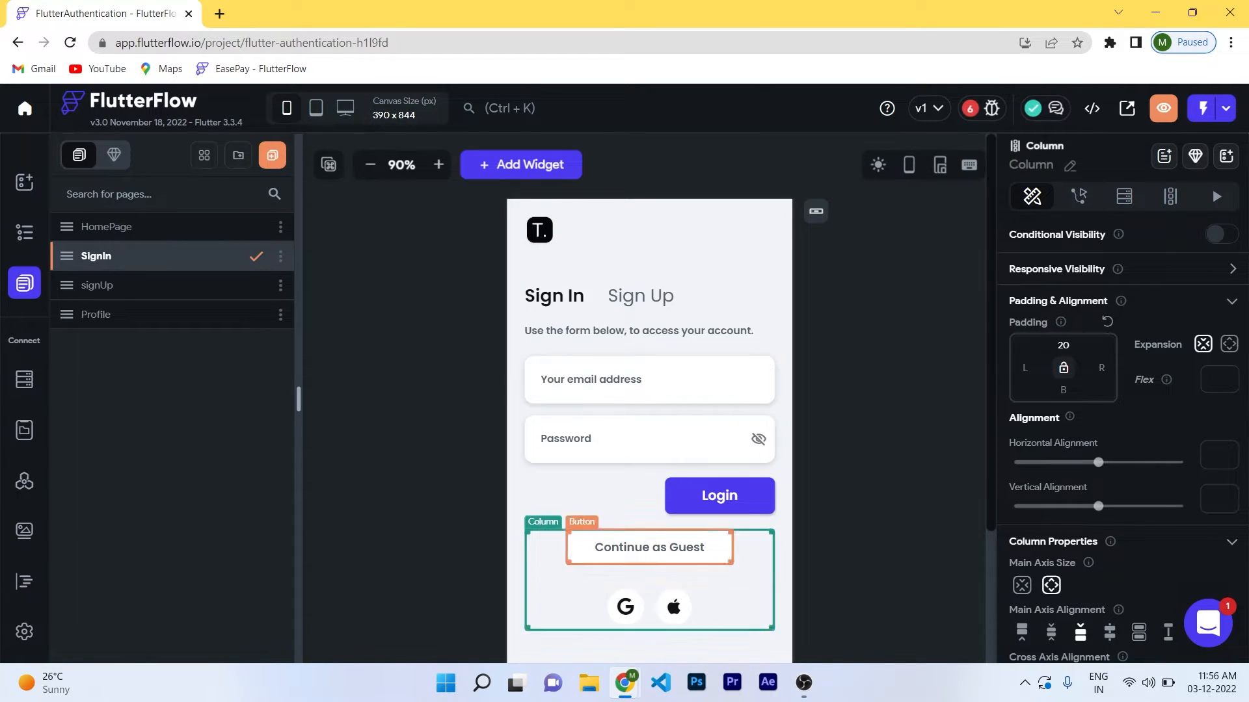
pyautogui.click(649, 606)
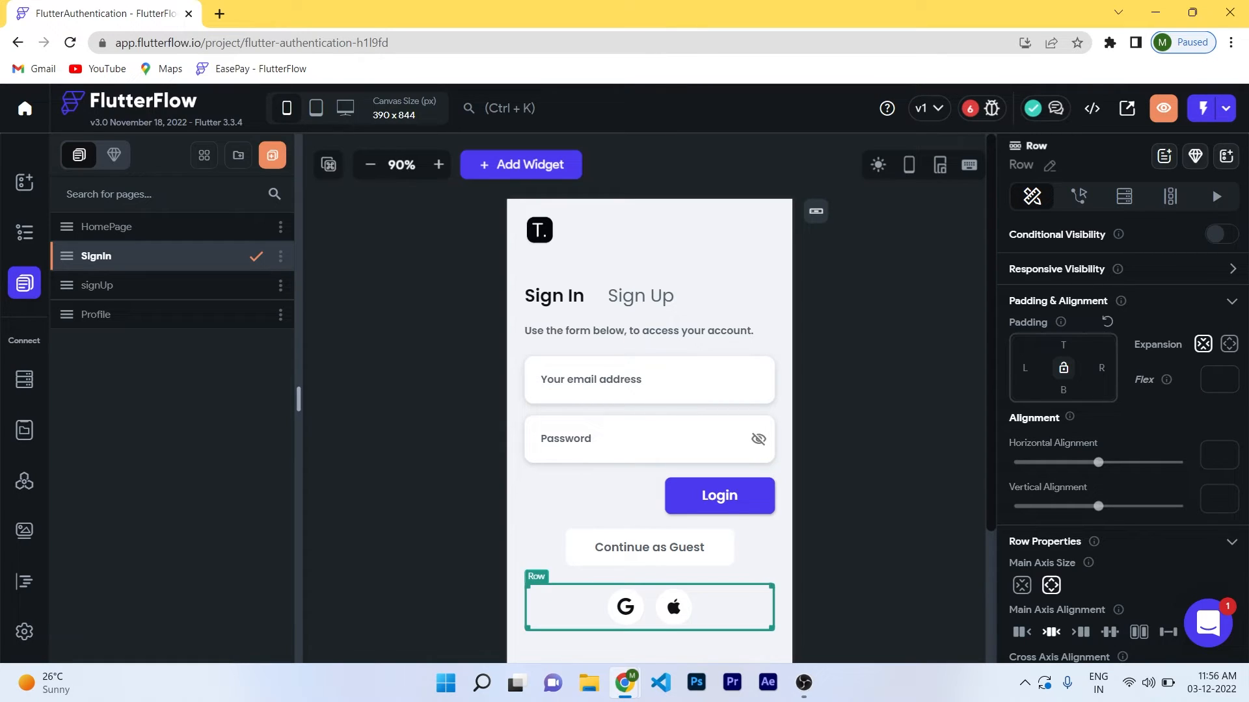
pyautogui.press('Delete')
pyautogui.click(649, 548)
pyautogui.press('Delete')
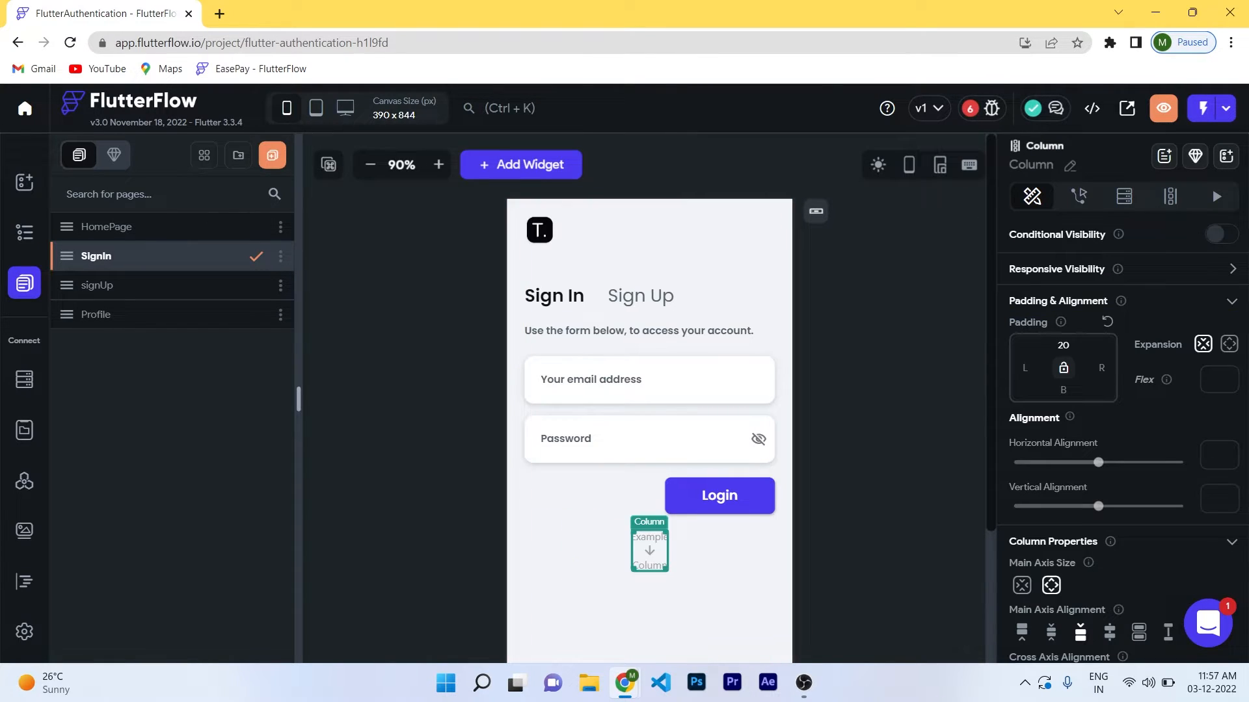
pyautogui.press('Delete')
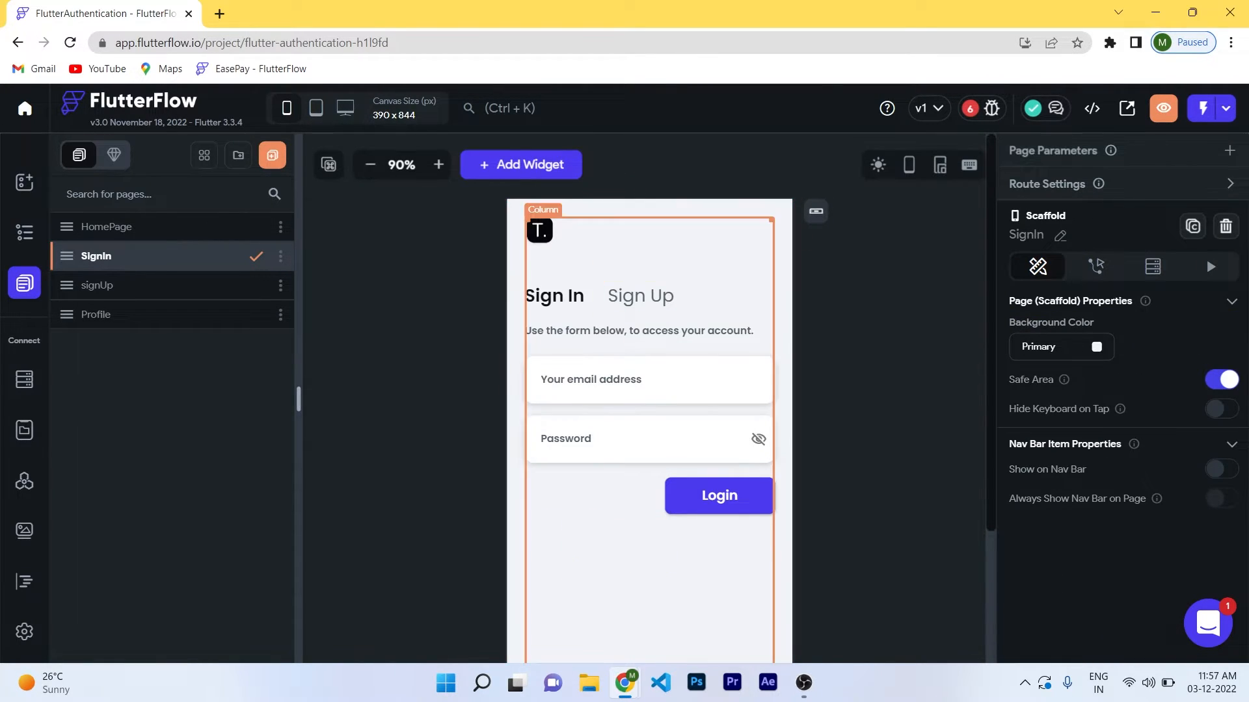
# Keep the Sign Up link container's tap action navigating to the Sign Up page.
pyautogui.click(641, 296)
pyautogui.click(1096, 197)
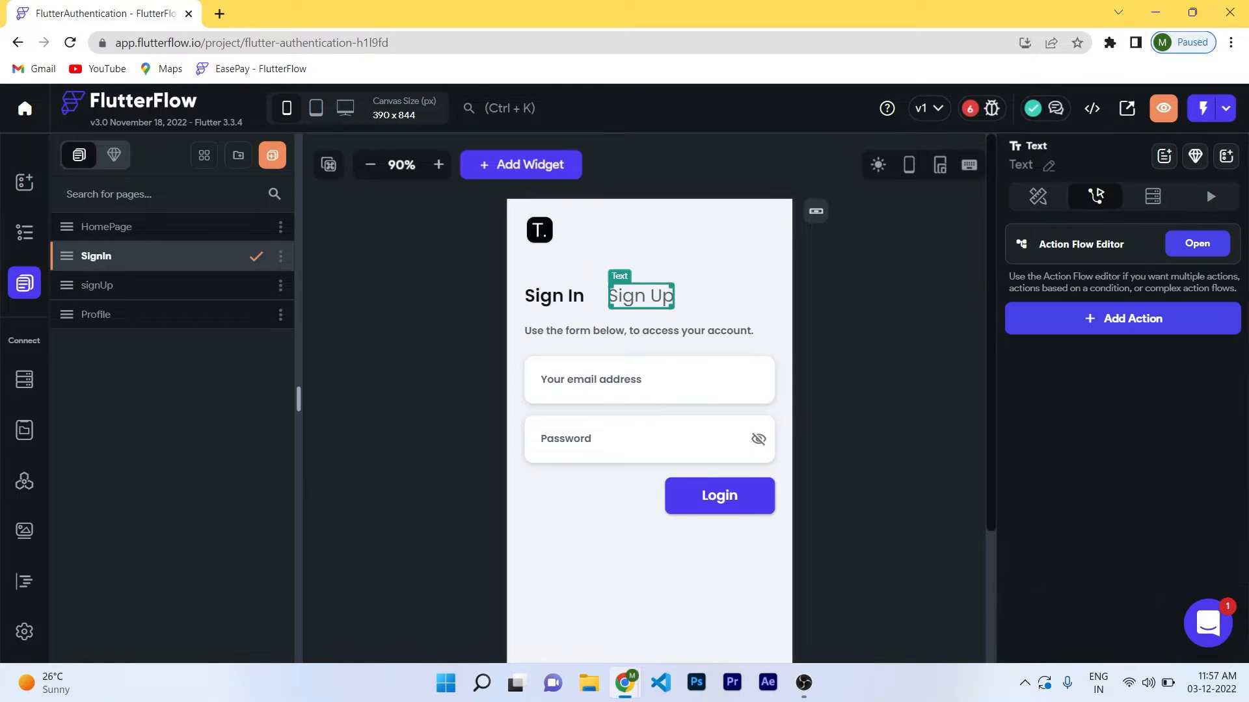
pyautogui.click(25, 232)
pyautogui.click(127, 370)
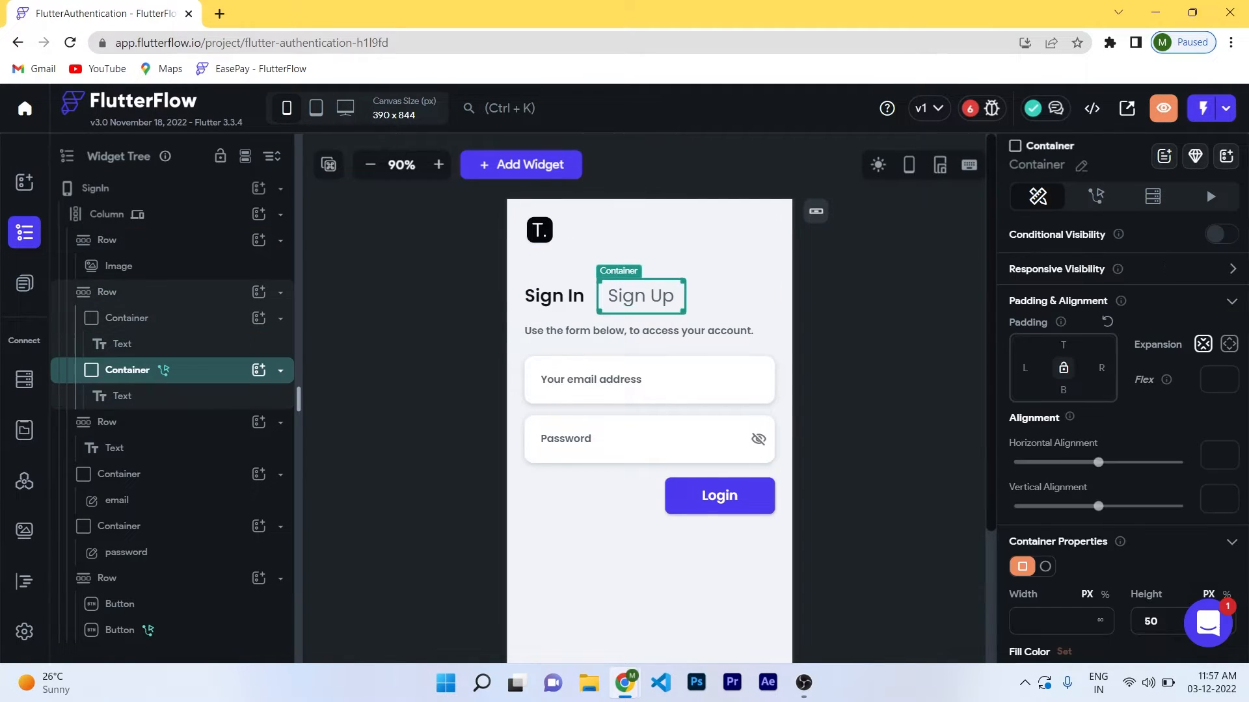
pyautogui.click(1095, 196)
pyautogui.click(1118, 389)
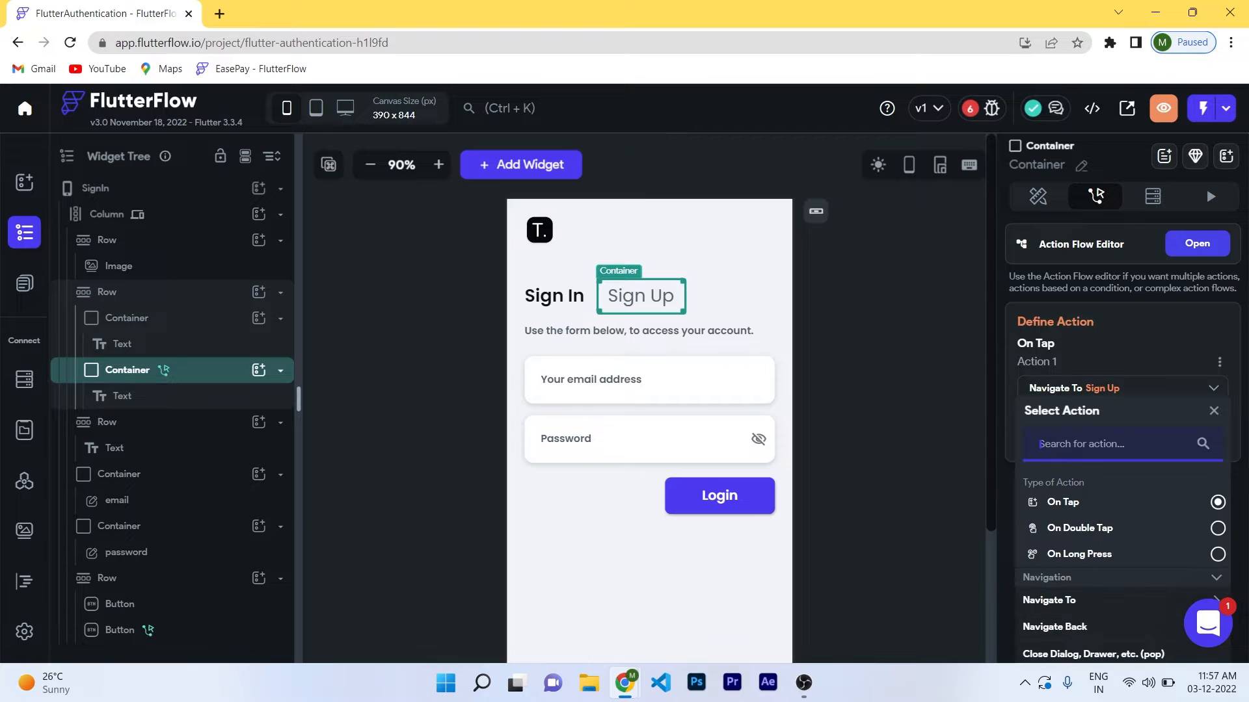
pyautogui.click(1049, 601)
pyautogui.scroll(-2, 1049, 600)
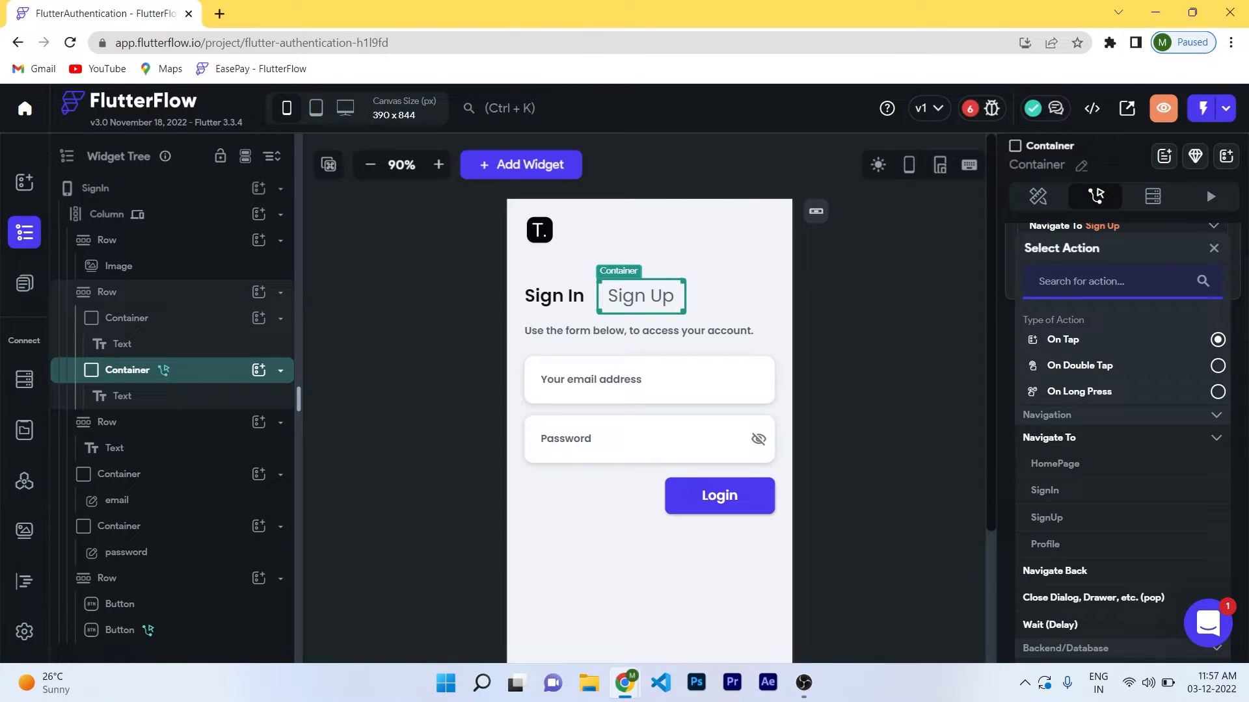
pyautogui.click(1047, 518)
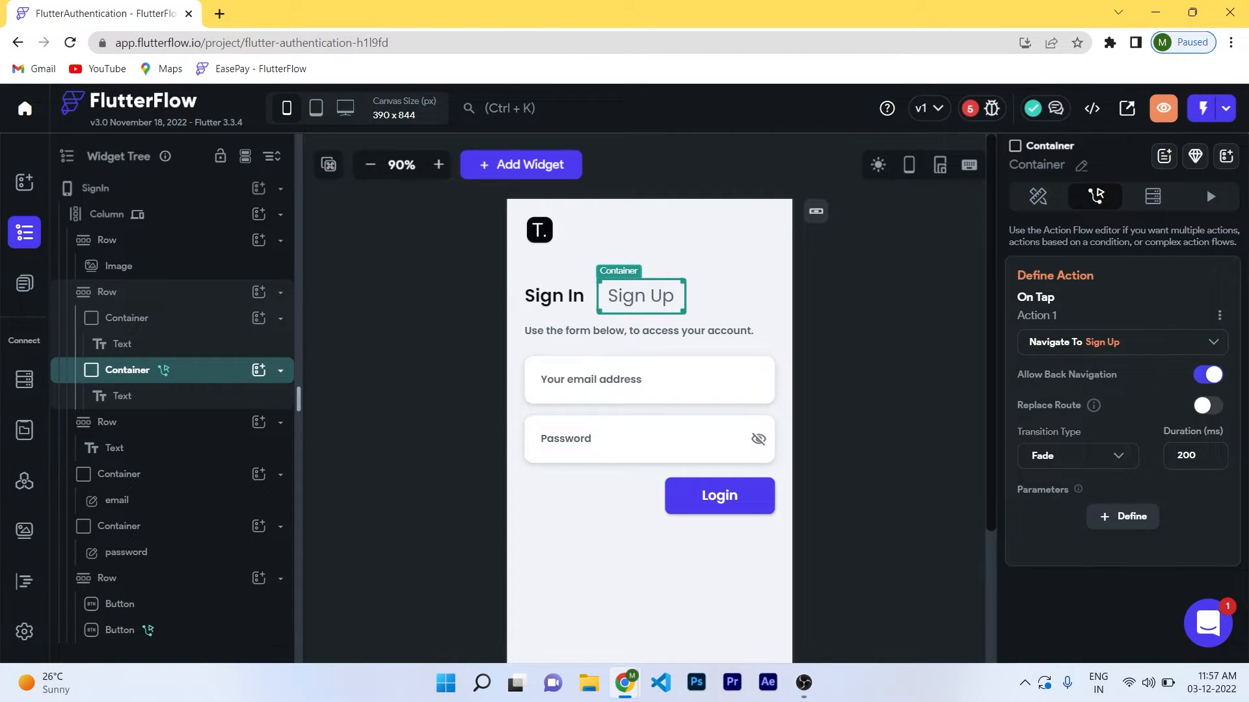
# Remove the Login button's existing tap action.
pyautogui.click(877, 384)
pyautogui.click(872, 371)
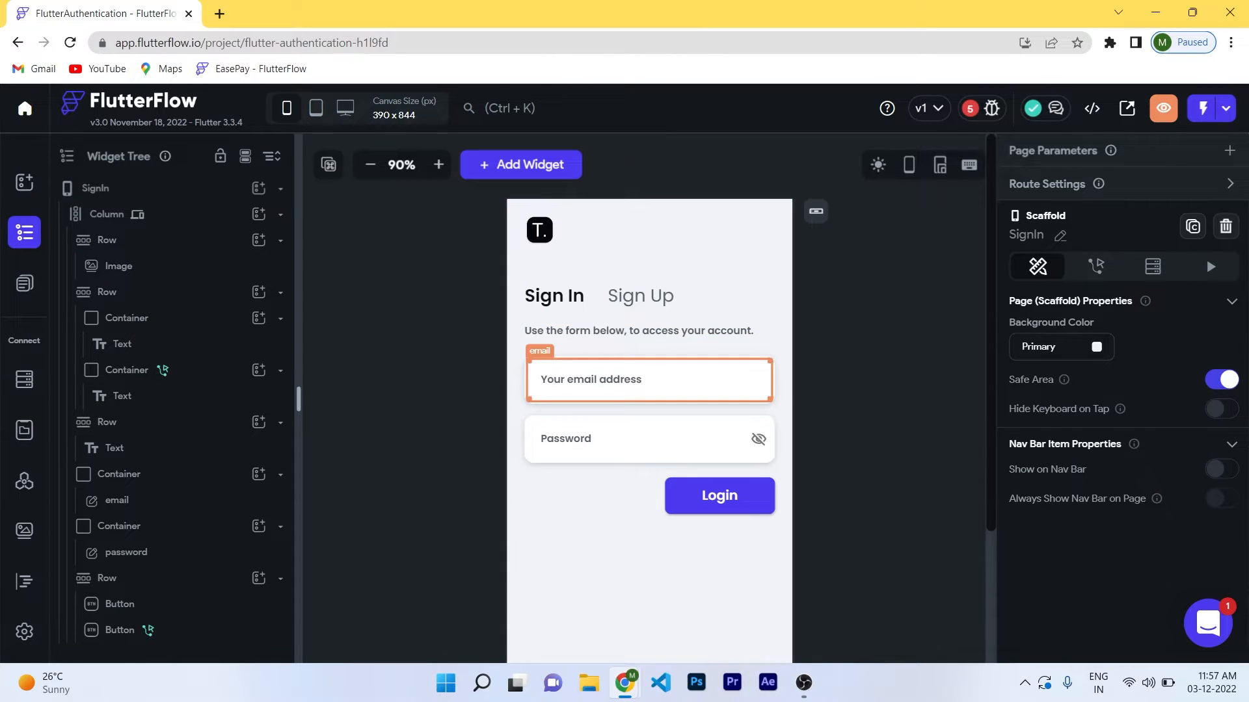
pyautogui.click(719, 496)
pyautogui.click(1096, 196)
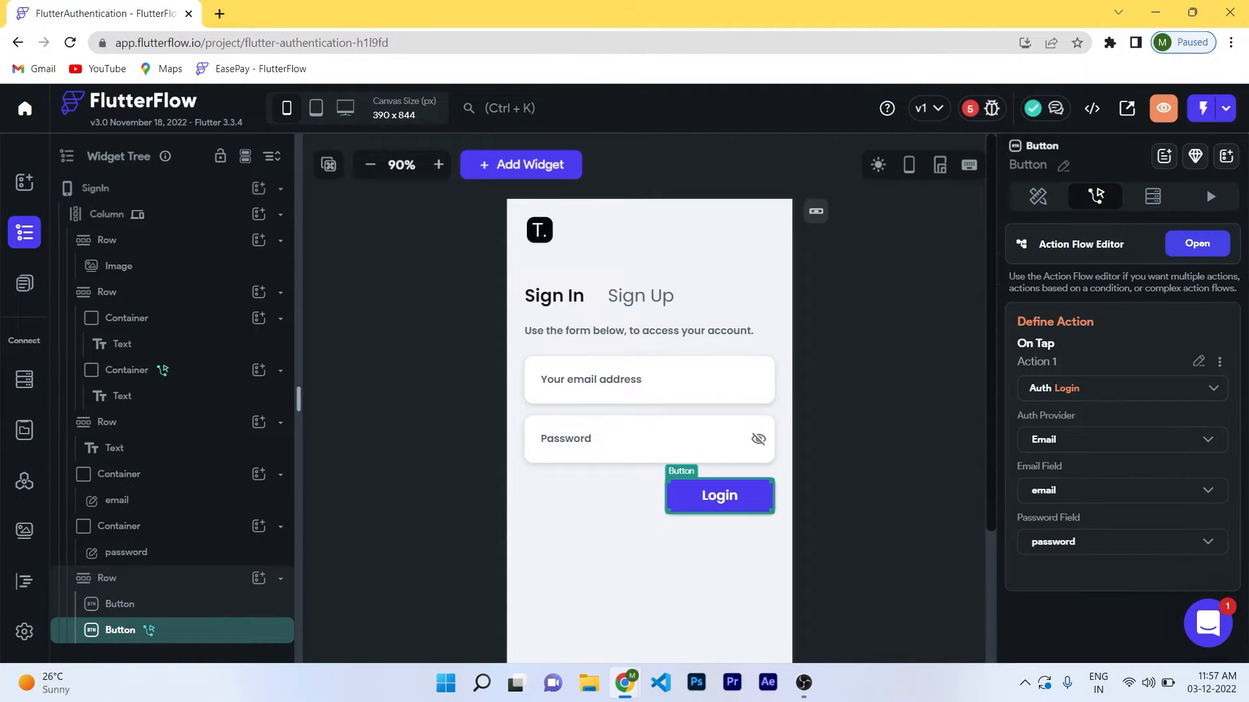
pyautogui.click(1121, 388)
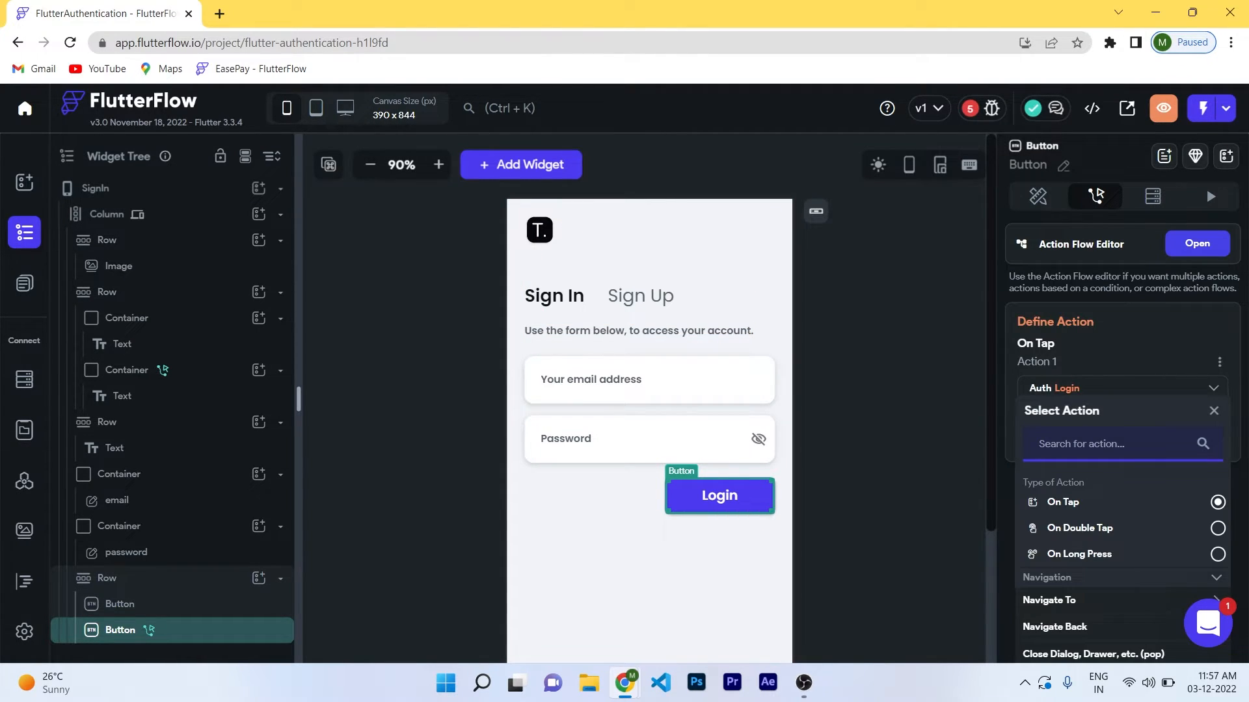
pyautogui.click(1219, 363)
pyautogui.click(1123, 424)
pyautogui.click(740, 410)
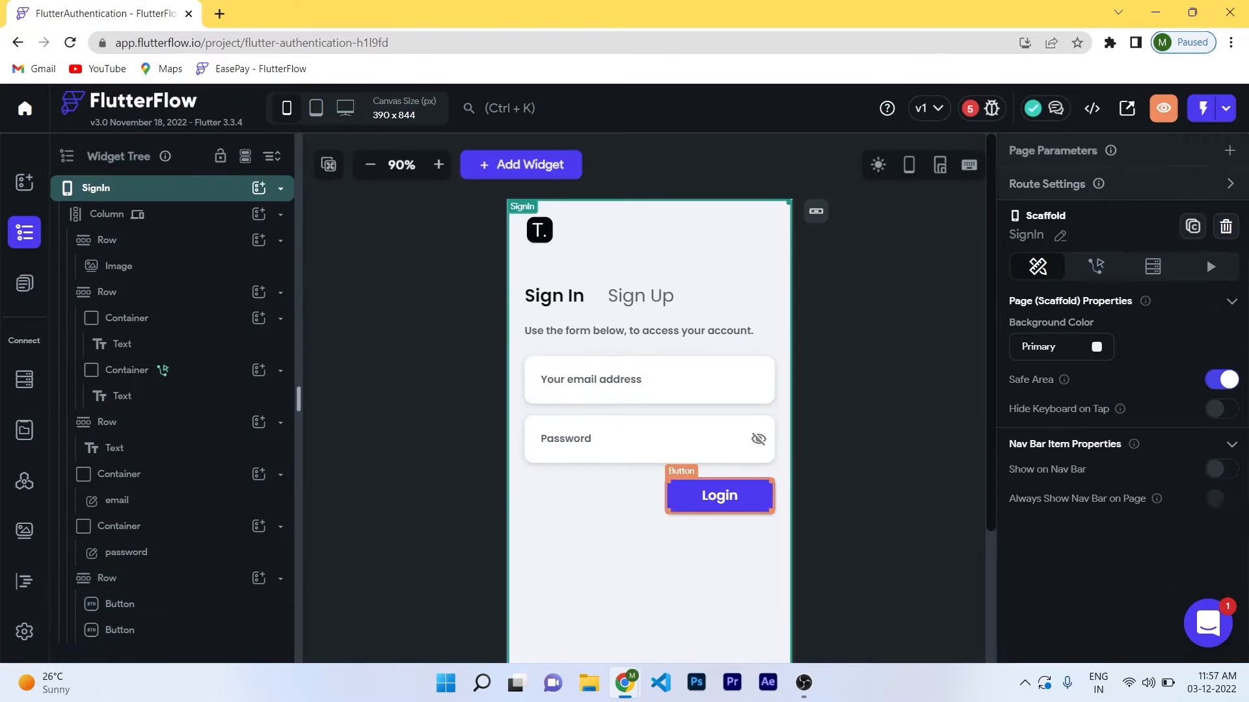
# Give Login a Firebase Auth Log In action using Email with the email and password fields.
pyautogui.click(719, 495)
pyautogui.click(1123, 318)
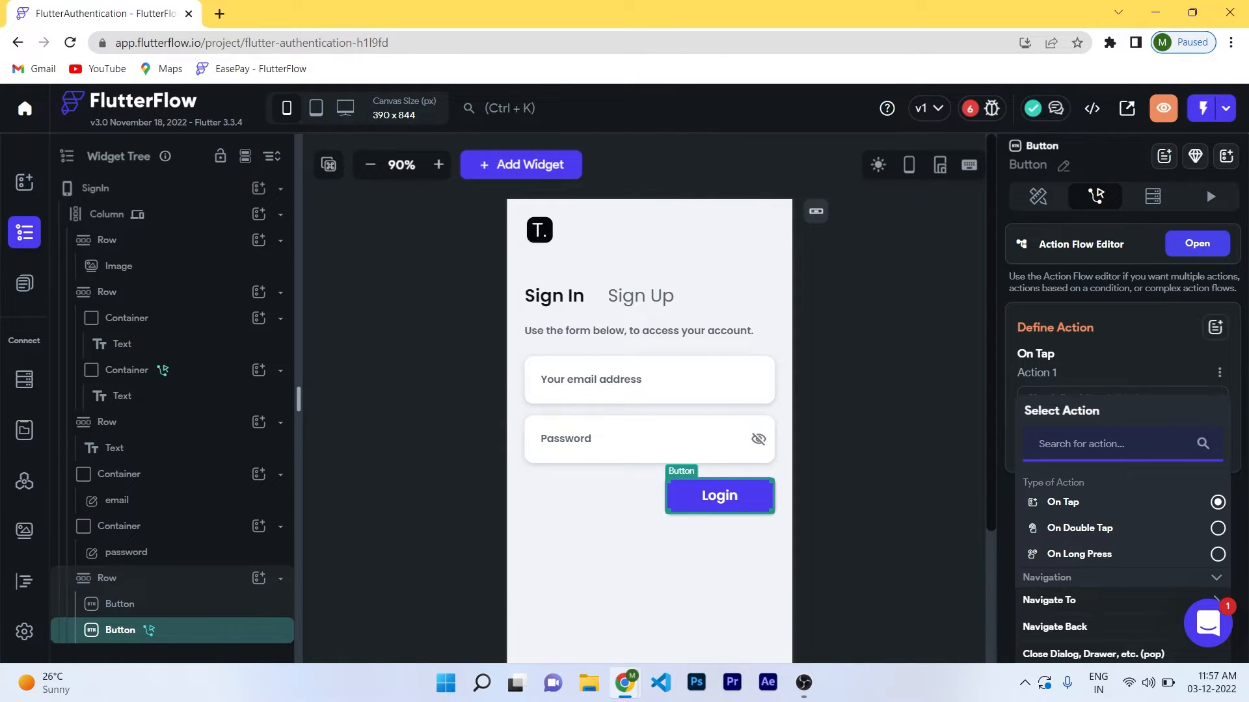
pyautogui.write('auth')
pyautogui.scroll(-2, 1121, 524)
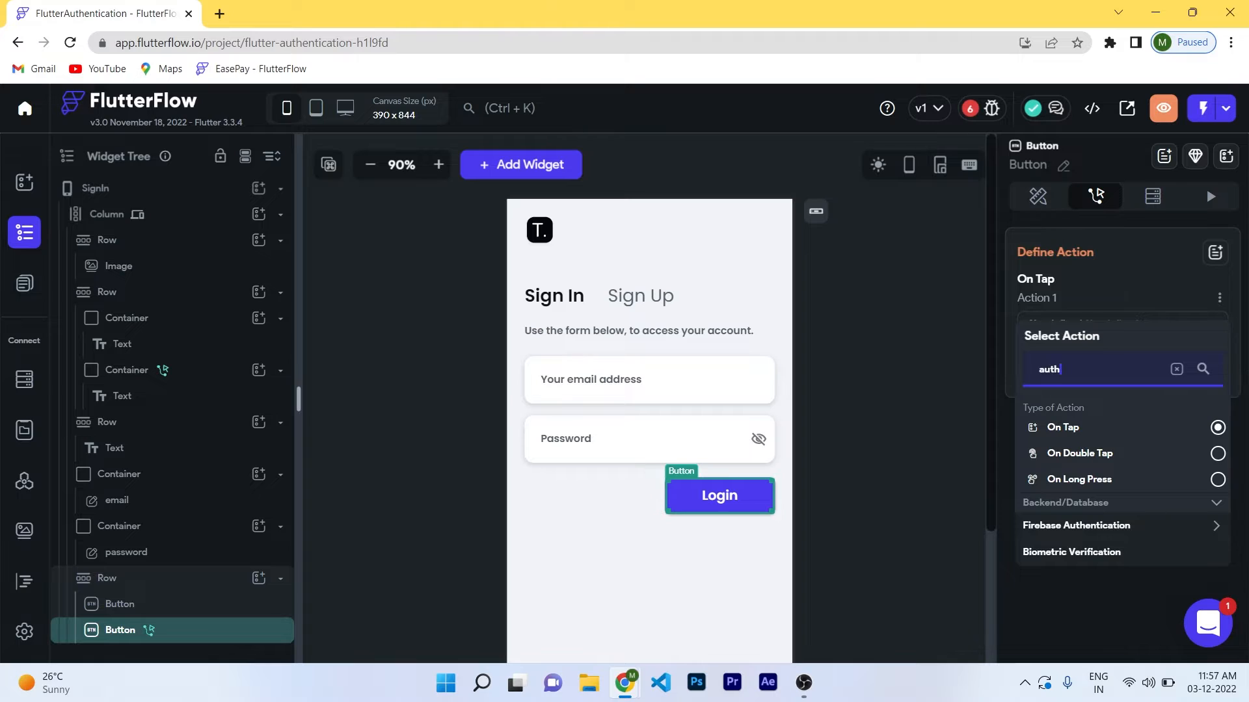
pyautogui.click(1105, 524)
pyautogui.scroll(-4, 1106, 524)
pyautogui.click(1044, 338)
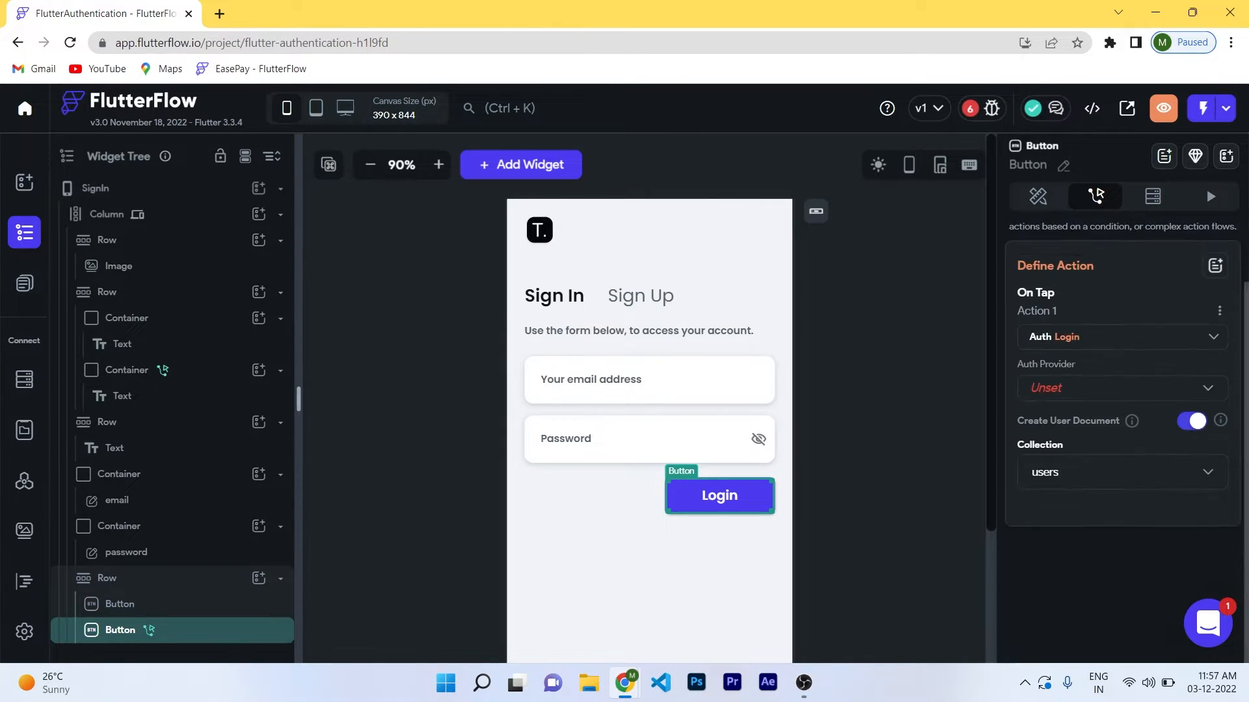
pyautogui.click(1121, 428)
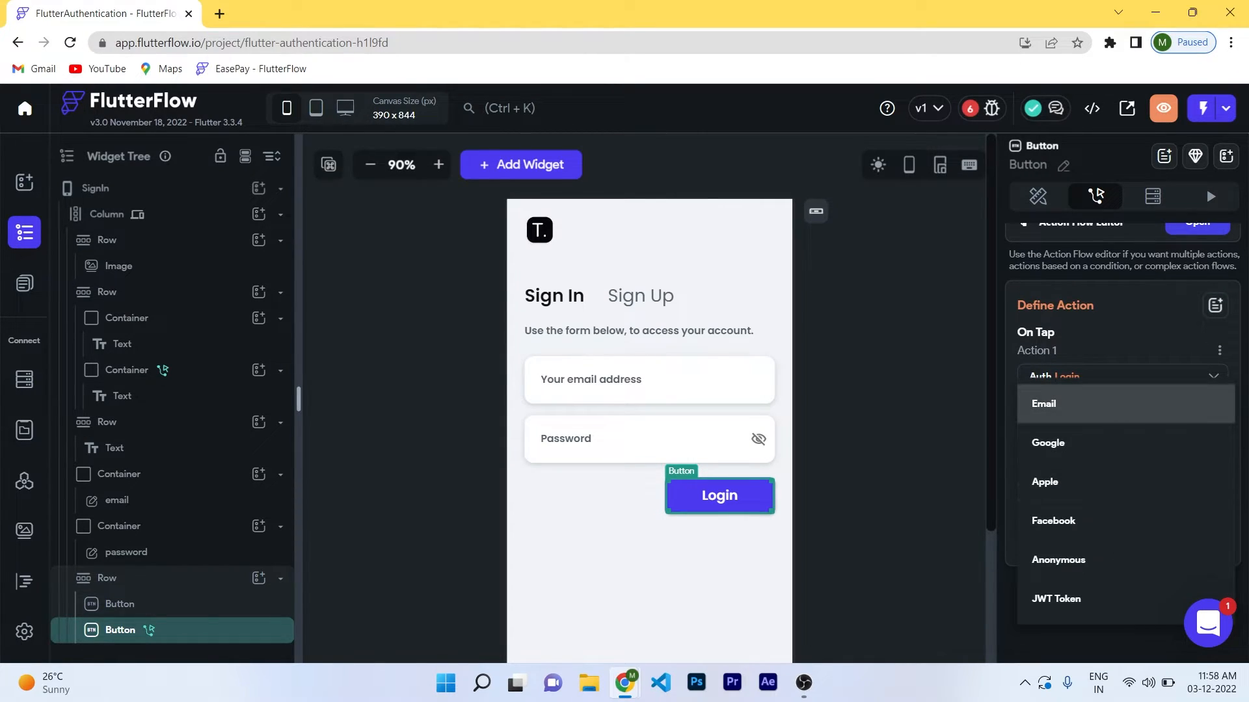
pyautogui.click(1053, 404)
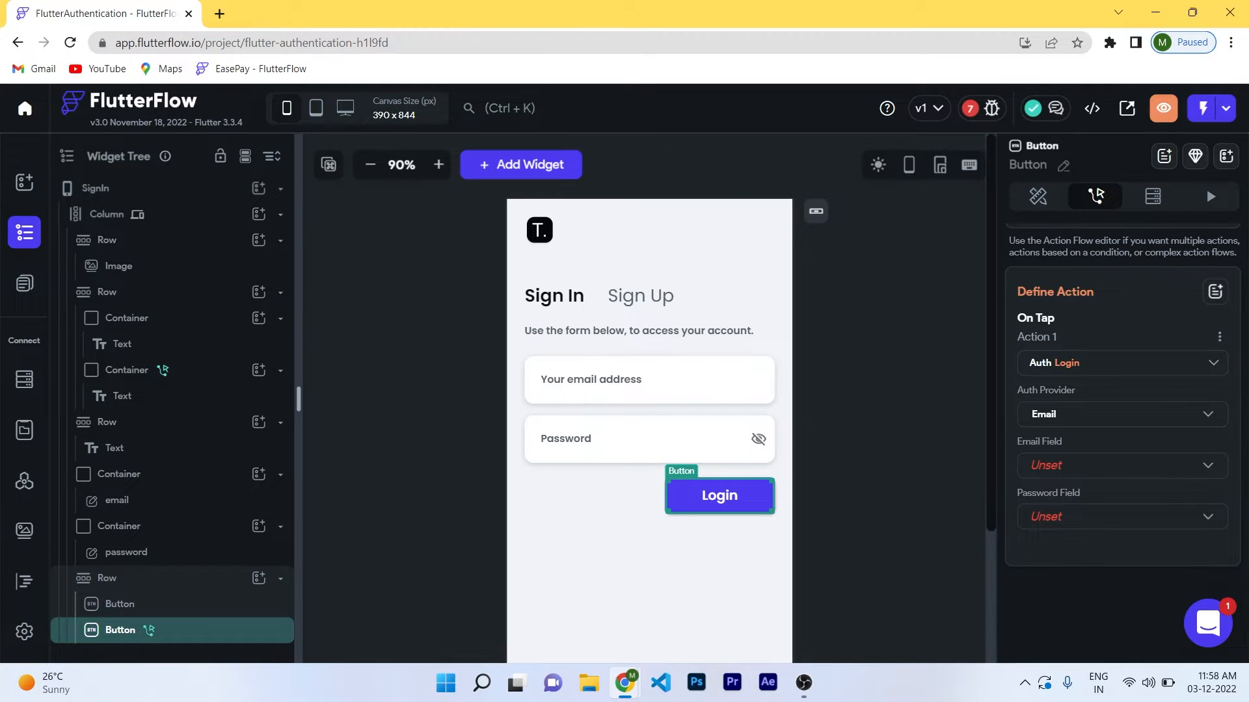
pyautogui.click(1052, 466)
pyautogui.click(1051, 466)
pyautogui.click(1118, 516)
pyautogui.click(1054, 517)
# On the signUp page, delete the Continue as Guest group and the social login icons row.
pyautogui.click(891, 423)
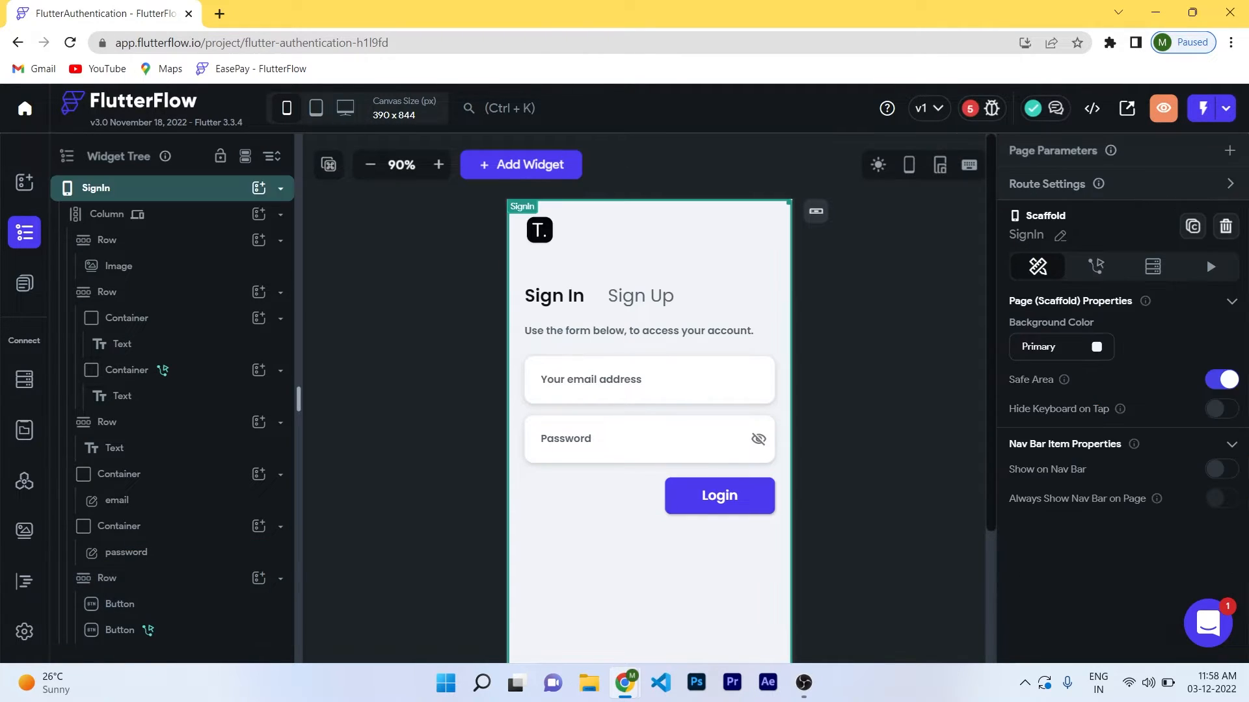
pyautogui.click(24, 282)
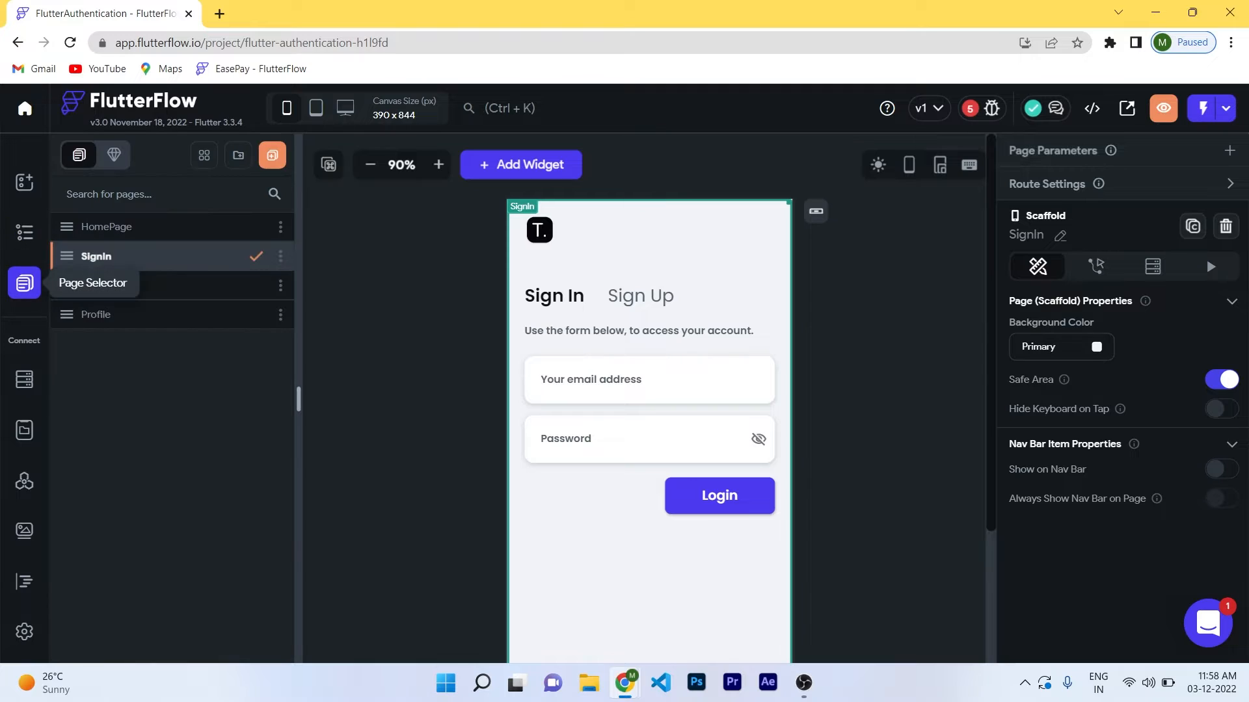
pyautogui.click(97, 284)
pyautogui.click(651, 573)
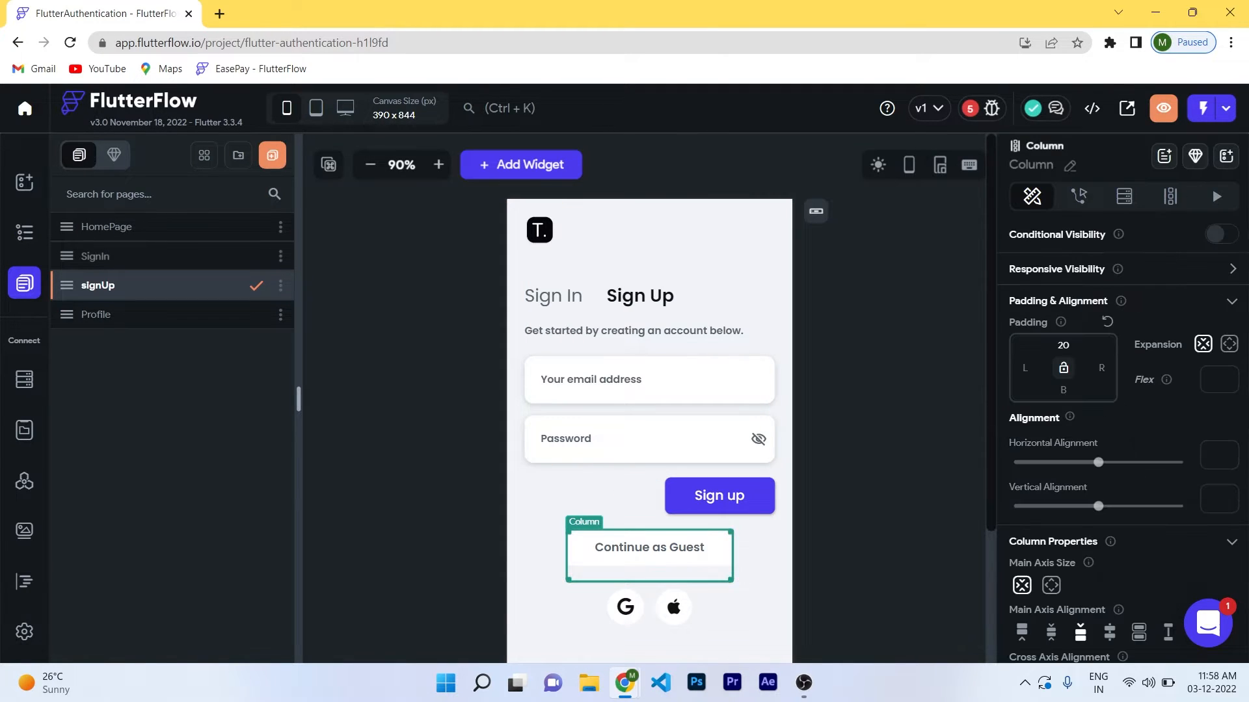
pyautogui.press('Delete')
pyautogui.click(674, 538)
pyautogui.click(709, 538)
pyautogui.press('Delete')
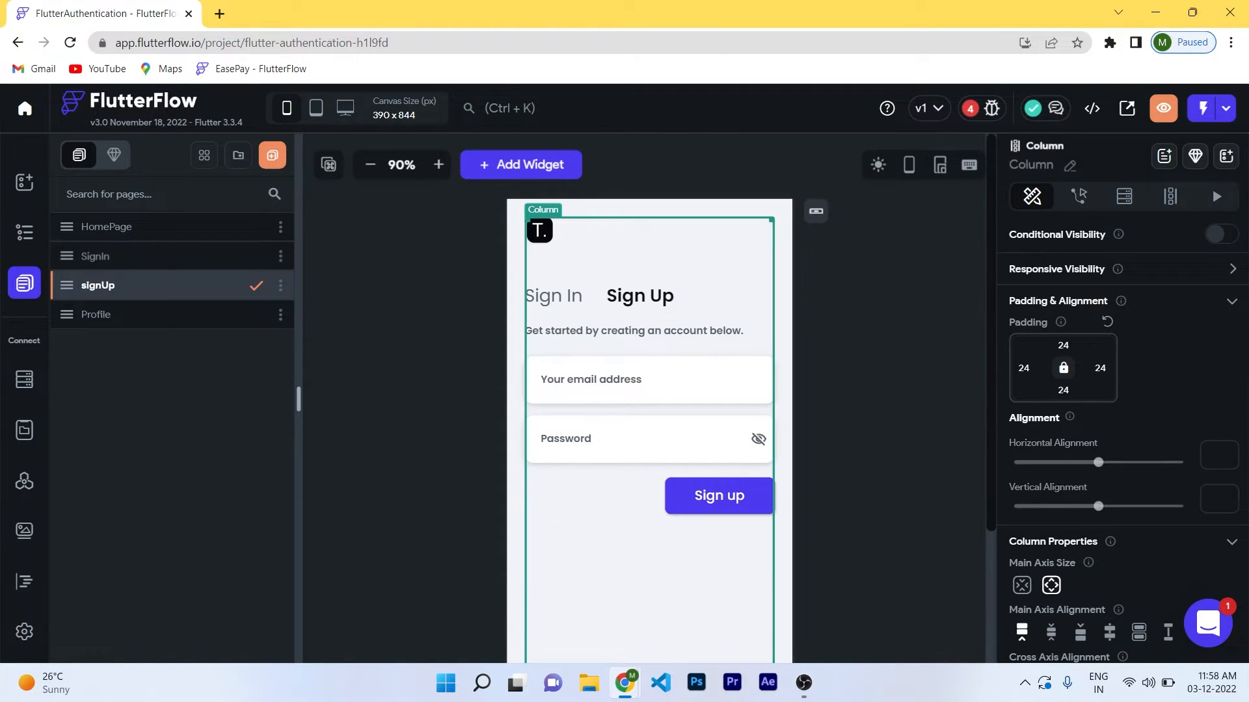
pyautogui.click(651, 380)
# Rename the signUp page's text fields to email and password.
pyautogui.hotkey('ctrl', 'a')
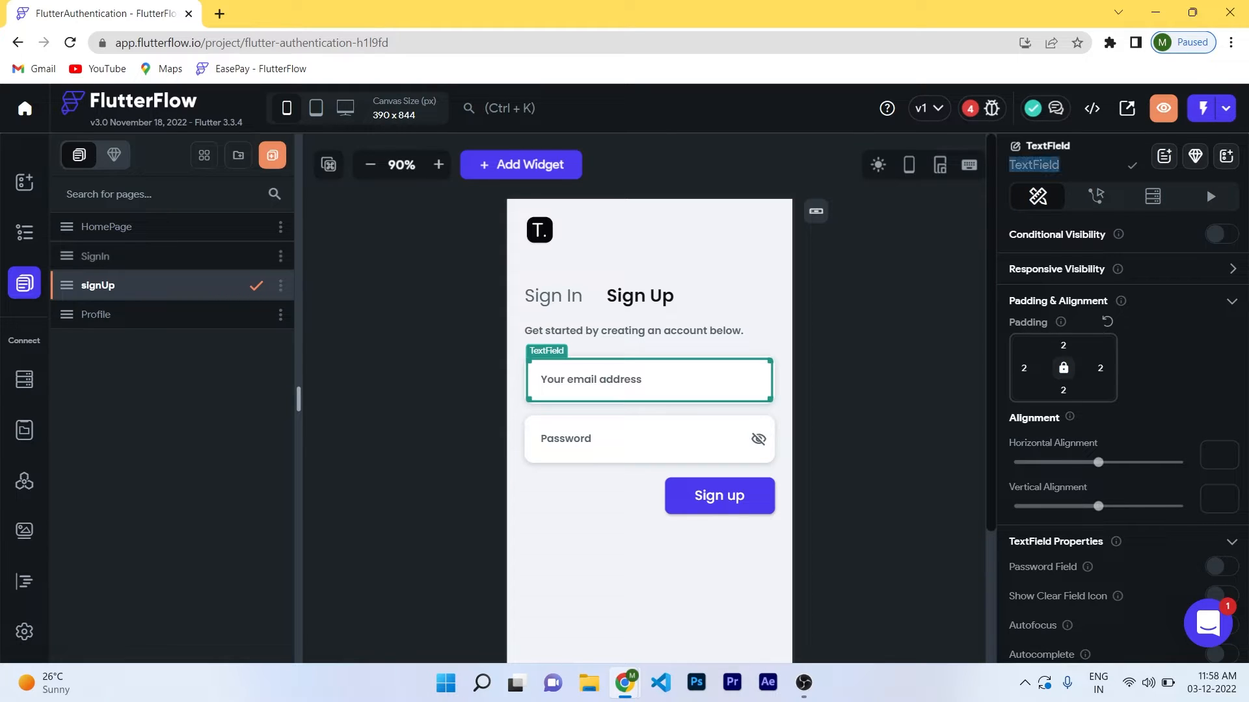
pyautogui.write('email')
pyautogui.press('Return')
pyautogui.click(650, 439)
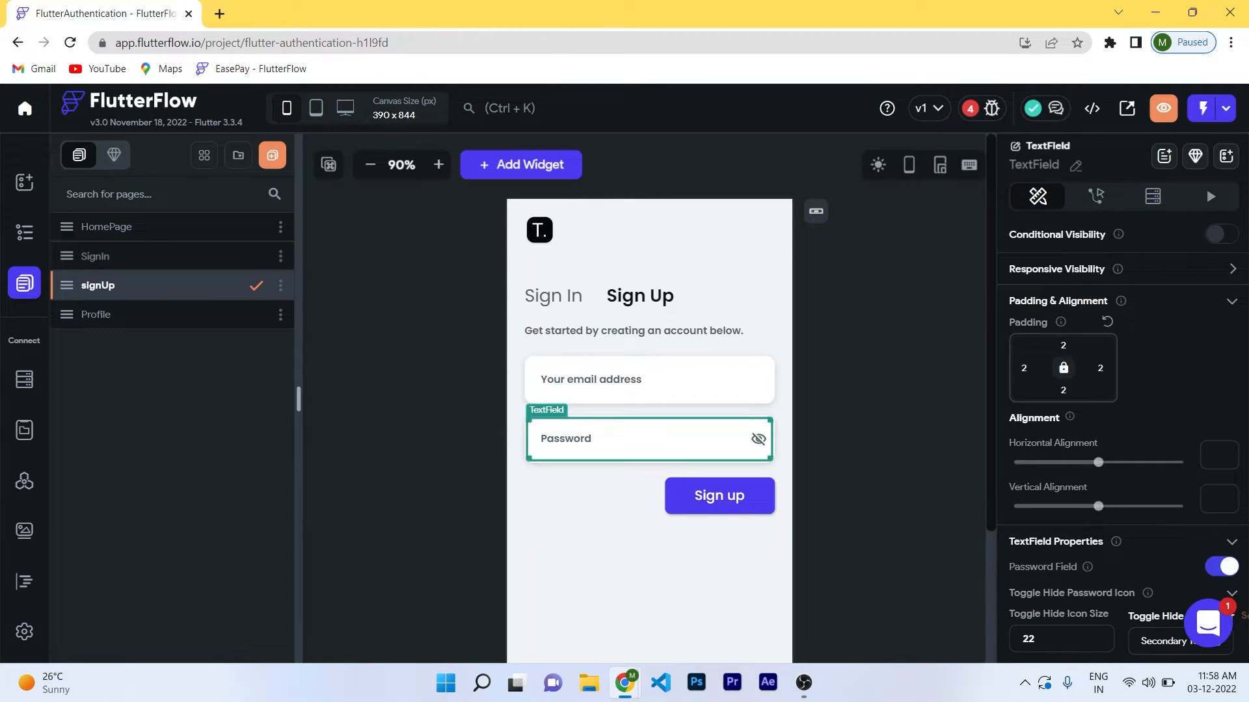
pyautogui.click(1075, 166)
pyautogui.hotkey('ctrl', 'a')
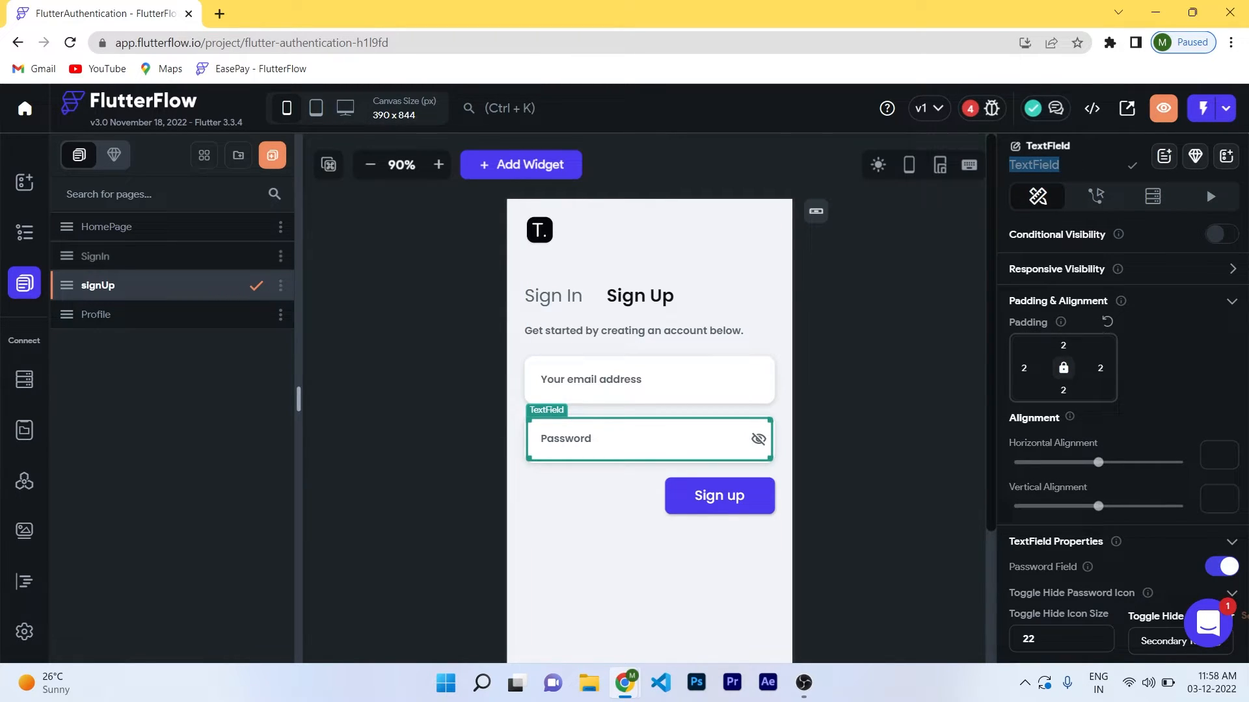
pyautogui.write('password')
pyautogui.press('Return')
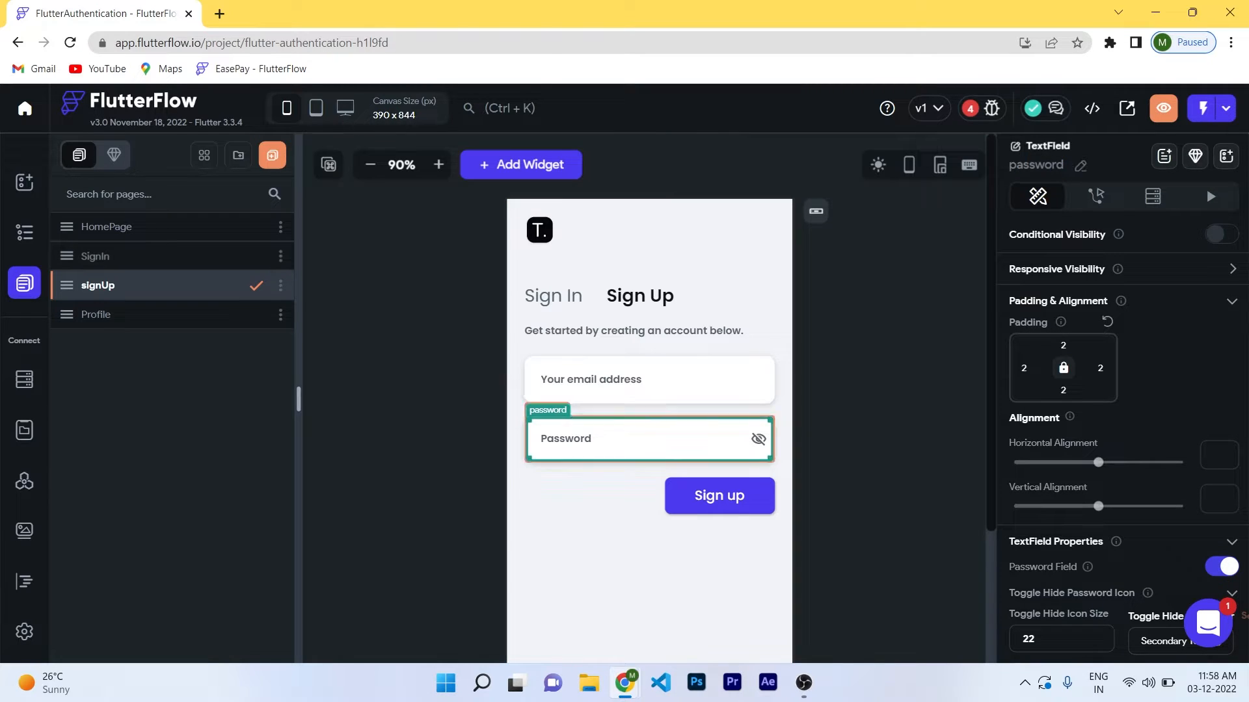
# Point the Sign In tab container's Navigate To action at the SignIn page.
pyautogui.click(553, 296)
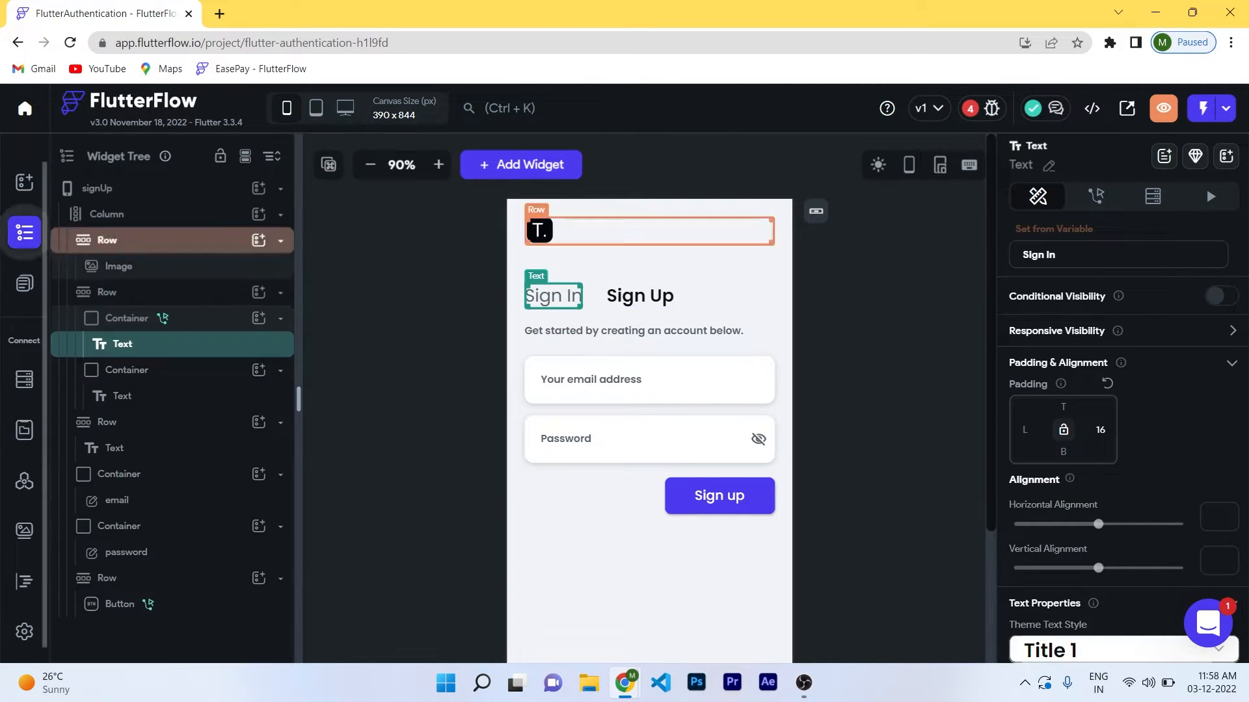
pyautogui.click(128, 318)
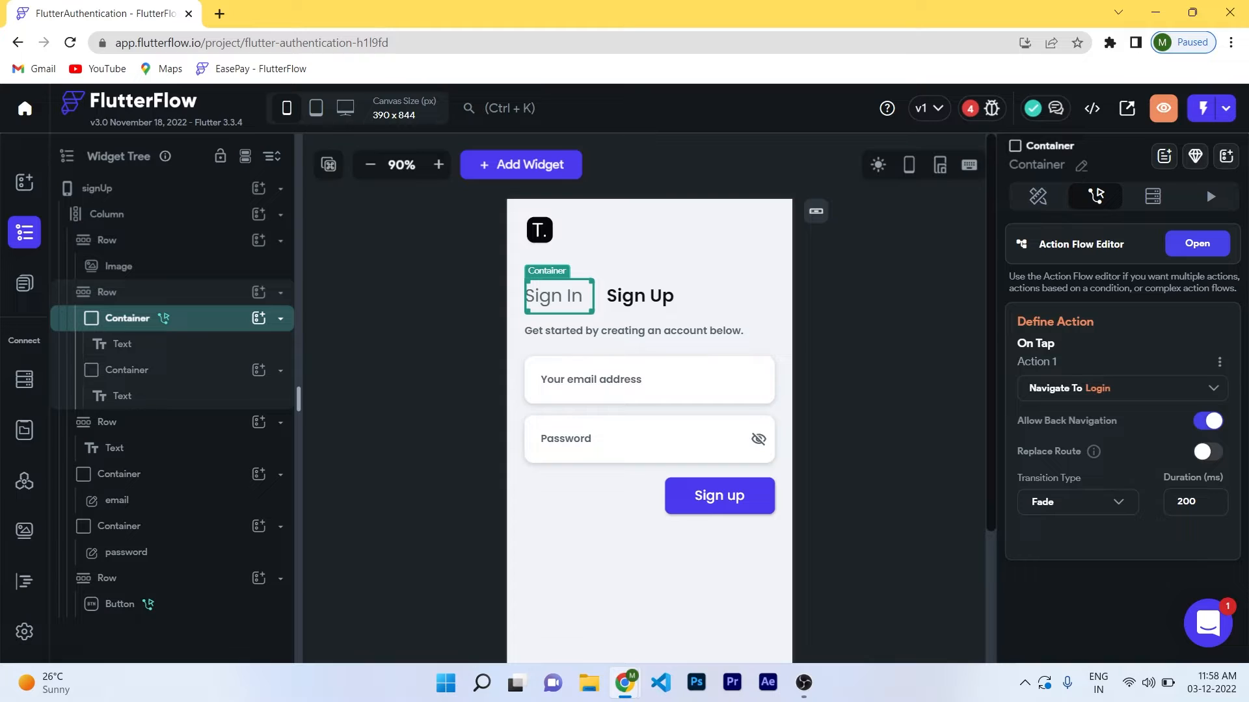
pyautogui.click(1187, 389)
pyautogui.scroll(-4, 1122, 403)
pyautogui.click(1106, 357)
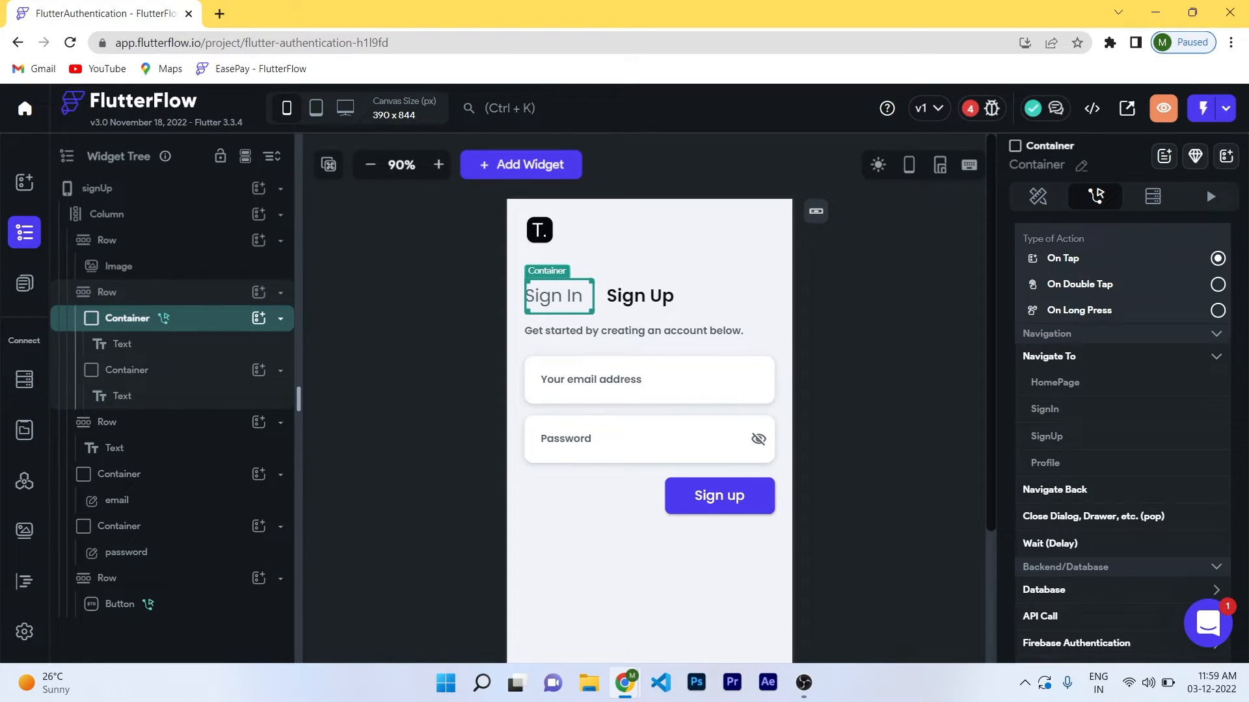
pyautogui.click(1069, 406)
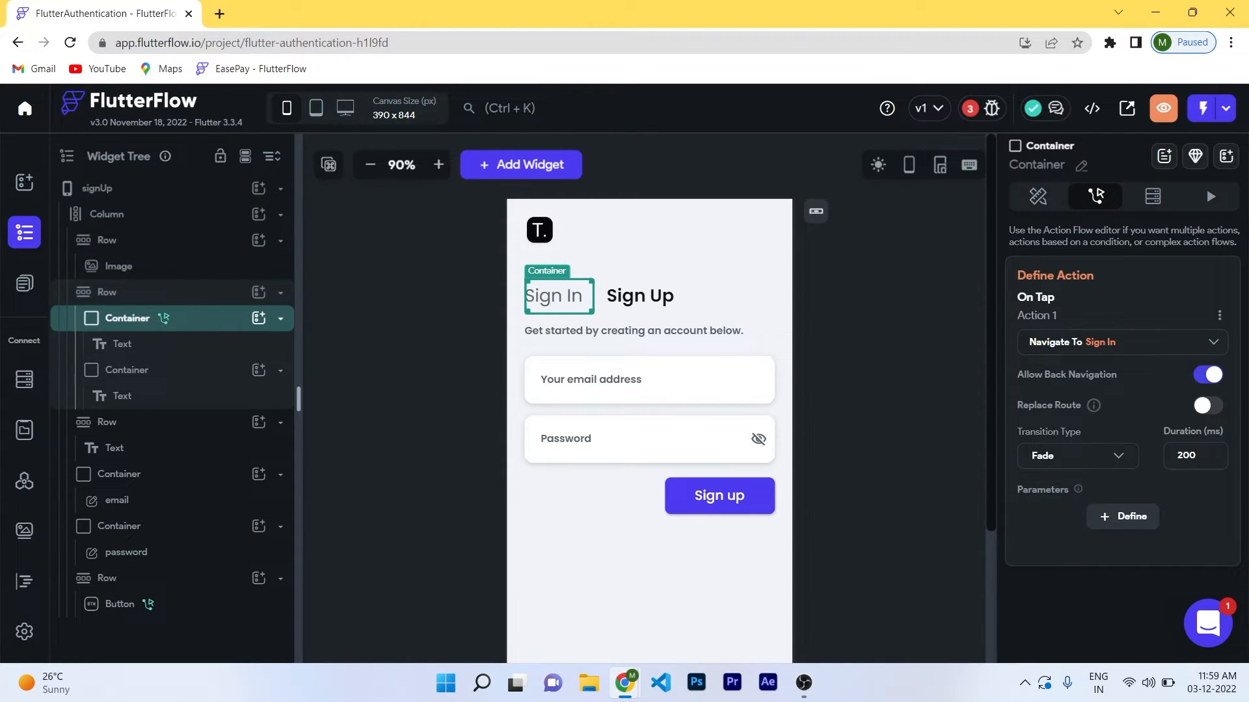
pyautogui.click(879, 404)
# Remove the Sign up button's existing tap action.
pyautogui.click(709, 550)
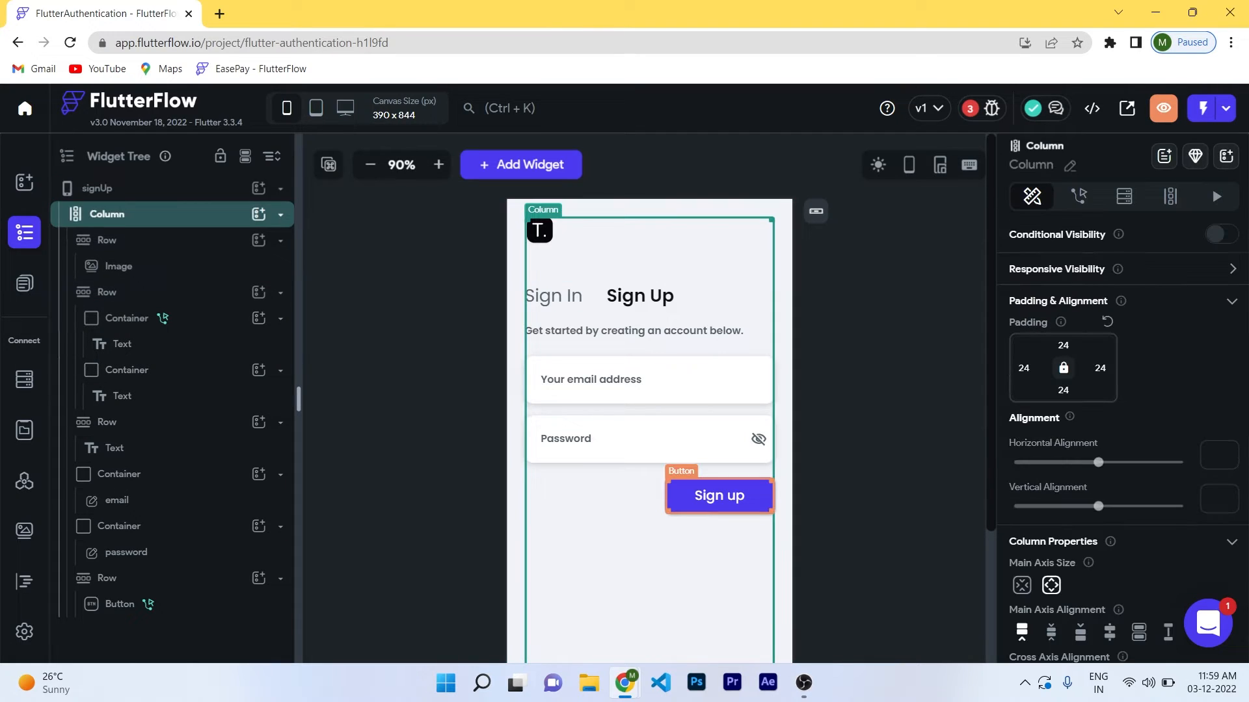
pyautogui.click(719, 496)
pyautogui.click(1095, 196)
pyautogui.click(1219, 362)
pyautogui.click(1164, 393)
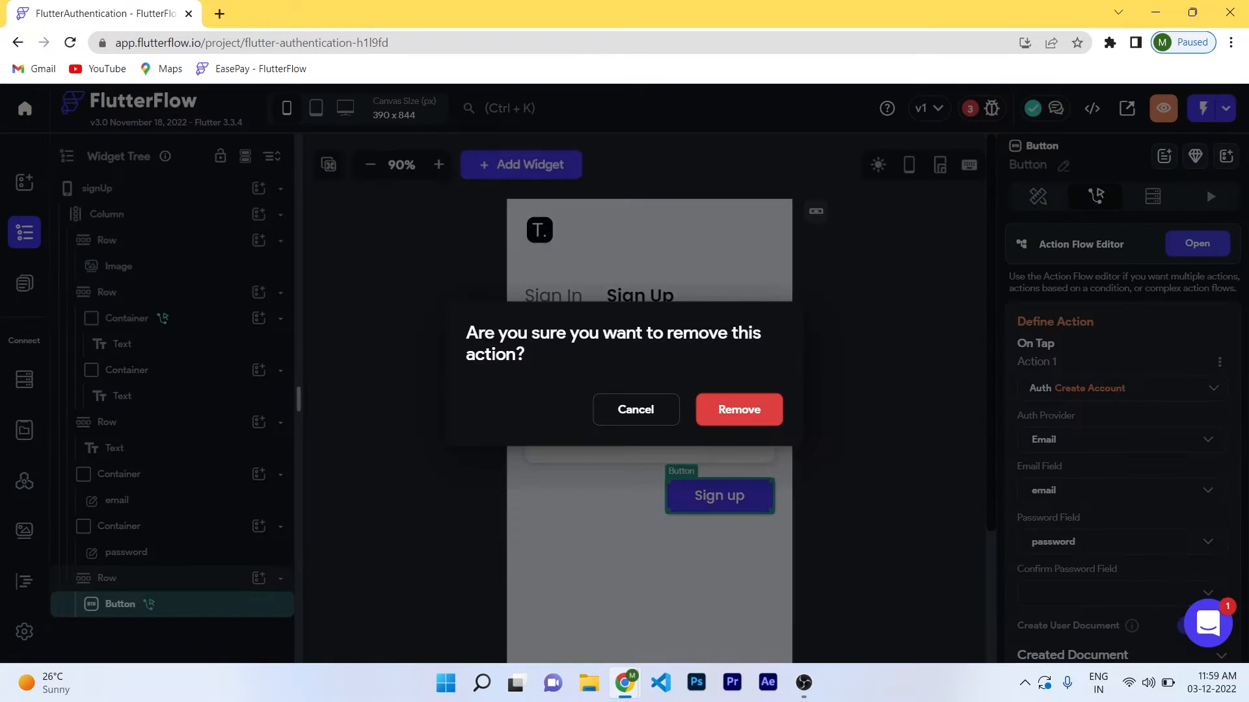
pyautogui.click(755, 411)
pyautogui.click(865, 423)
pyautogui.click(721, 496)
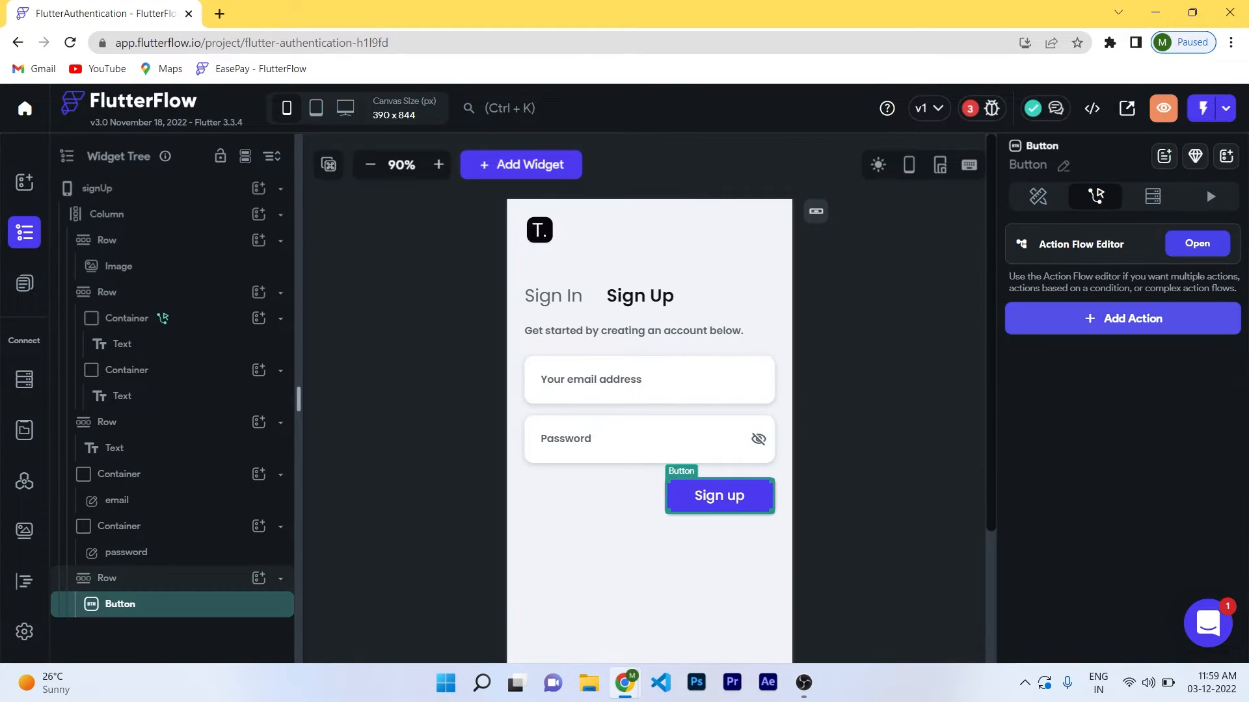
# Add a Firebase Authentication Create Account action with the Email provider to Sign up.
pyautogui.click(1123, 317)
pyautogui.write('authen')
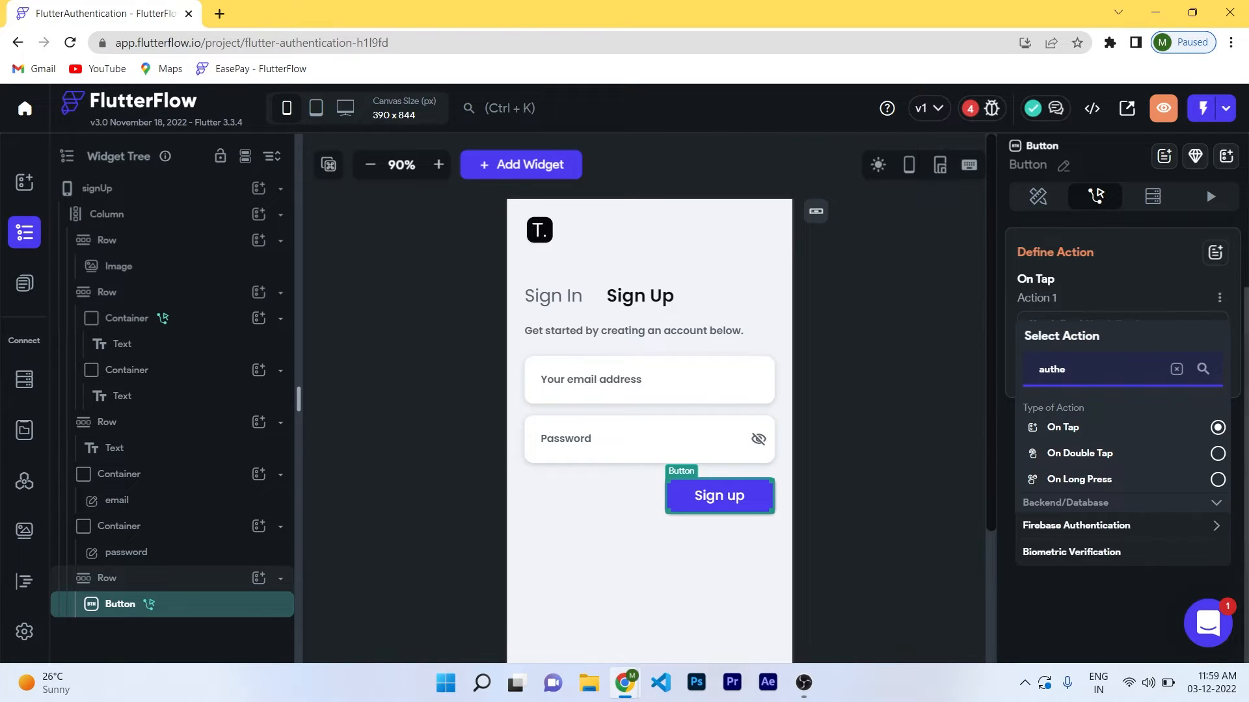
pyautogui.scroll(-4, 1122, 390)
pyautogui.click(1066, 365)
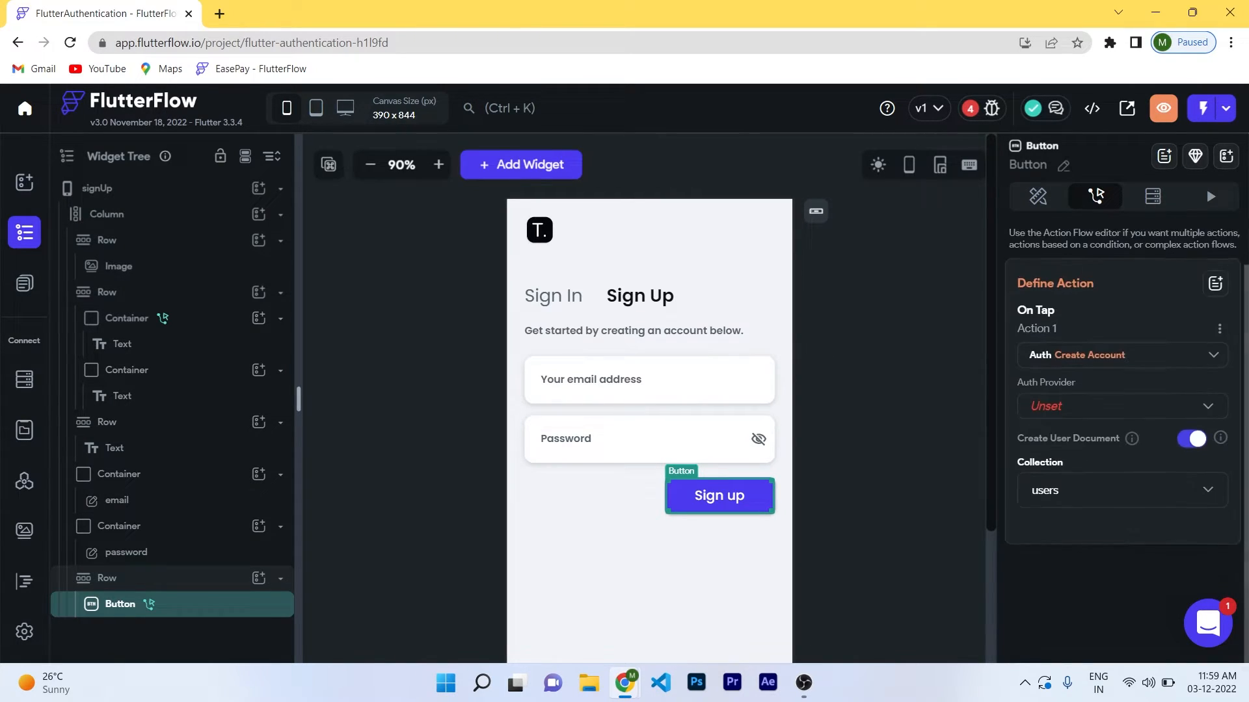
pyautogui.click(1122, 427)
pyautogui.click(1068, 428)
# Link the email and password fields and keep users as the user document collection.
pyautogui.scroll(-3, 1121, 423)
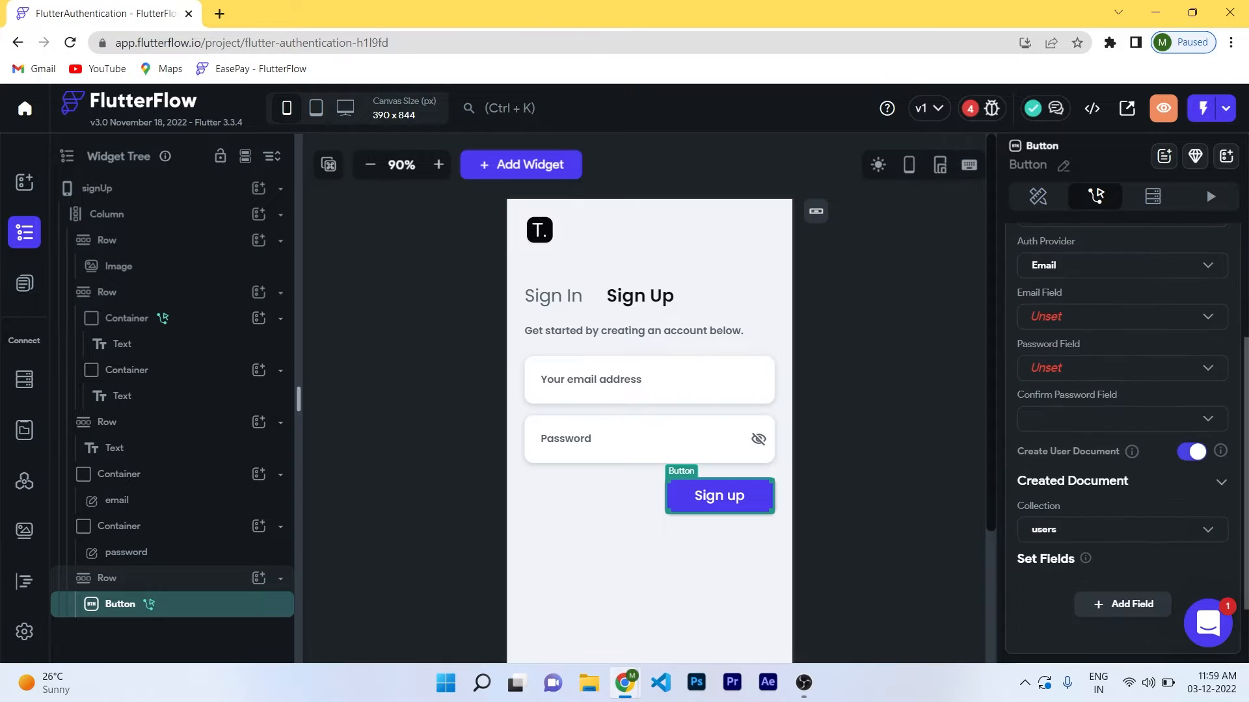
pyautogui.click(1122, 315)
pyautogui.click(1125, 317)
pyautogui.click(1122, 367)
pyautogui.click(1122, 364)
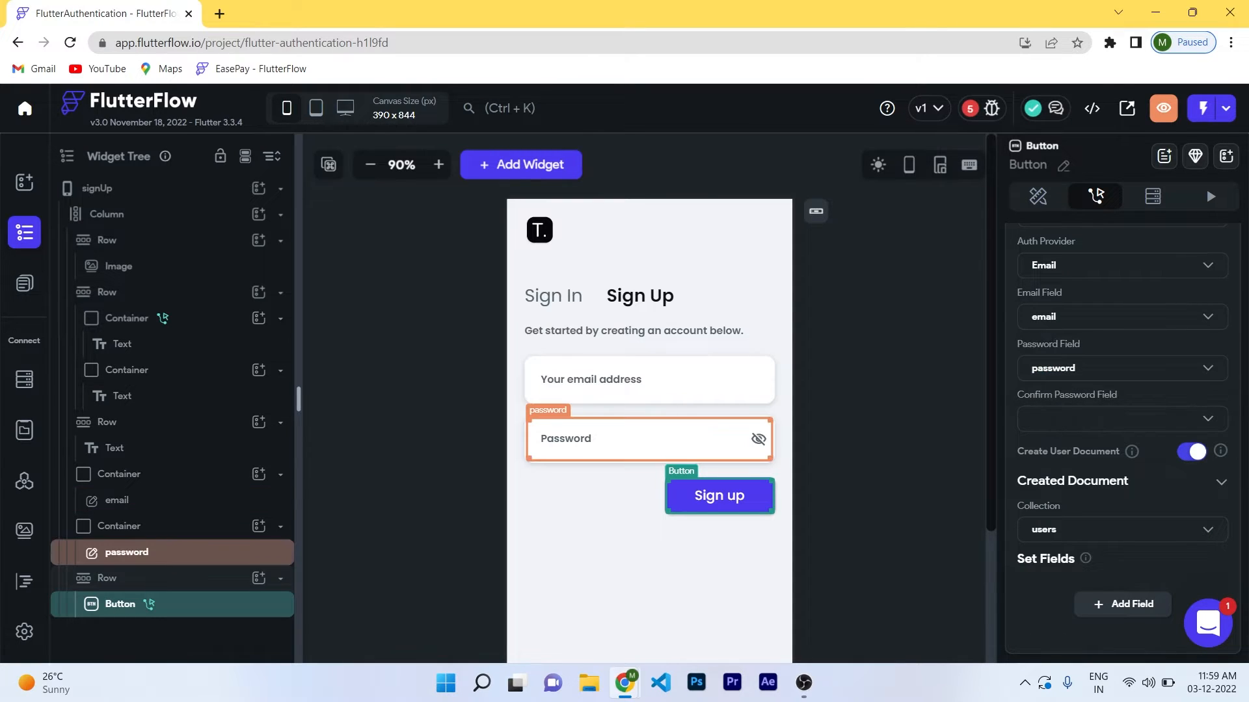
pyautogui.scroll(-2, 1121, 423)
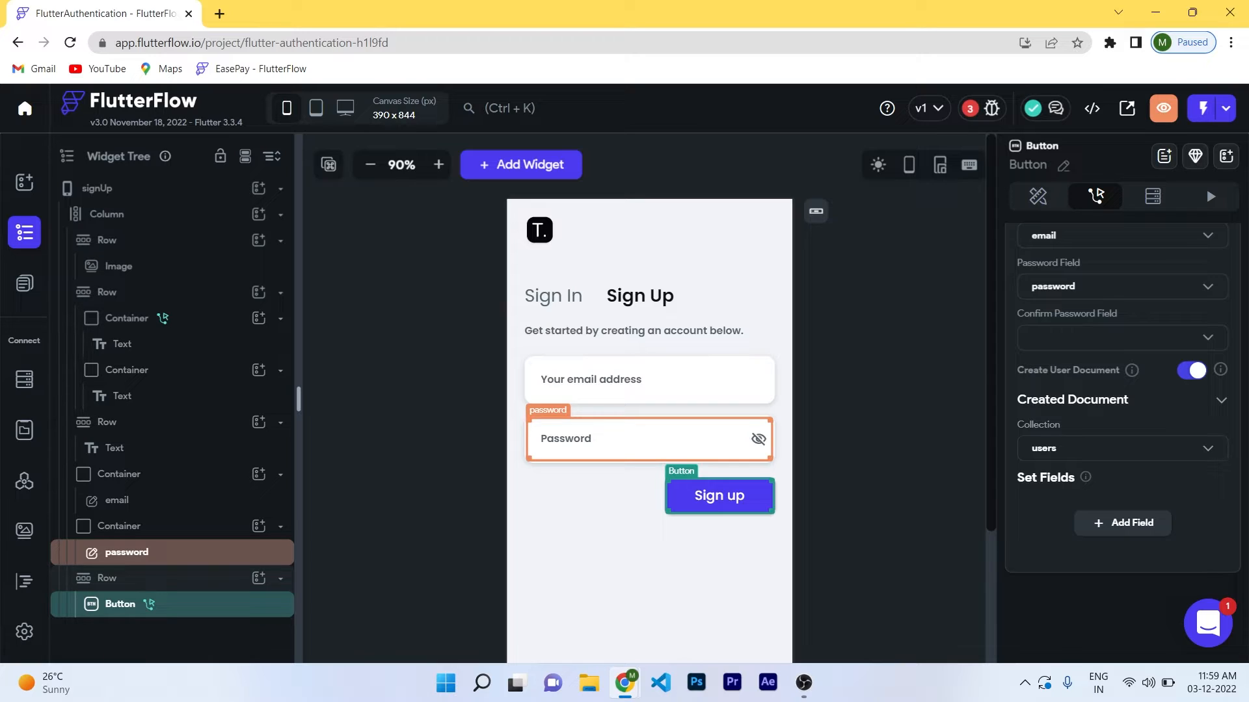
pyautogui.click(1090, 449)
pyautogui.click(1089, 449)
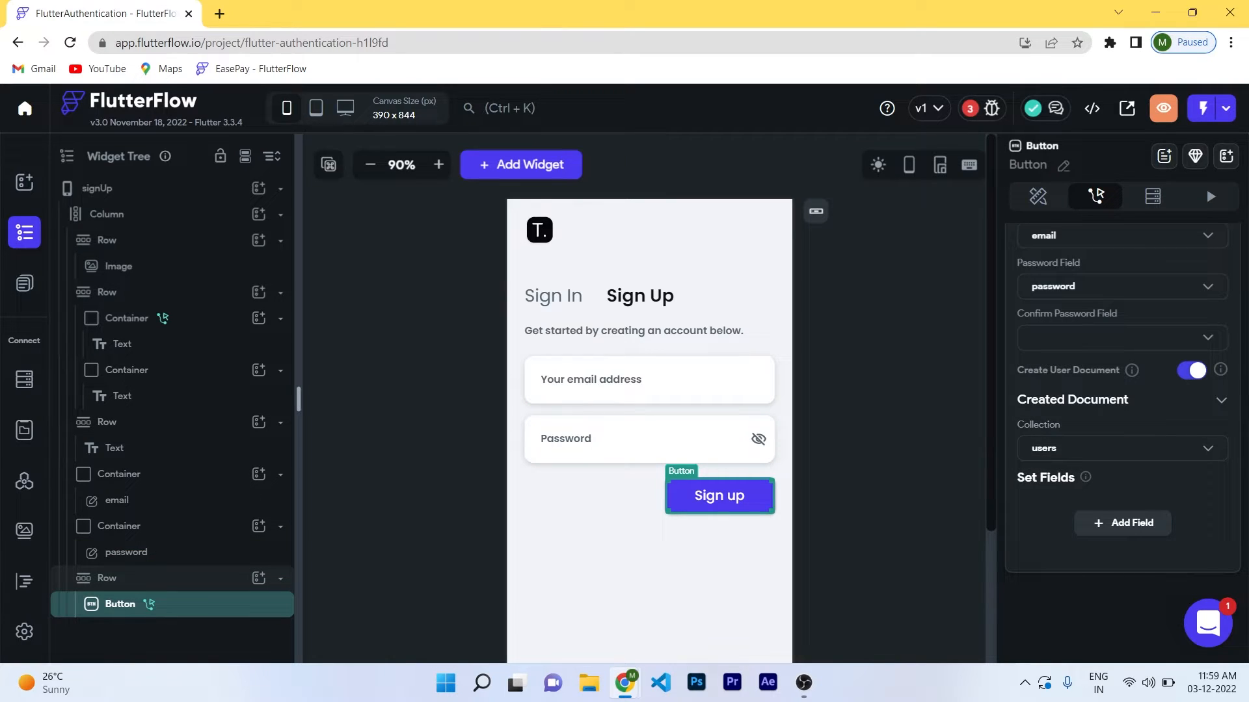
pyautogui.click(98, 188)
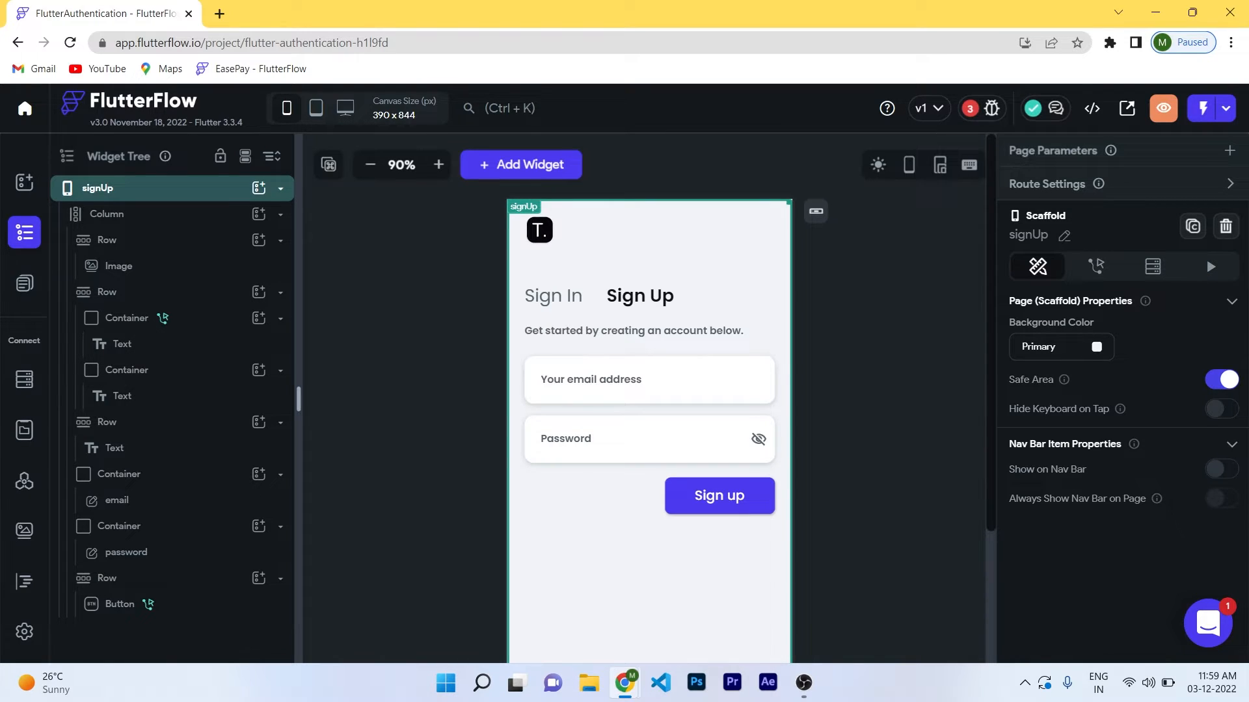
# On the Profile page, bind the username text to Display Name and the address text to the user's Email.
pyautogui.click(24, 284)
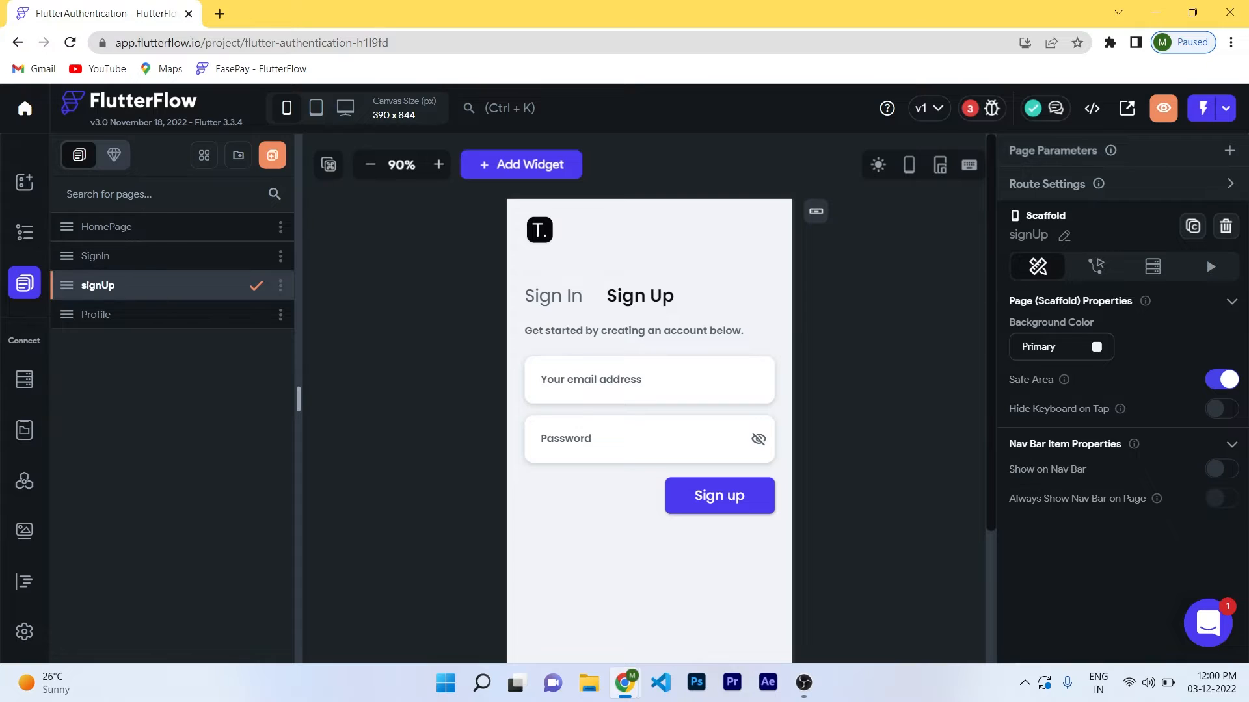
pyautogui.click(96, 314)
pyautogui.click(637, 264)
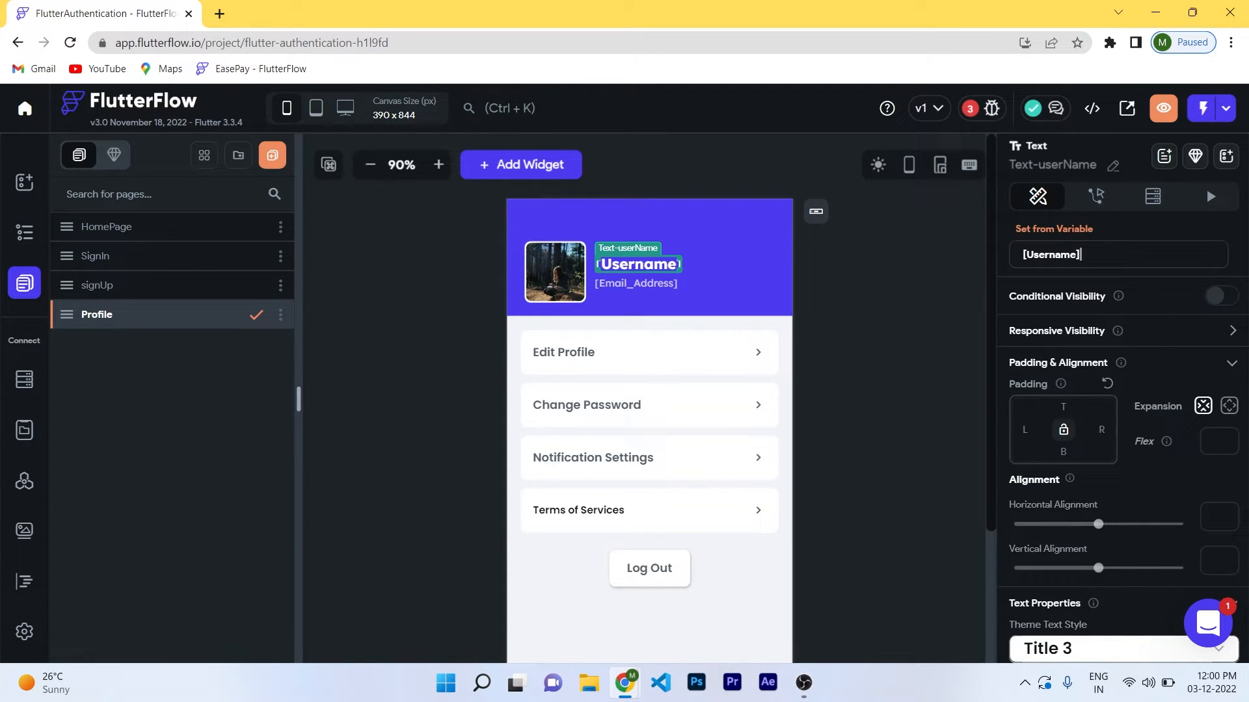
pyautogui.click(1081, 254)
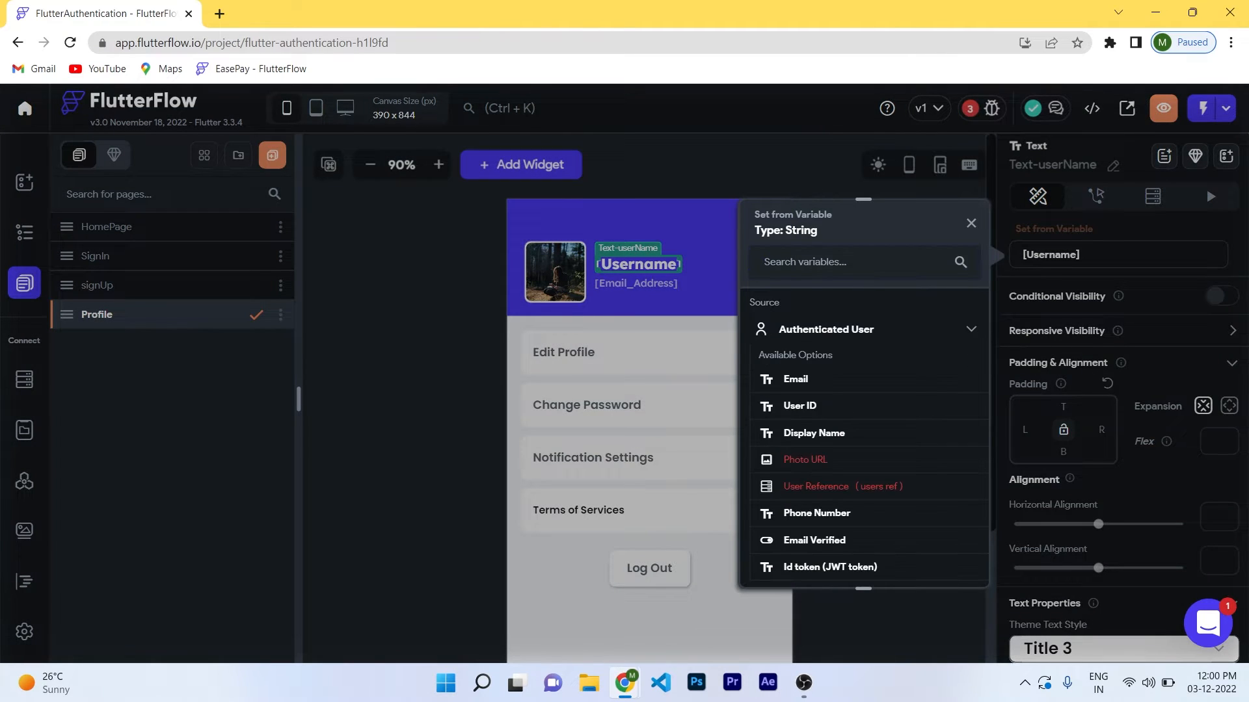
pyautogui.click(814, 432)
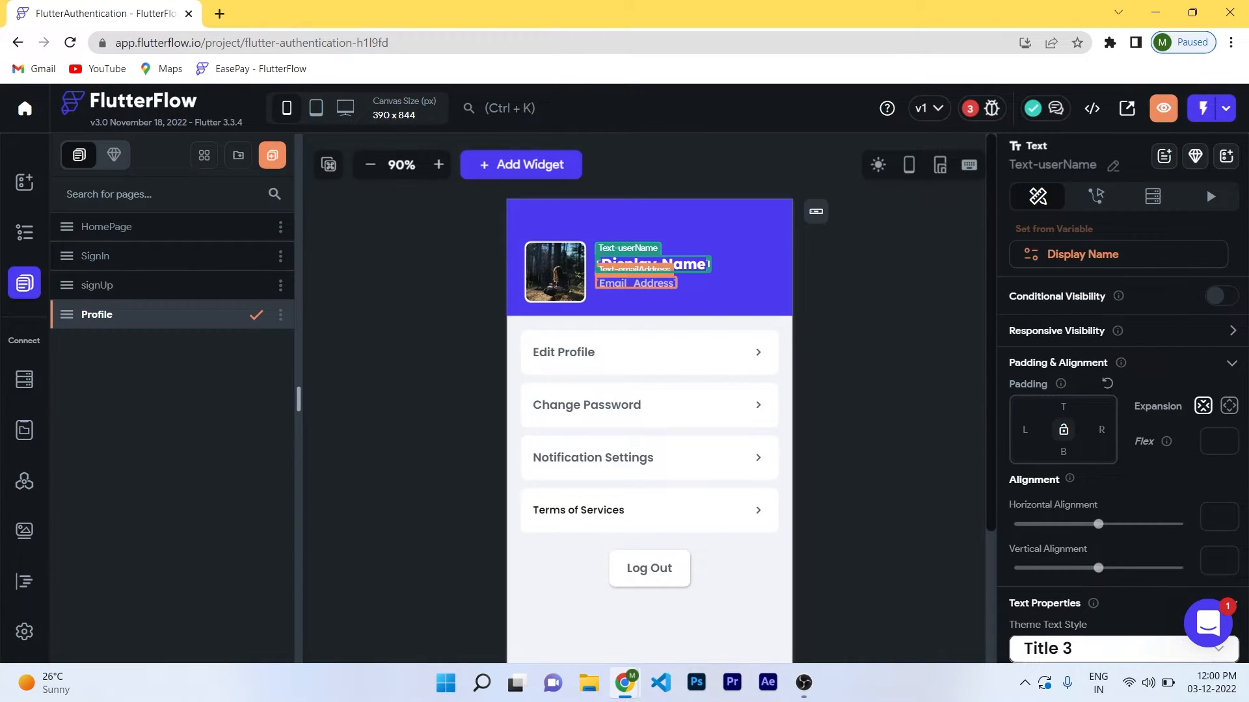
pyautogui.click(636, 283)
pyautogui.click(1081, 255)
pyautogui.click(828, 326)
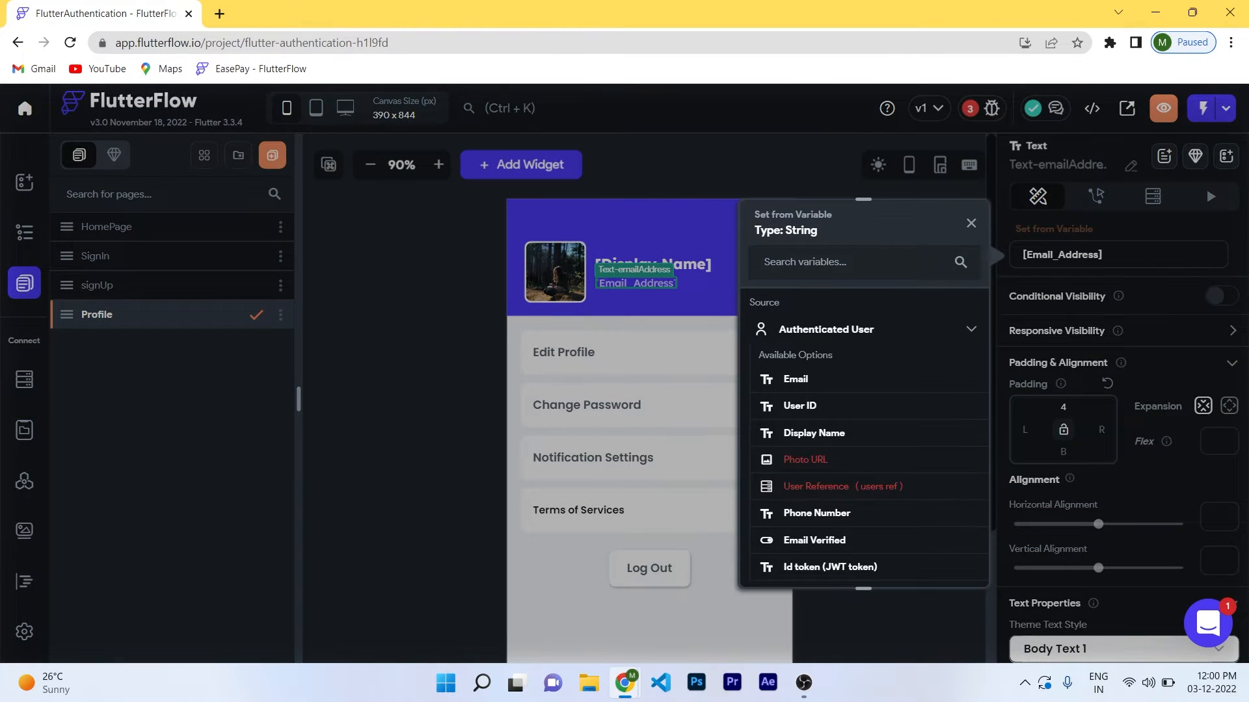
pyautogui.click(796, 376)
# Give the Log Out button a Firebase Authentication Log Out action.
pyautogui.click(649, 568)
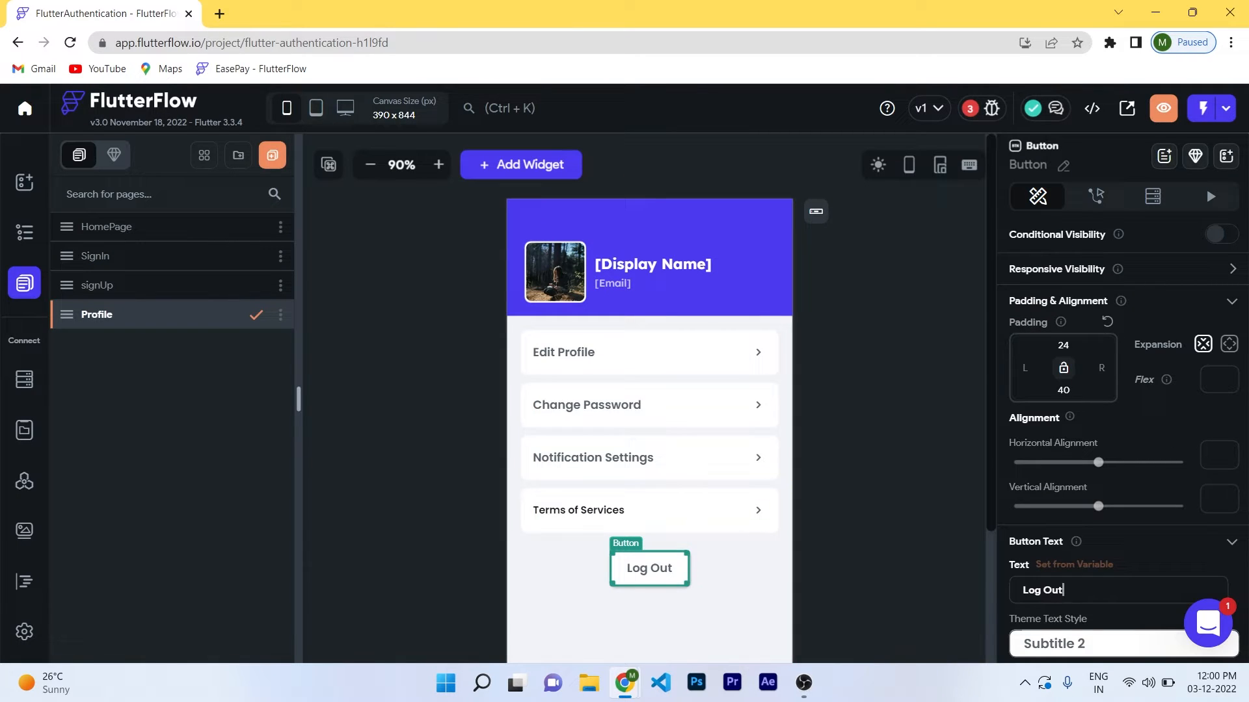
pyautogui.click(1096, 196)
pyautogui.click(1117, 318)
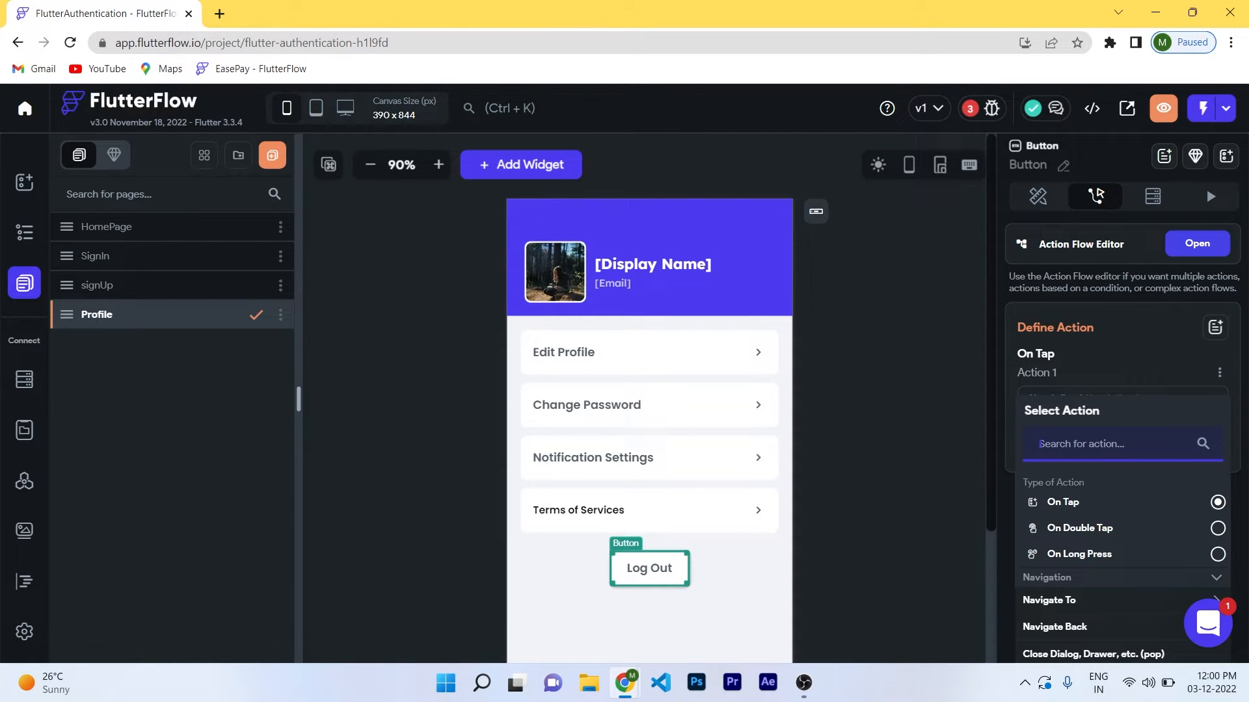
pyautogui.write('authen')
pyautogui.scroll(-2, 1077, 524)
pyautogui.click(1077, 524)
pyautogui.scroll(-3, 1077, 524)
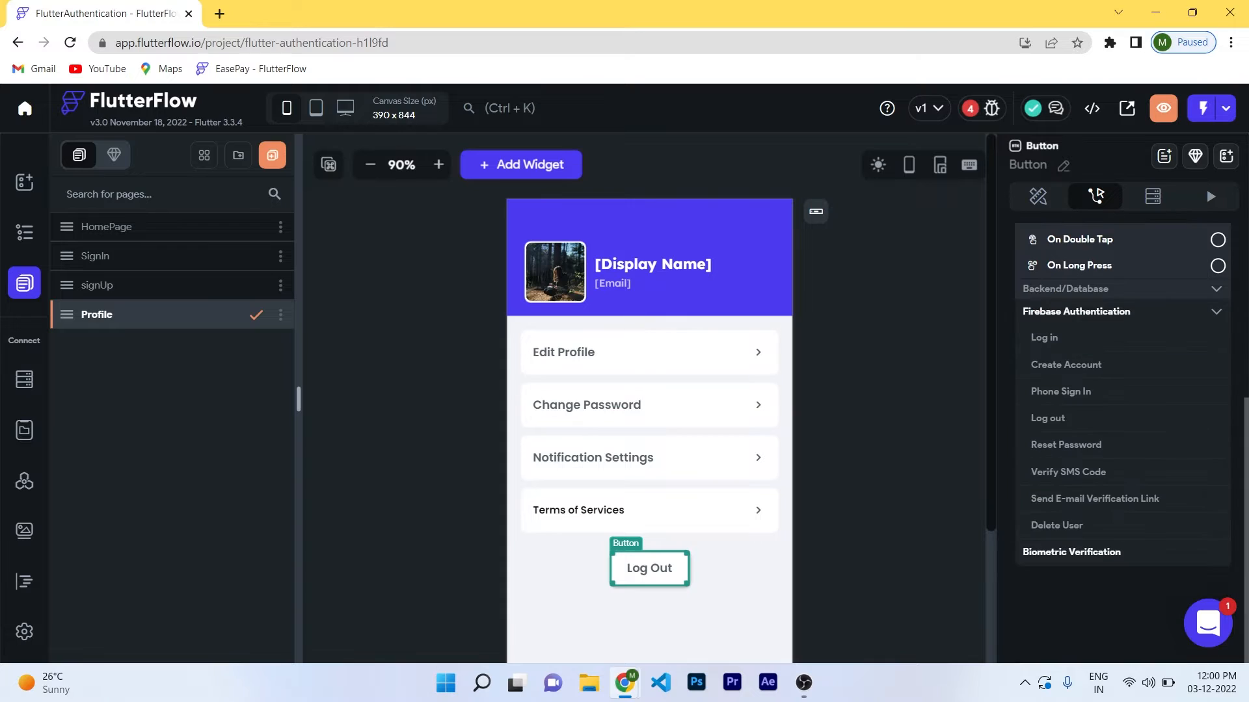
pyautogui.click(1048, 418)
pyautogui.click(891, 390)
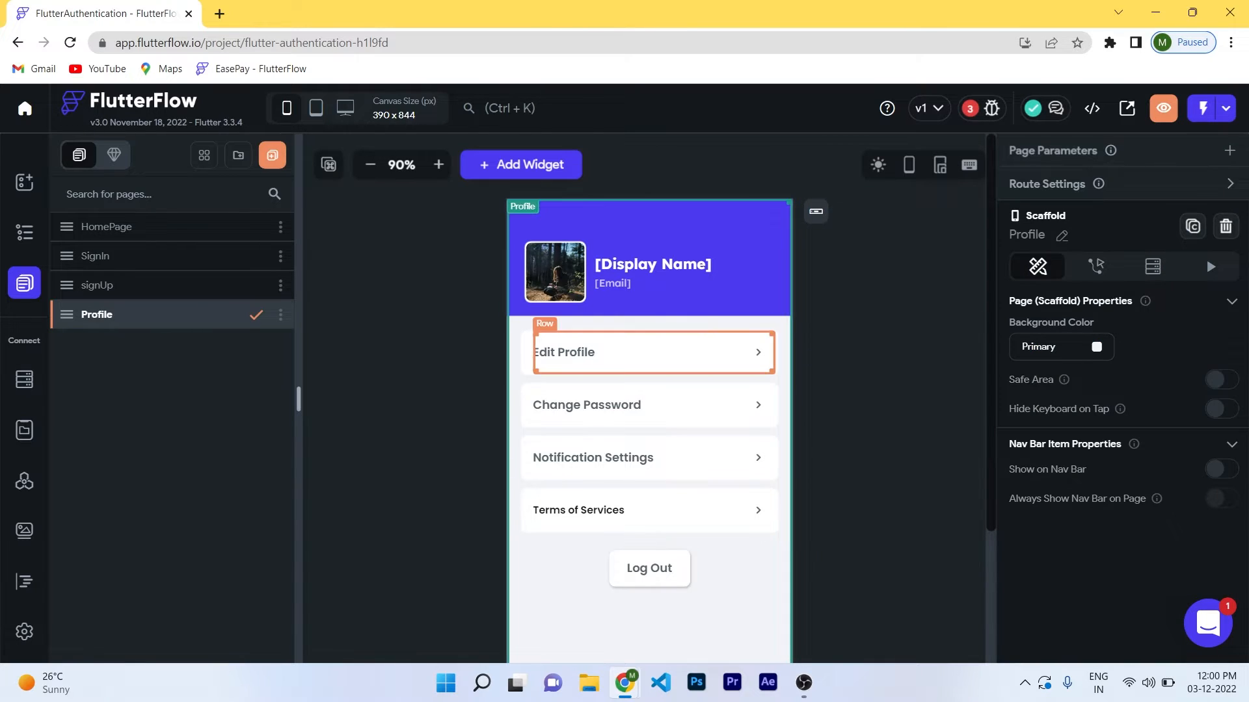
# Work through the listed errors: the Sign In and Sign Up password fields and the grayText colour.
pyautogui.click(982, 109)
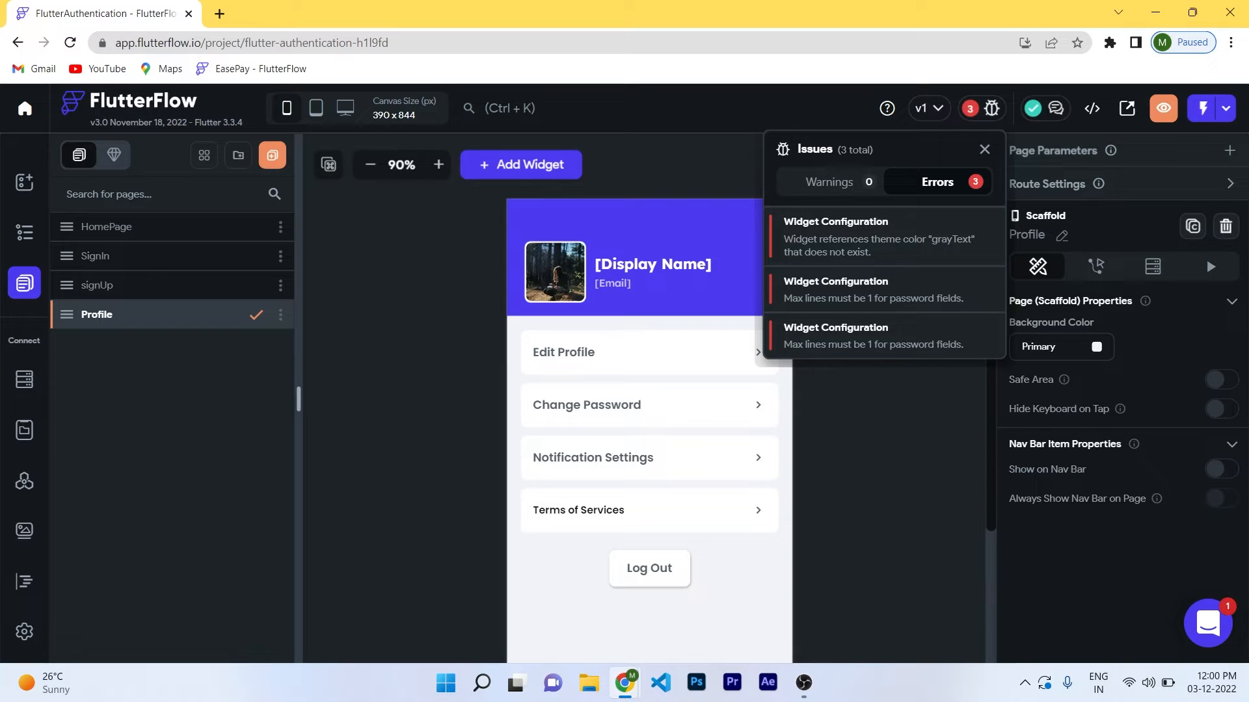
pyautogui.click(873, 290)
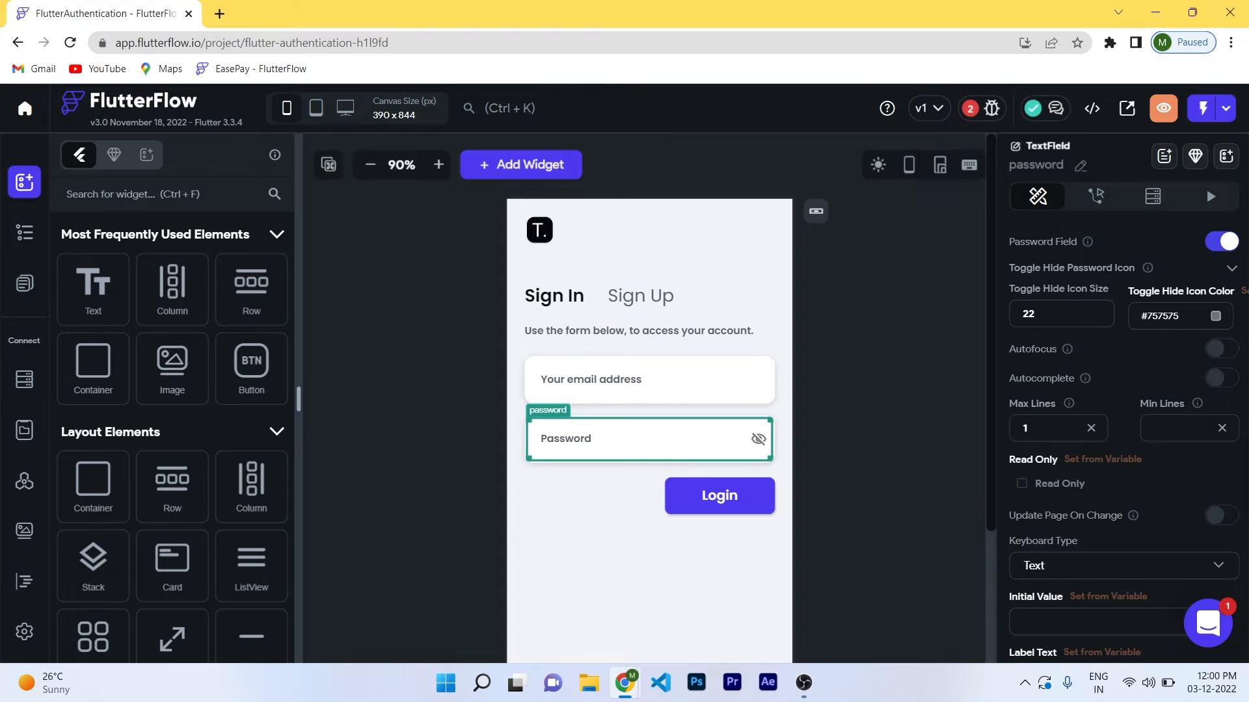
pyautogui.click(982, 108)
pyautogui.click(873, 290)
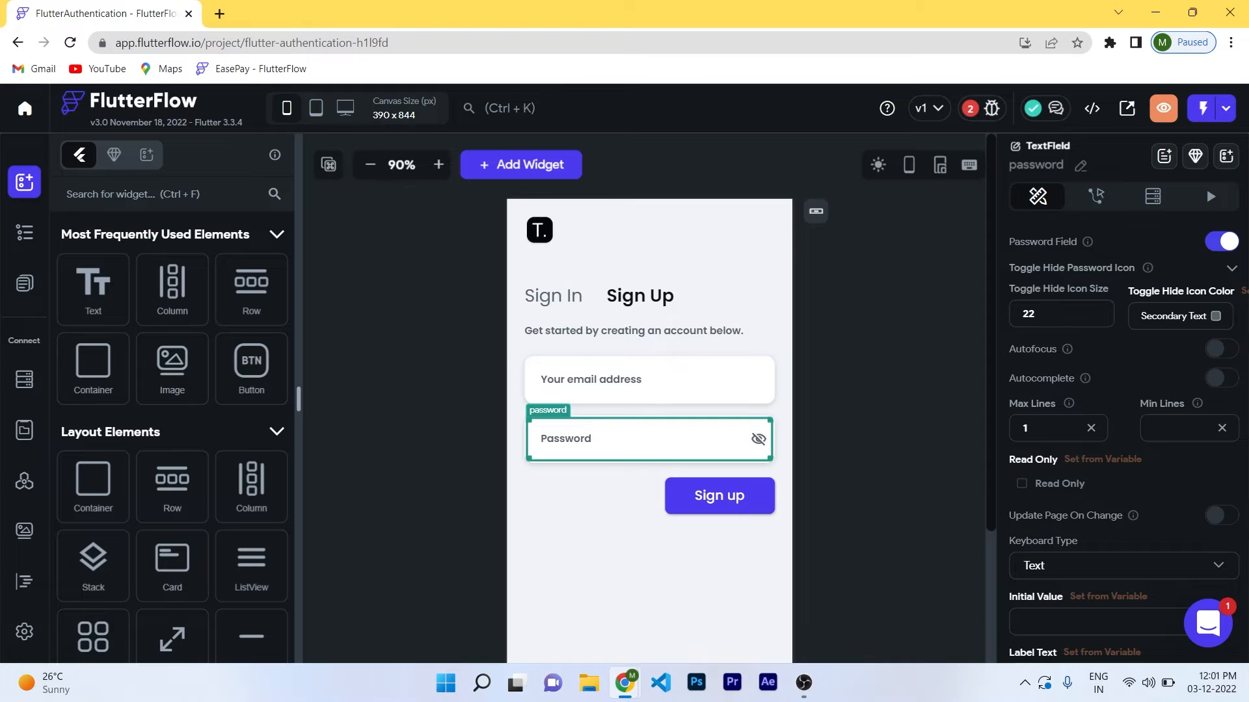
pyautogui.click(891, 416)
pyautogui.click(982, 108)
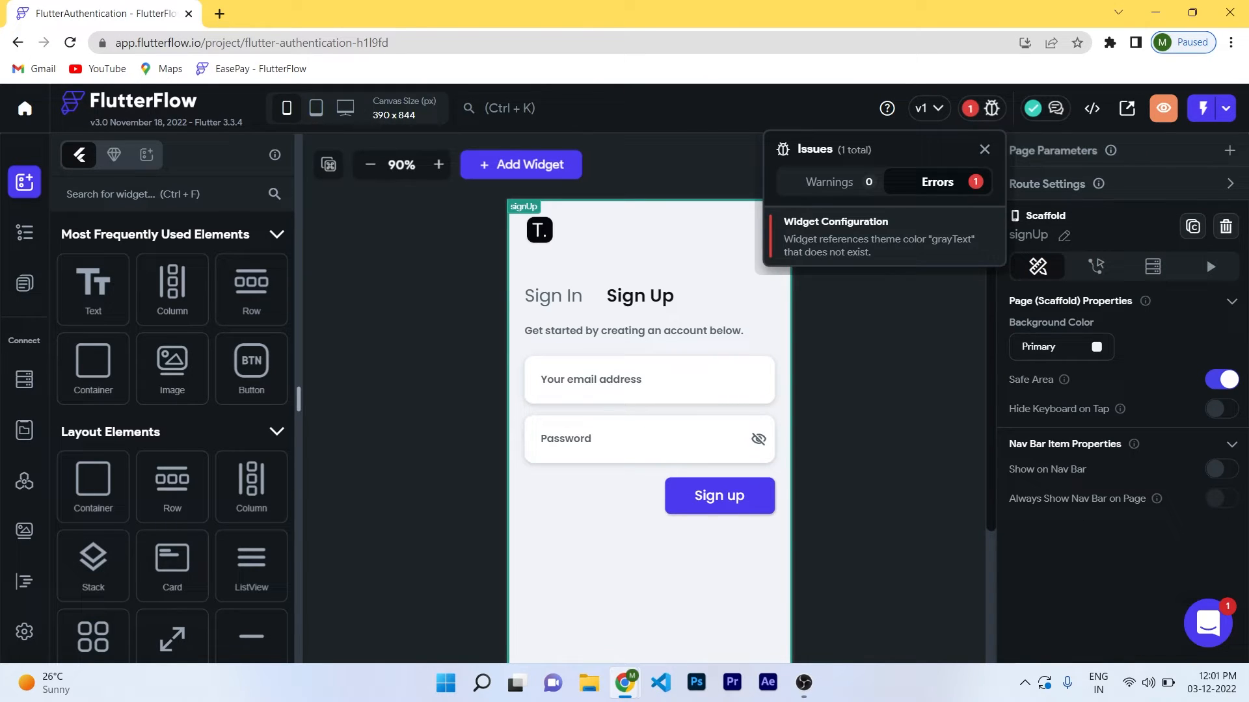
pyautogui.click(878, 237)
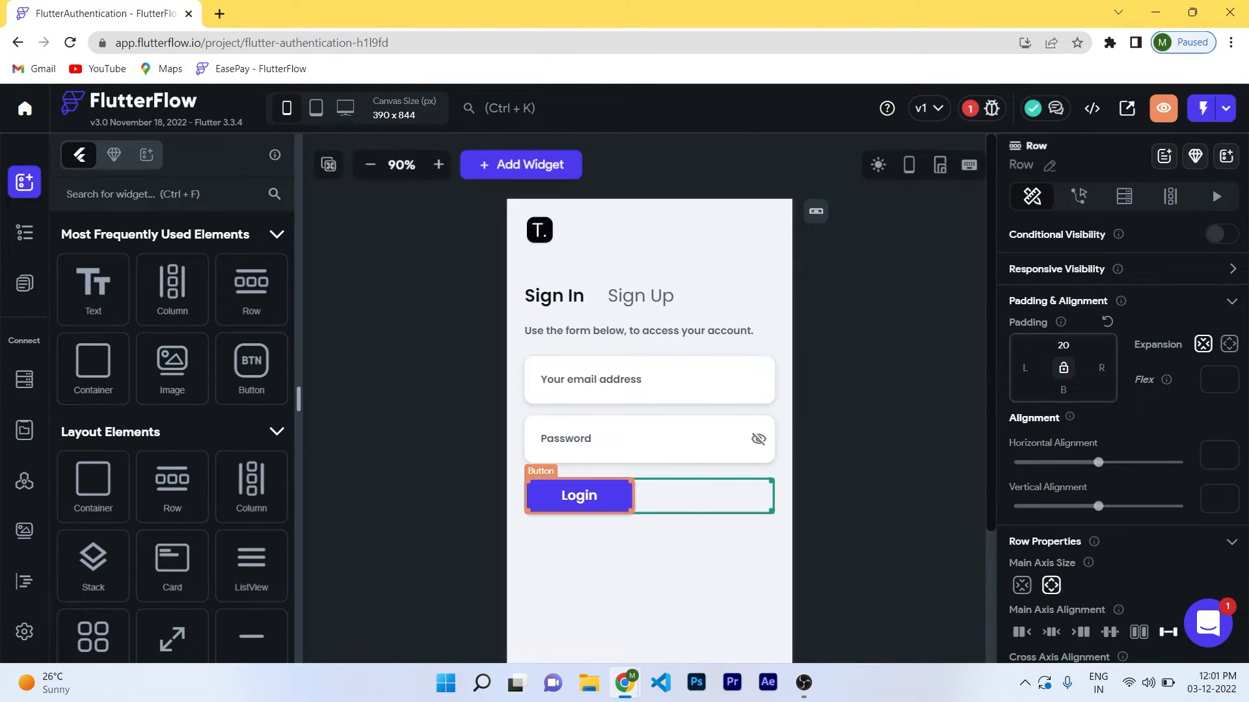
# Set the Login row's Main Axis Alignment to End so the button sits right.
pyautogui.scroll(-3, 1119, 423)
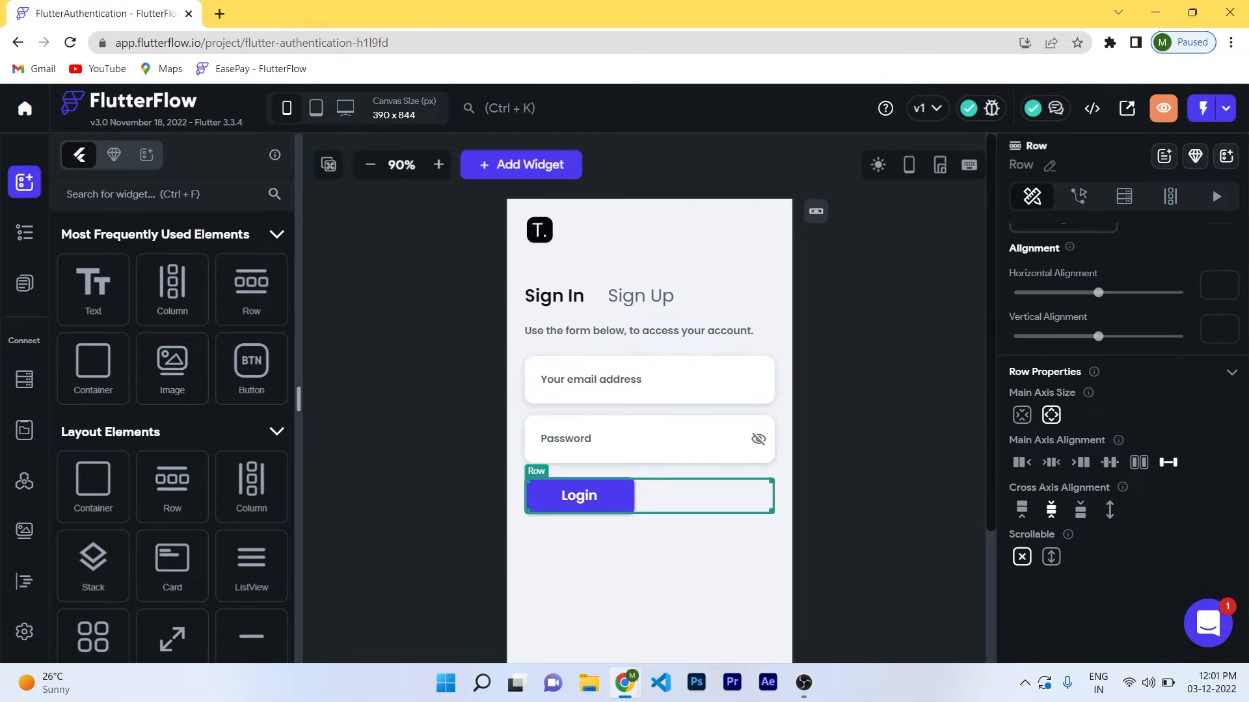
pyautogui.click(1022, 462)
pyautogui.click(1080, 463)
pyautogui.click(888, 488)
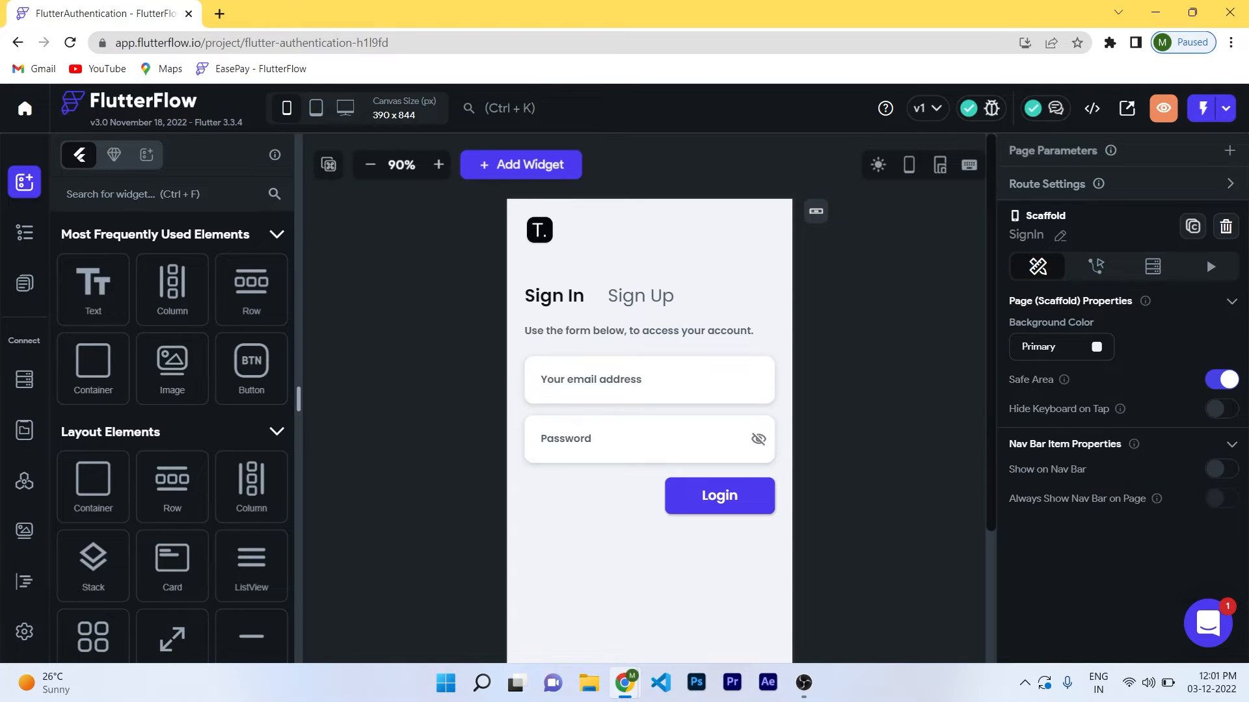
# Launch the app in Test Mode and shrink the phone preview to 67%.
pyautogui.click(1202, 108)
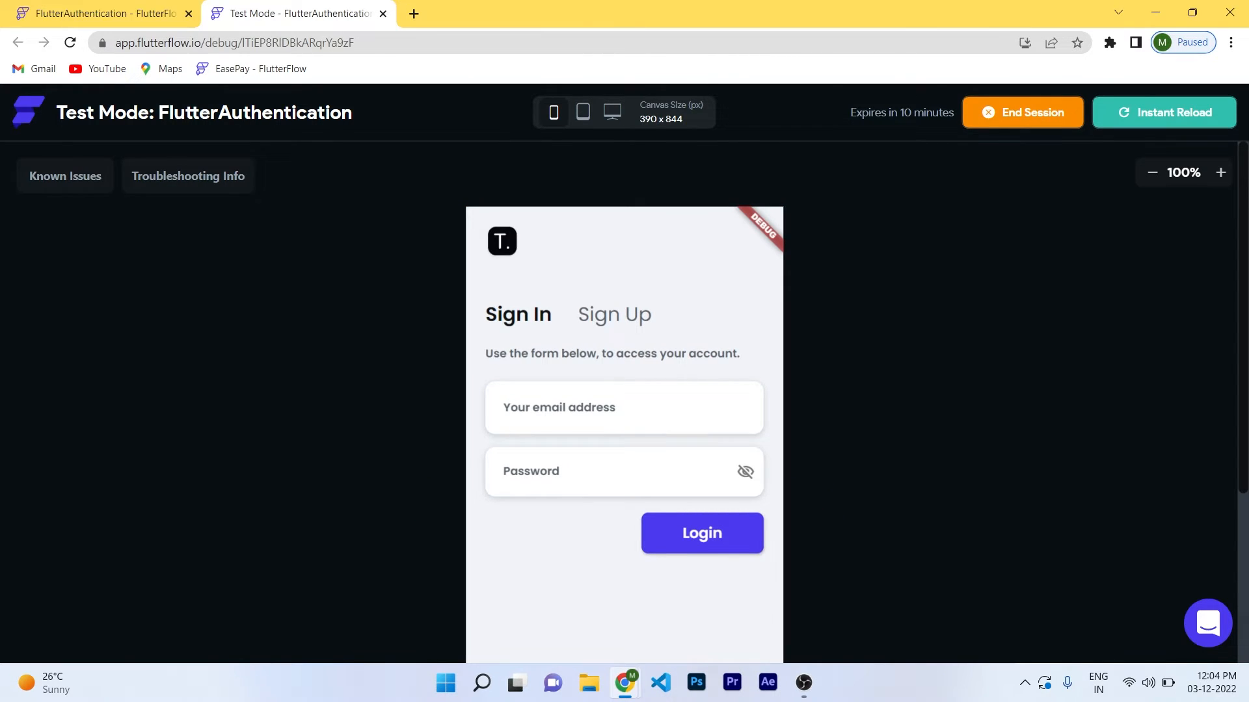
pyautogui.click(1151, 173)
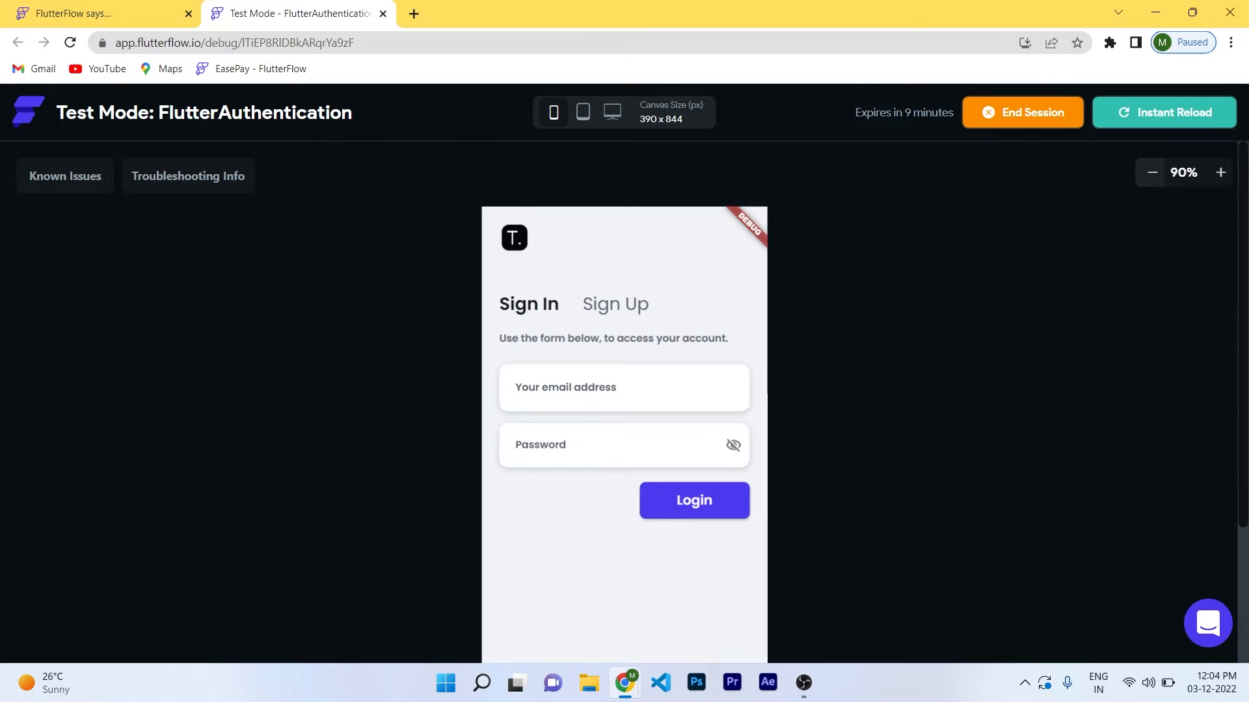
pyautogui.click(1151, 173)
pyautogui.click(1151, 173)
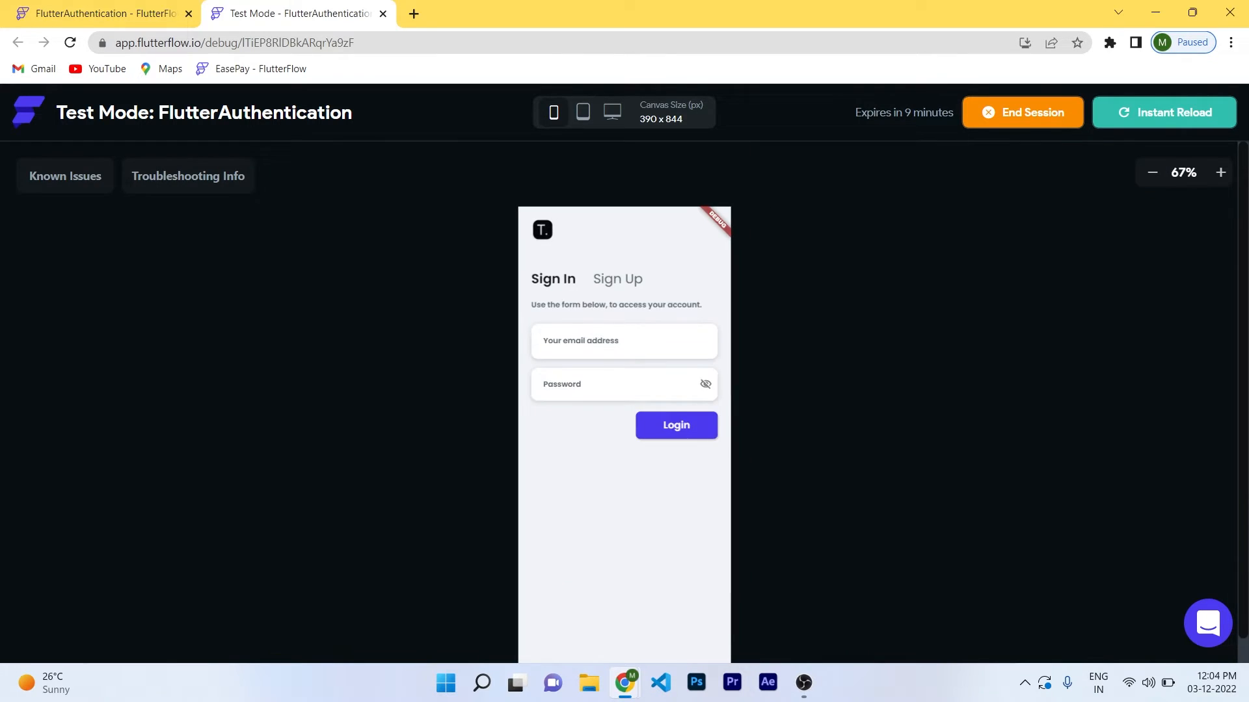
# Sign up a new account with a test email and password.
pyautogui.click(617, 253)
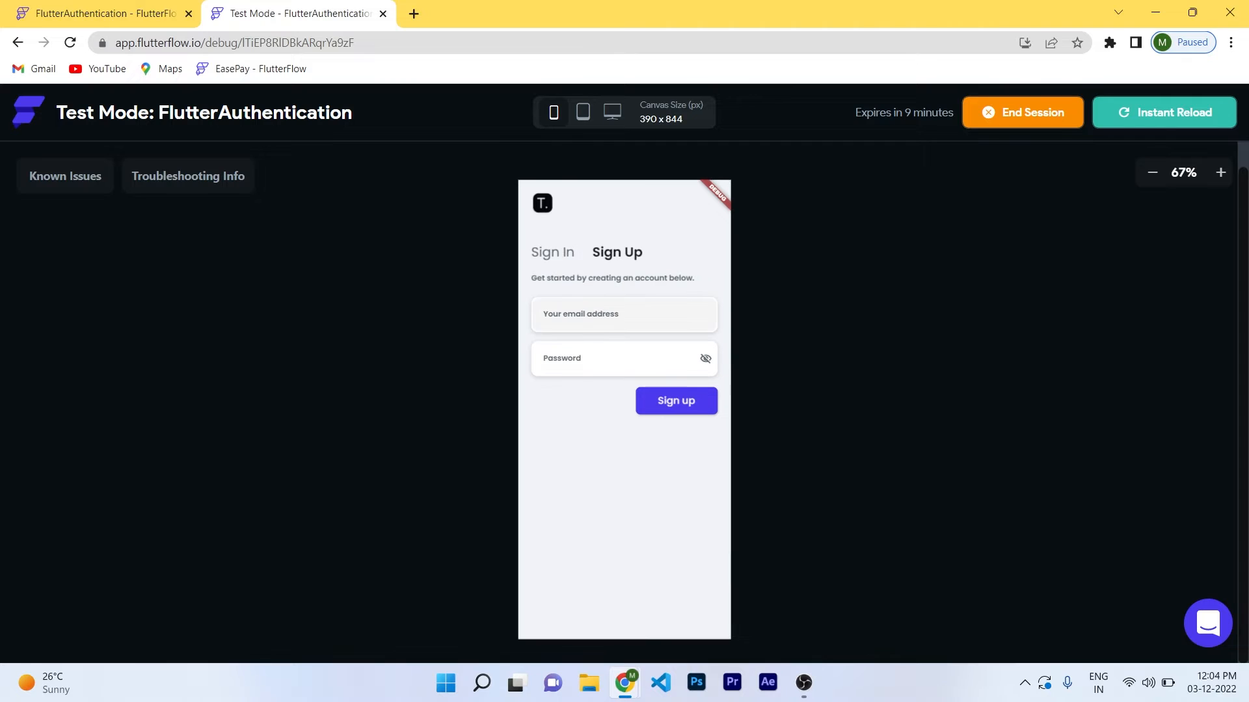
pyautogui.click(617, 314)
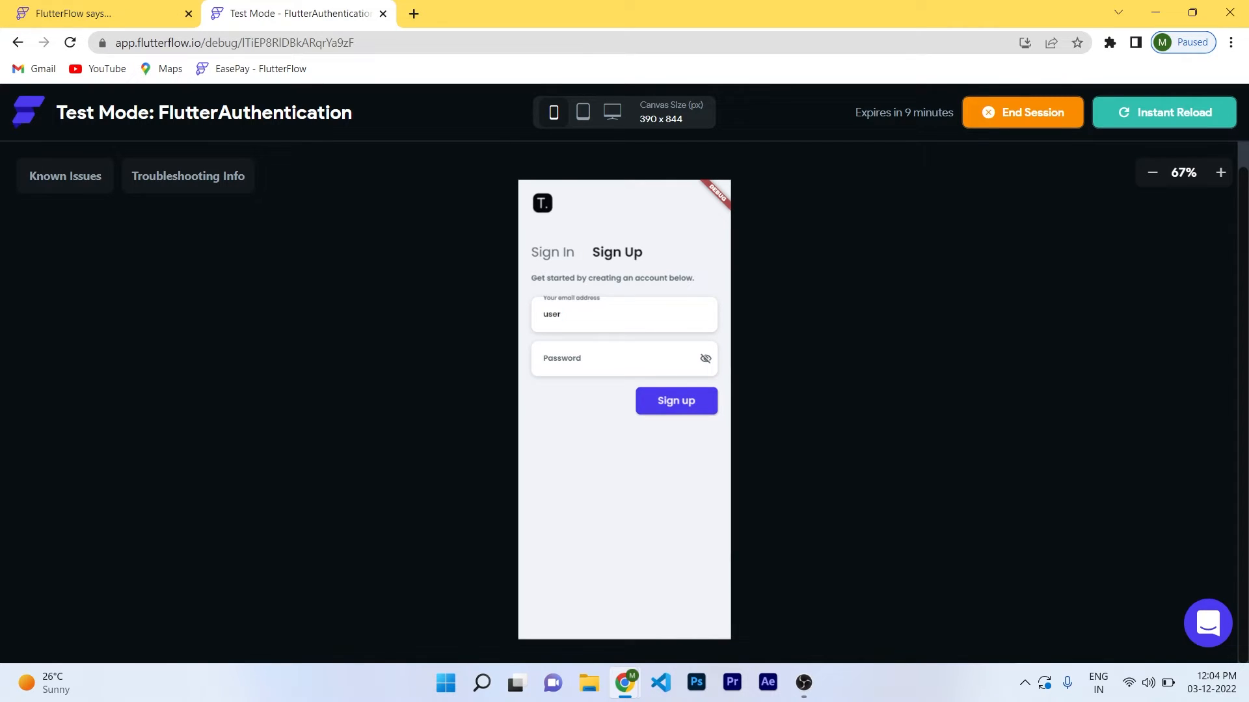
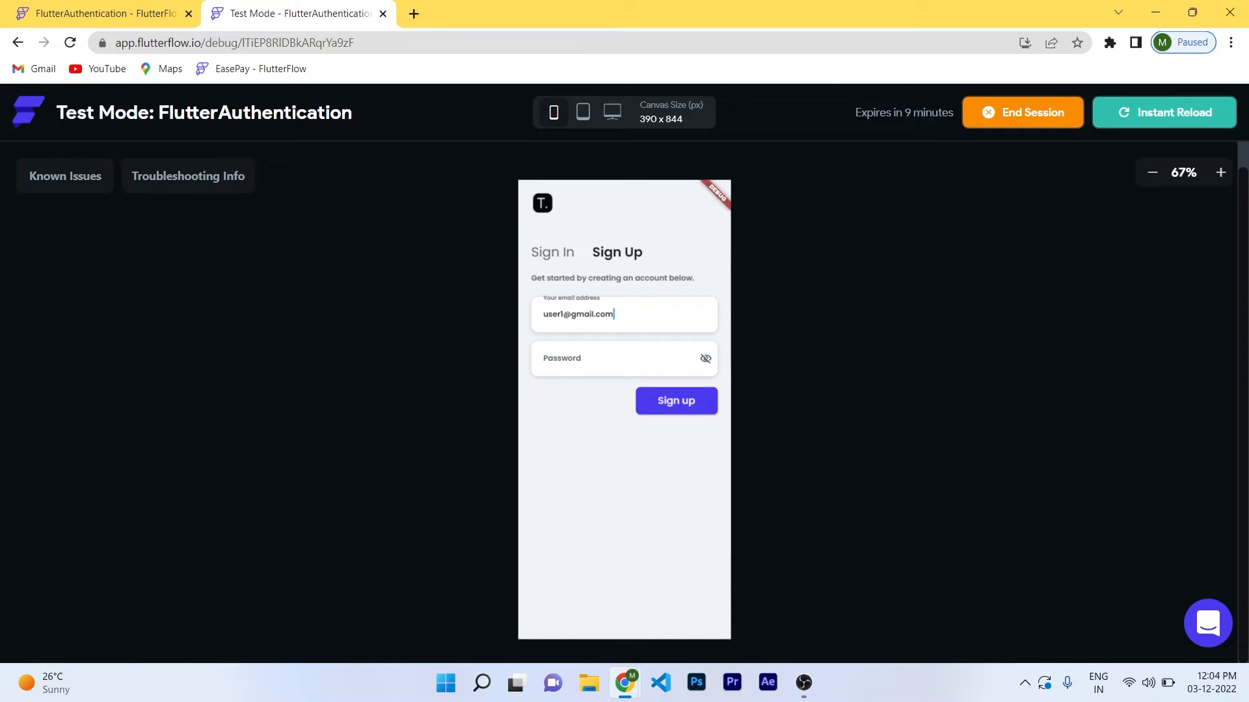
pyautogui.press('Tab')
pyautogui.write('••••')
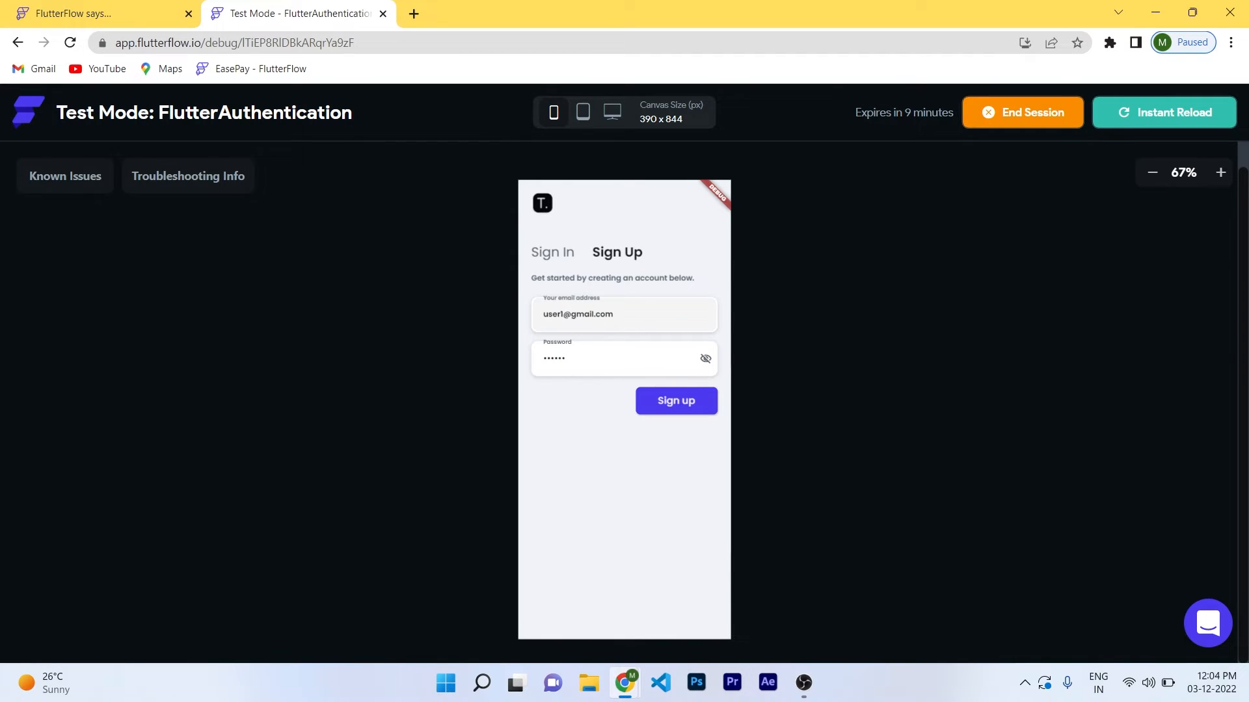
pyautogui.click(706, 359)
pyautogui.click(676, 401)
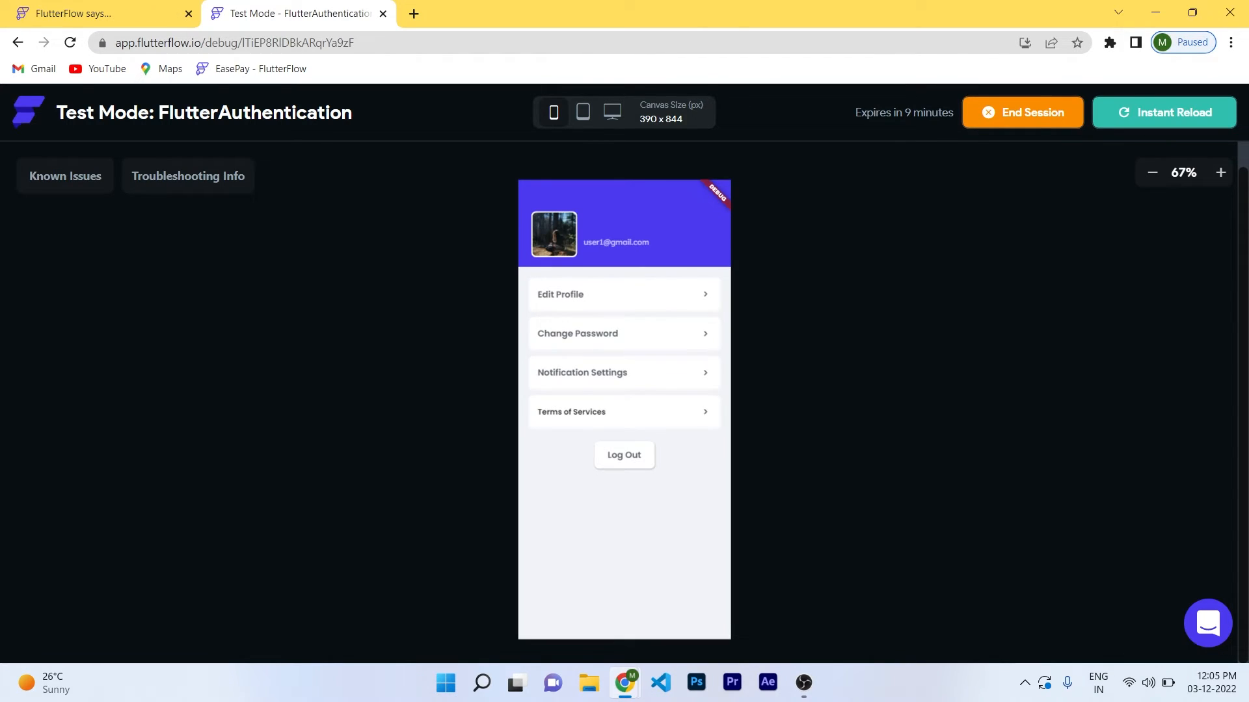
# Log out, sign back in with the test credentials, log out again, and return to the editor.
pyautogui.click(624, 455)
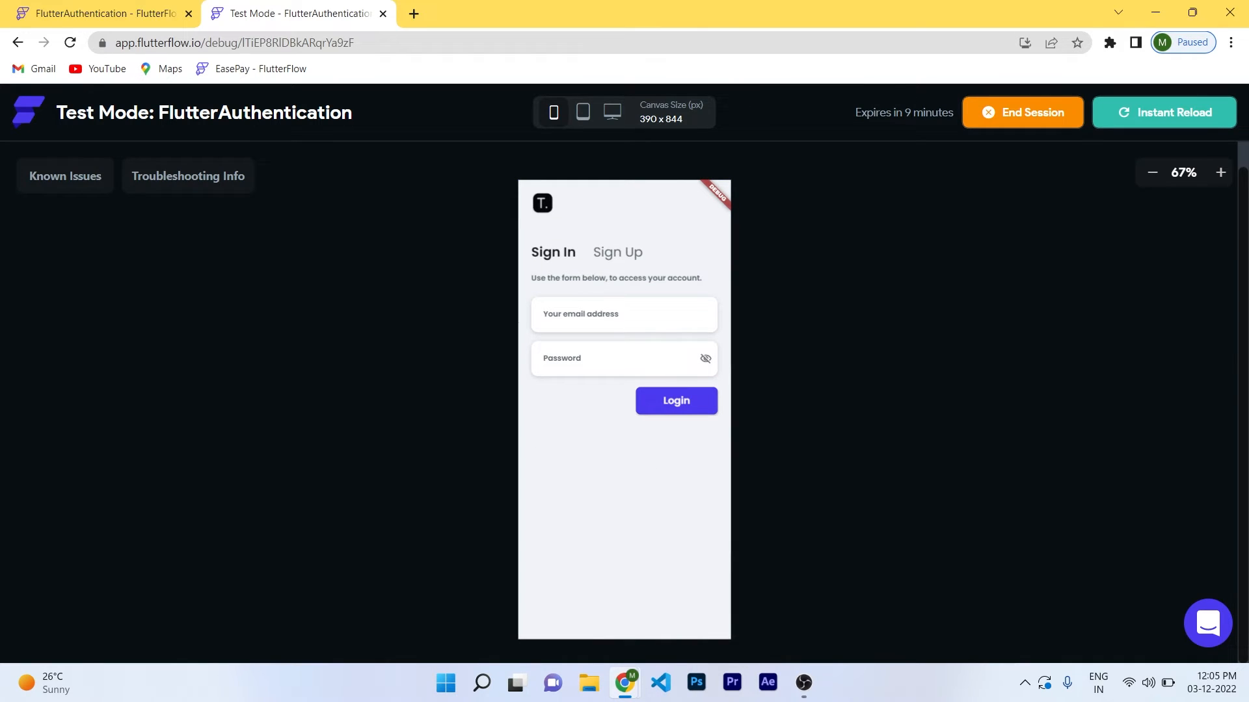
pyautogui.click(617, 252)
pyautogui.click(552, 252)
pyautogui.click(604, 315)
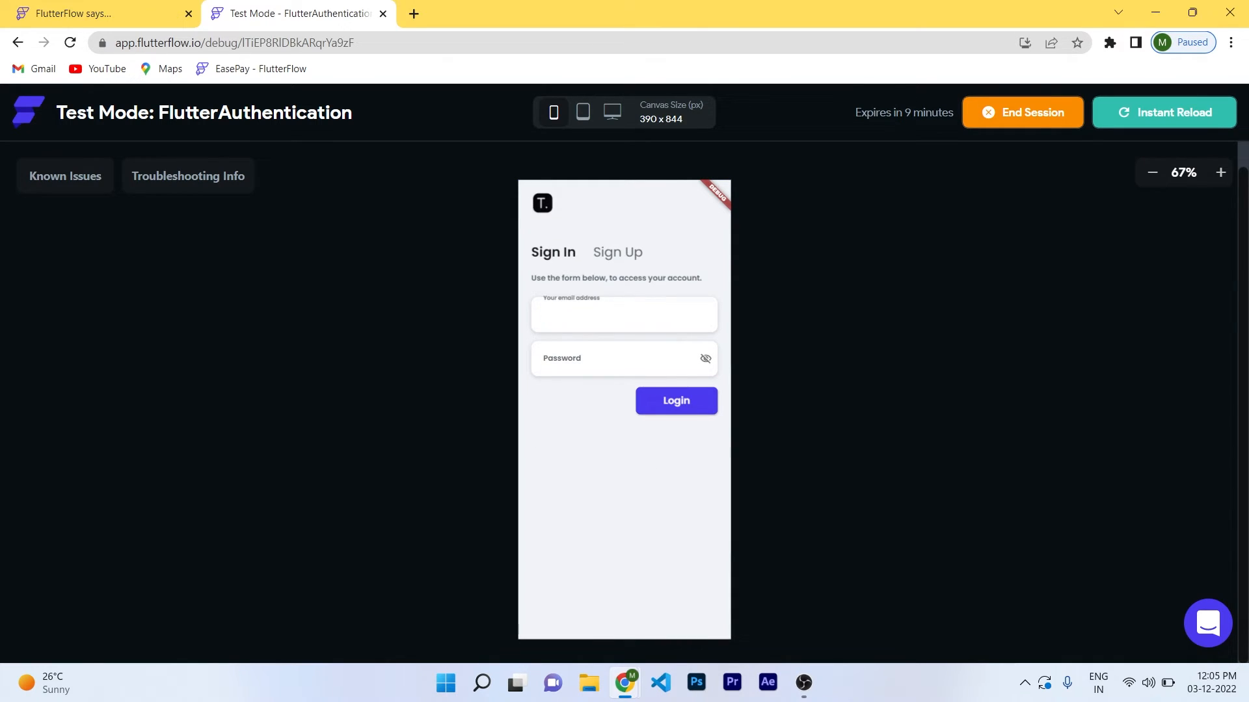
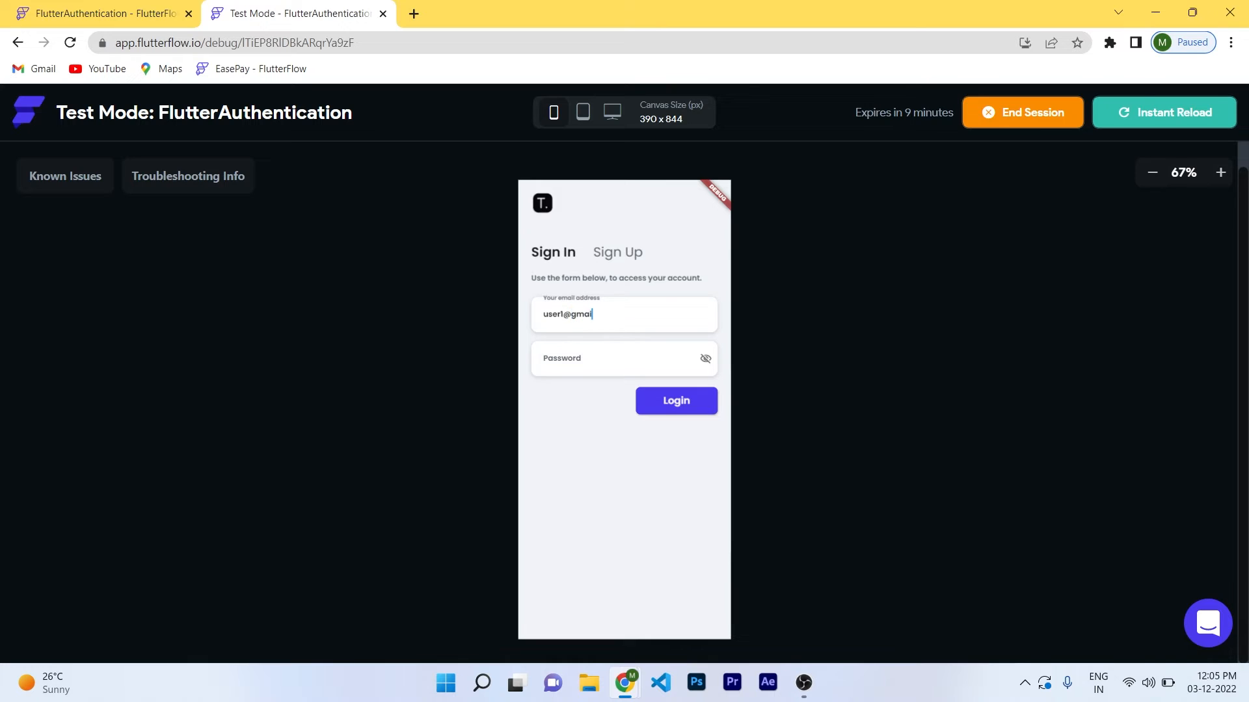
pyautogui.press('Tab')
pyautogui.write('123456')
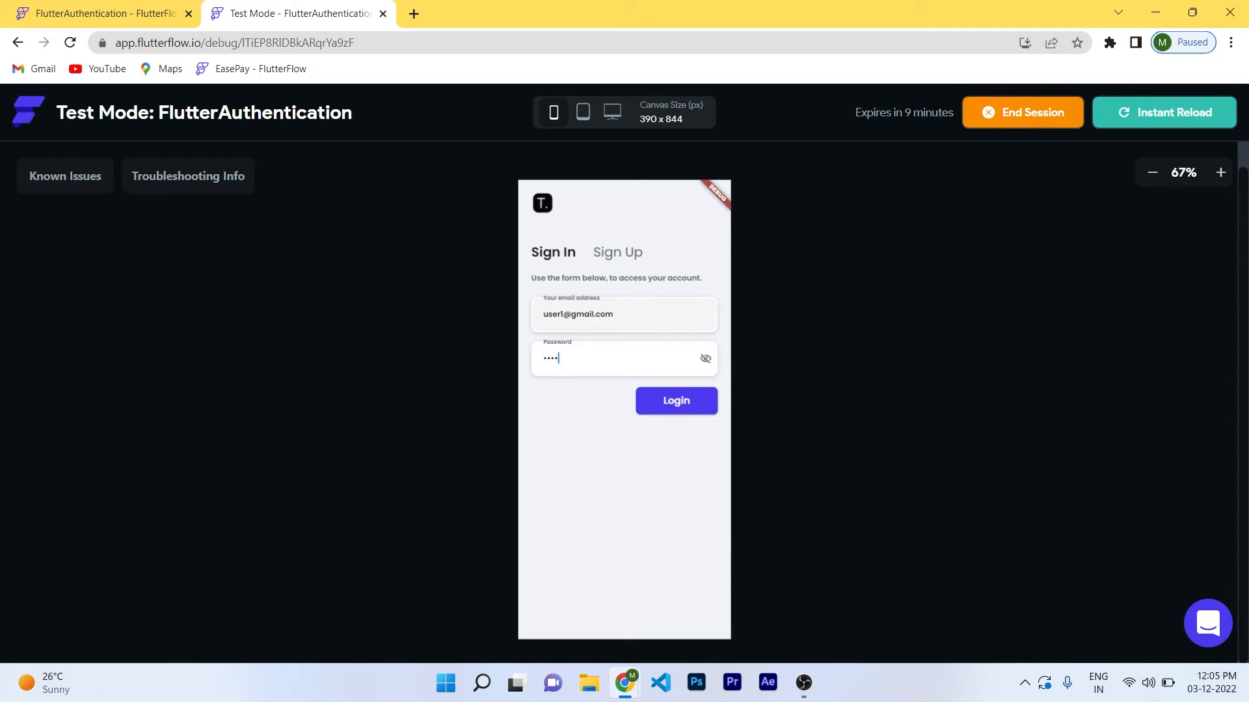
pyautogui.press('Return')
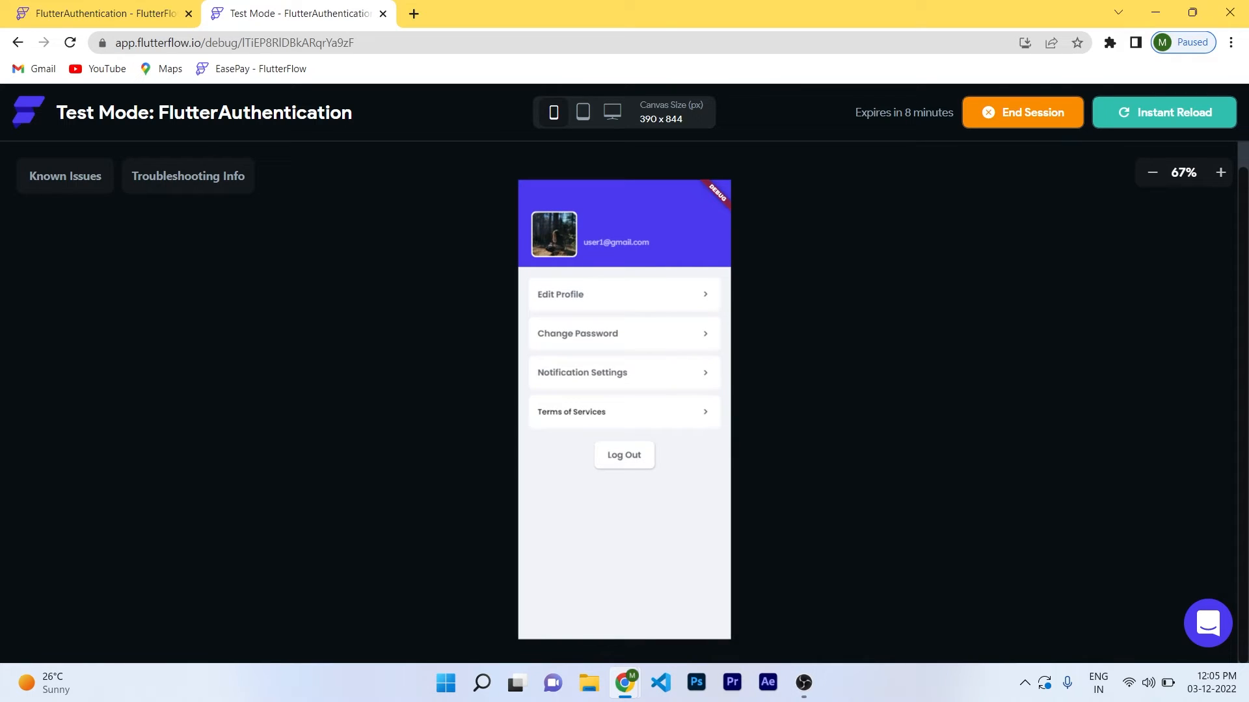
pyautogui.click(624, 455)
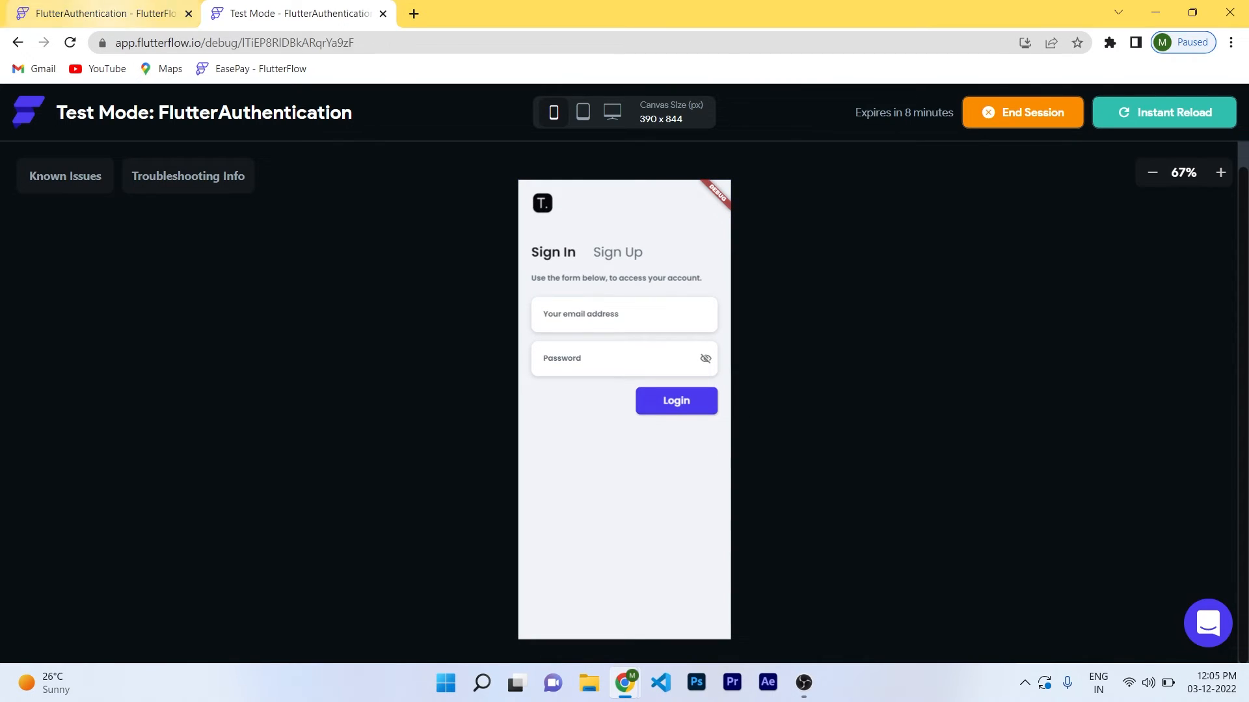
pyautogui.click(104, 14)
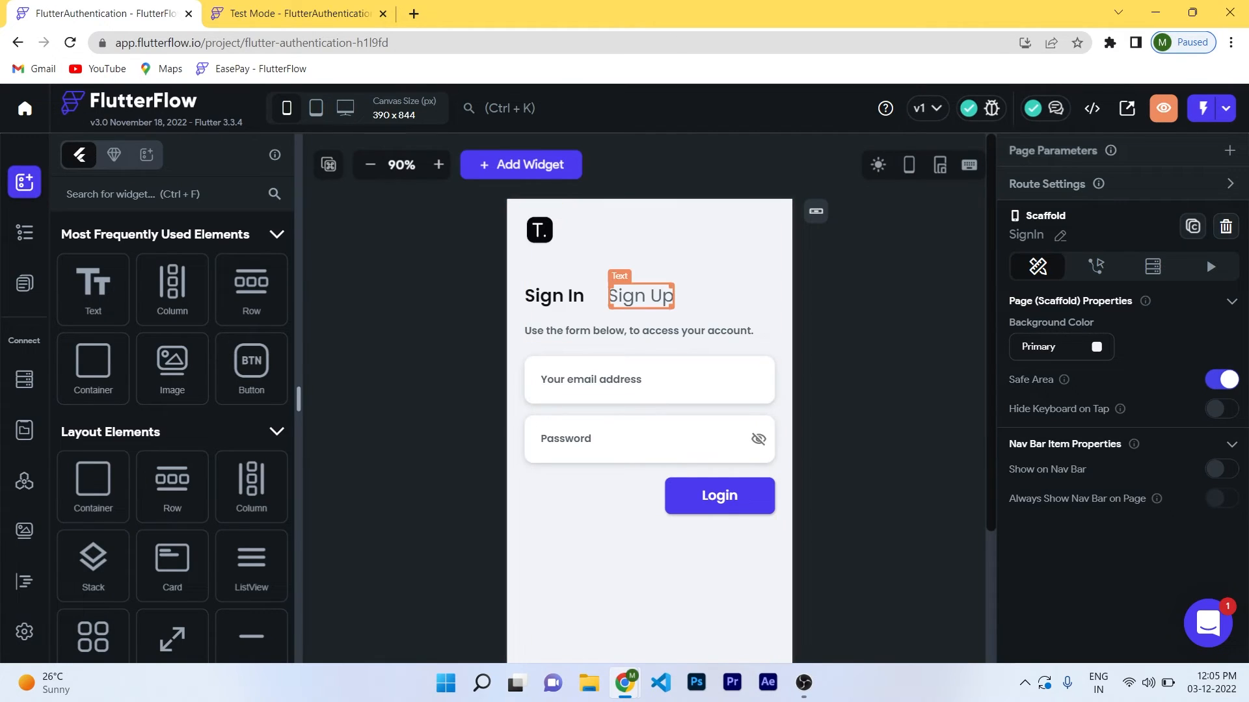
# Duplicate the email field's container on the signUp page to create a third input.
pyautogui.click(24, 283)
pyautogui.click(98, 286)
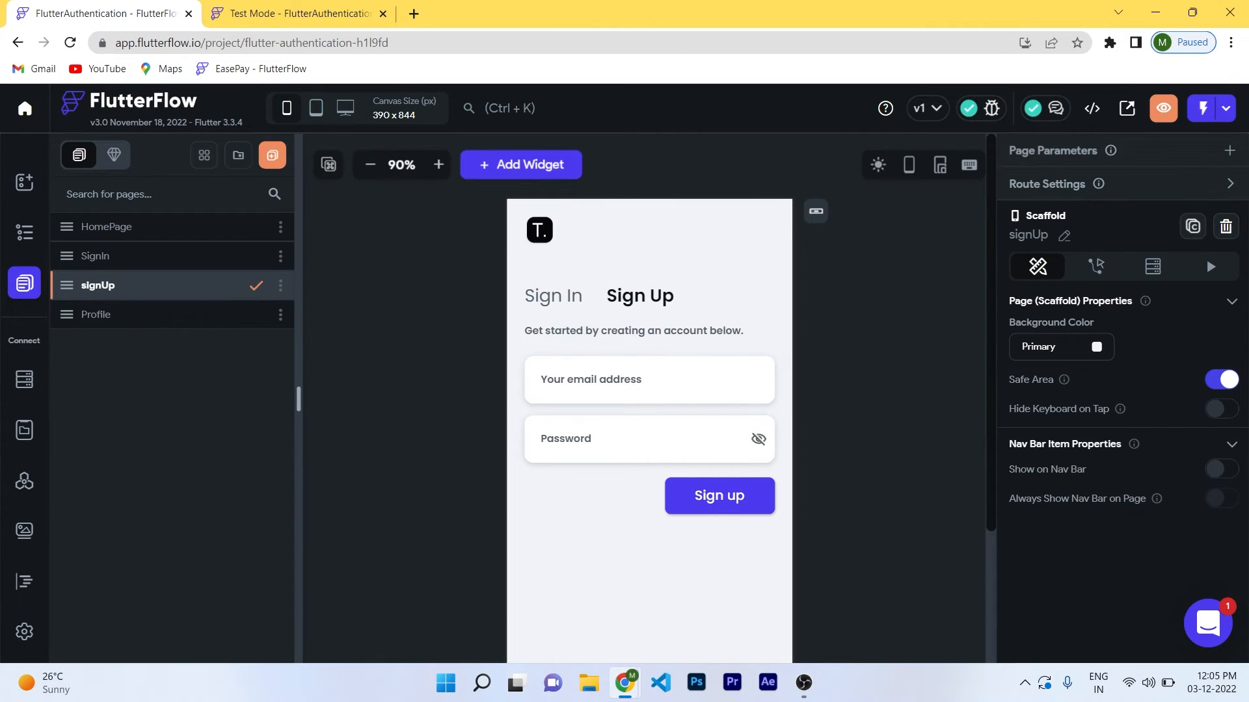
pyautogui.click(649, 379)
pyautogui.click(24, 233)
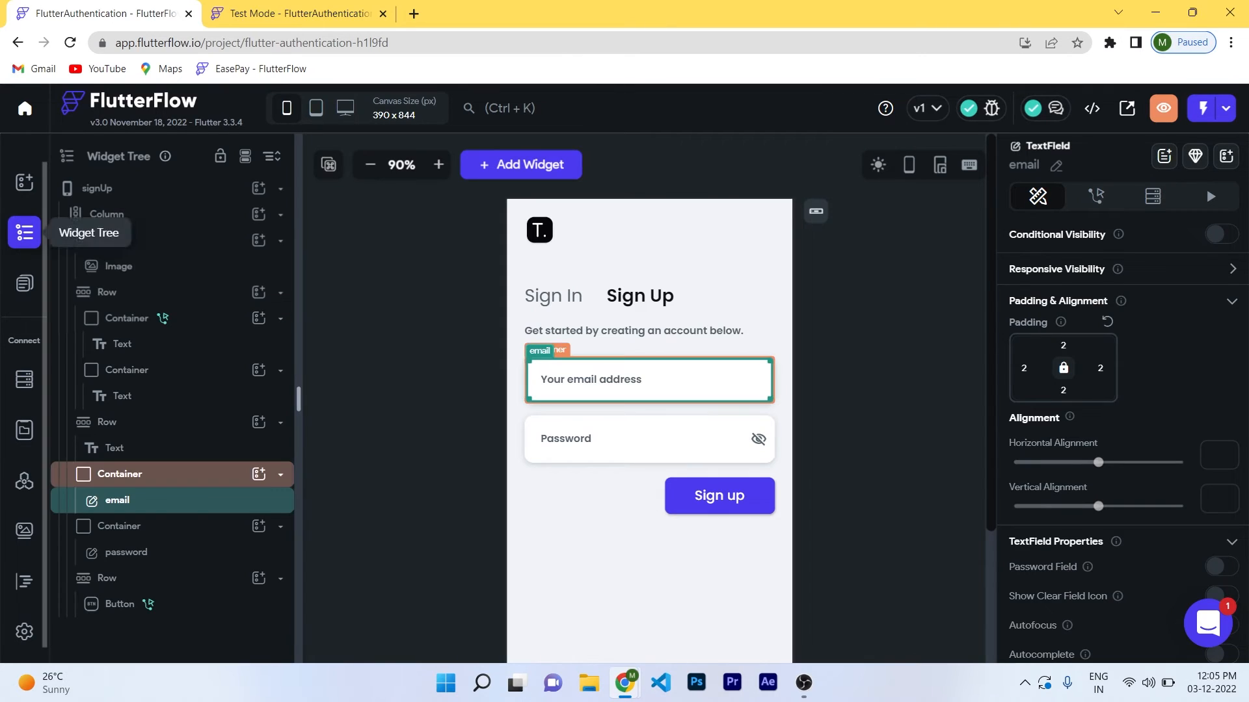
pyautogui.click(120, 474)
pyautogui.click(280, 475)
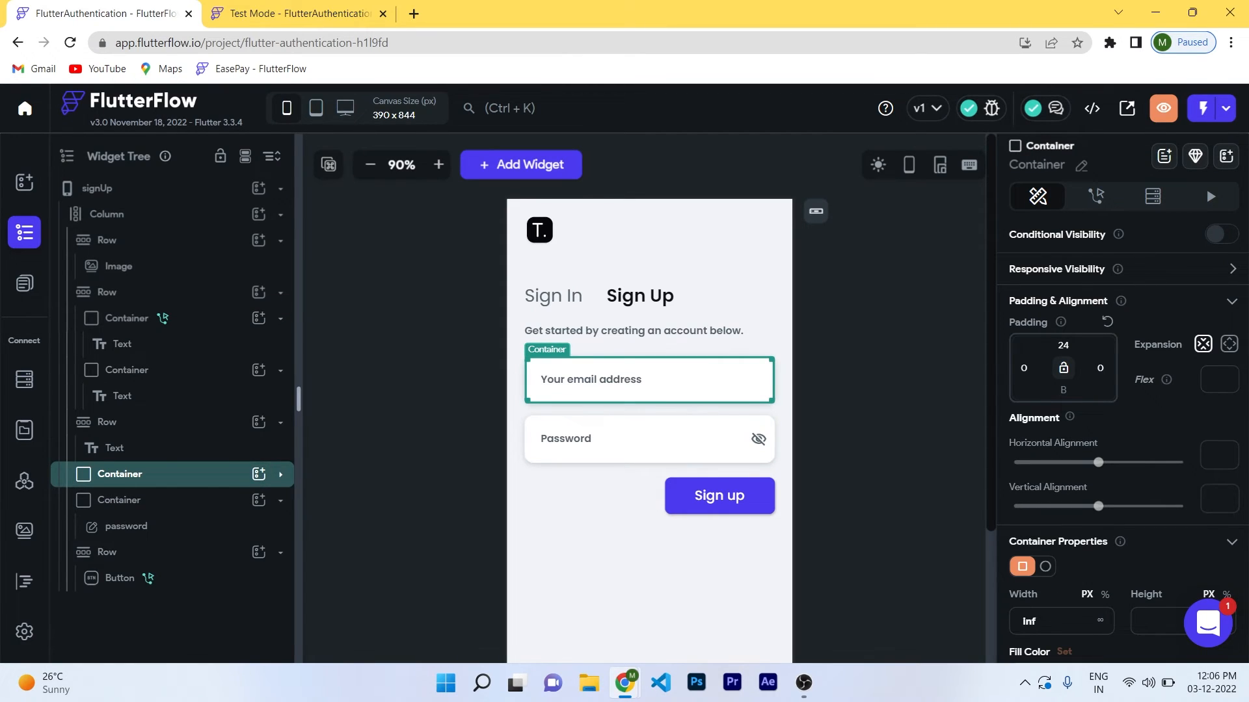
pyautogui.rightClick(220, 474)
pyautogui.click(267, 344)
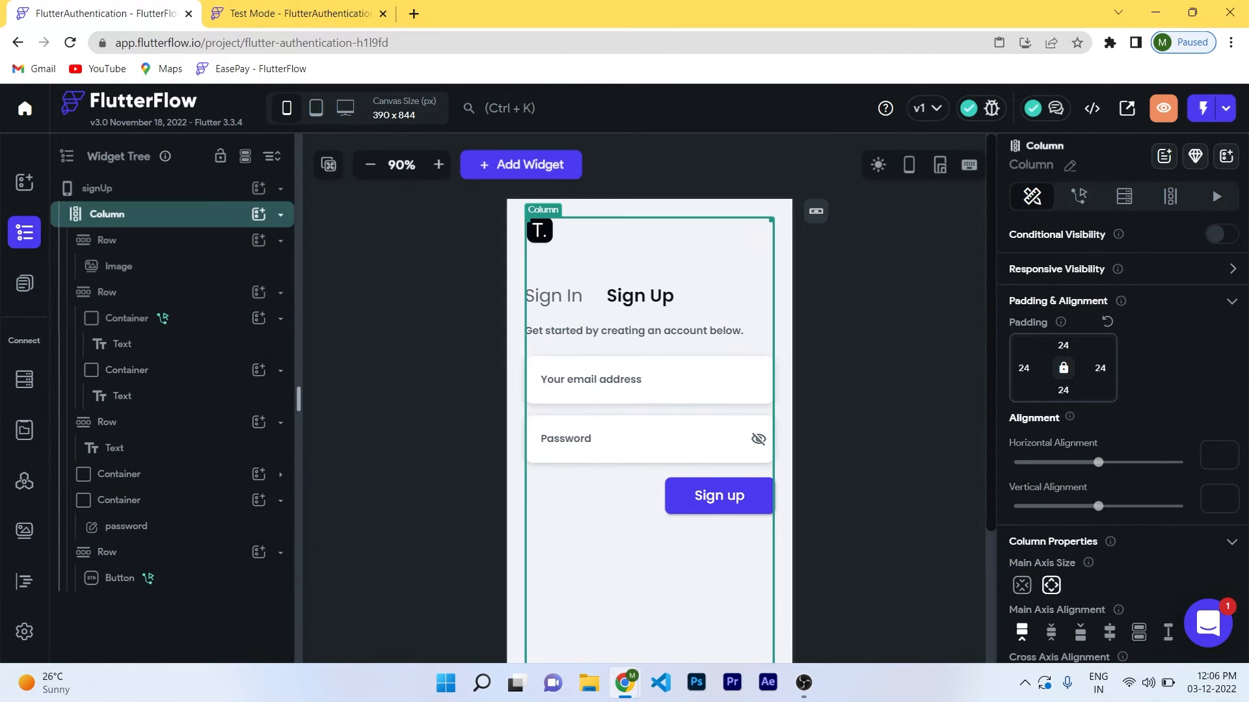
pyautogui.click(649, 444)
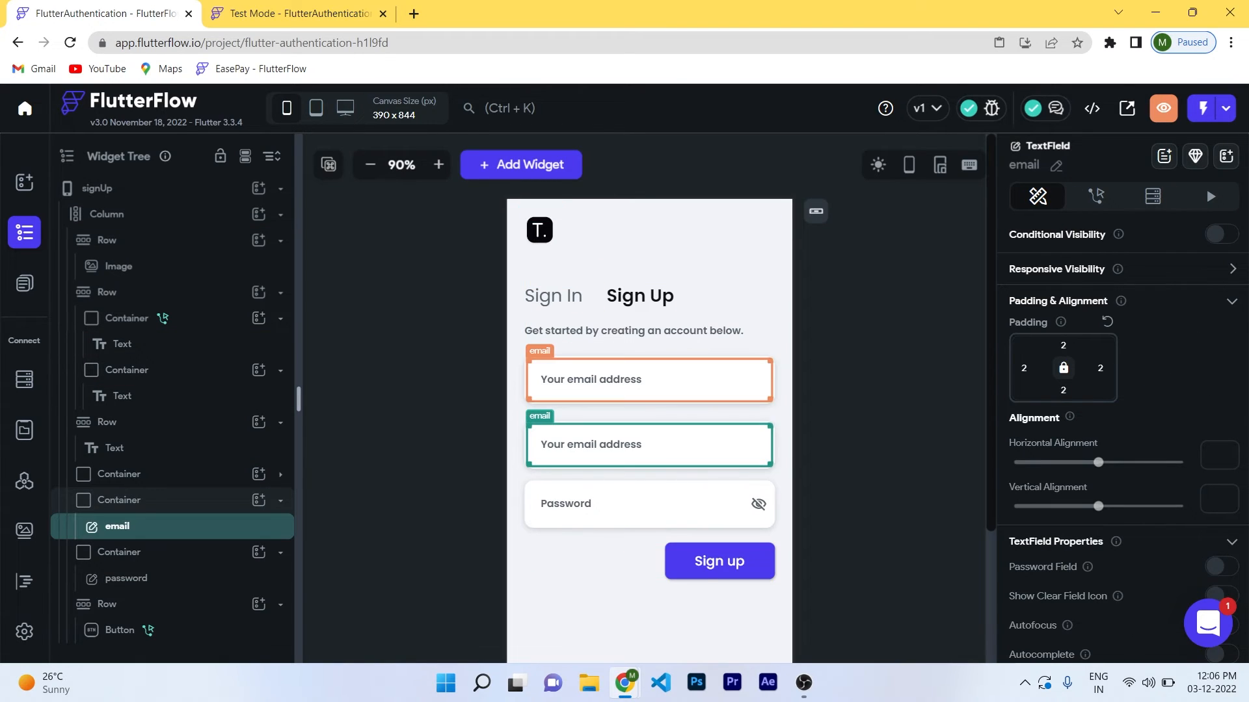
pyautogui.click(649, 379)
pyautogui.click(1096, 196)
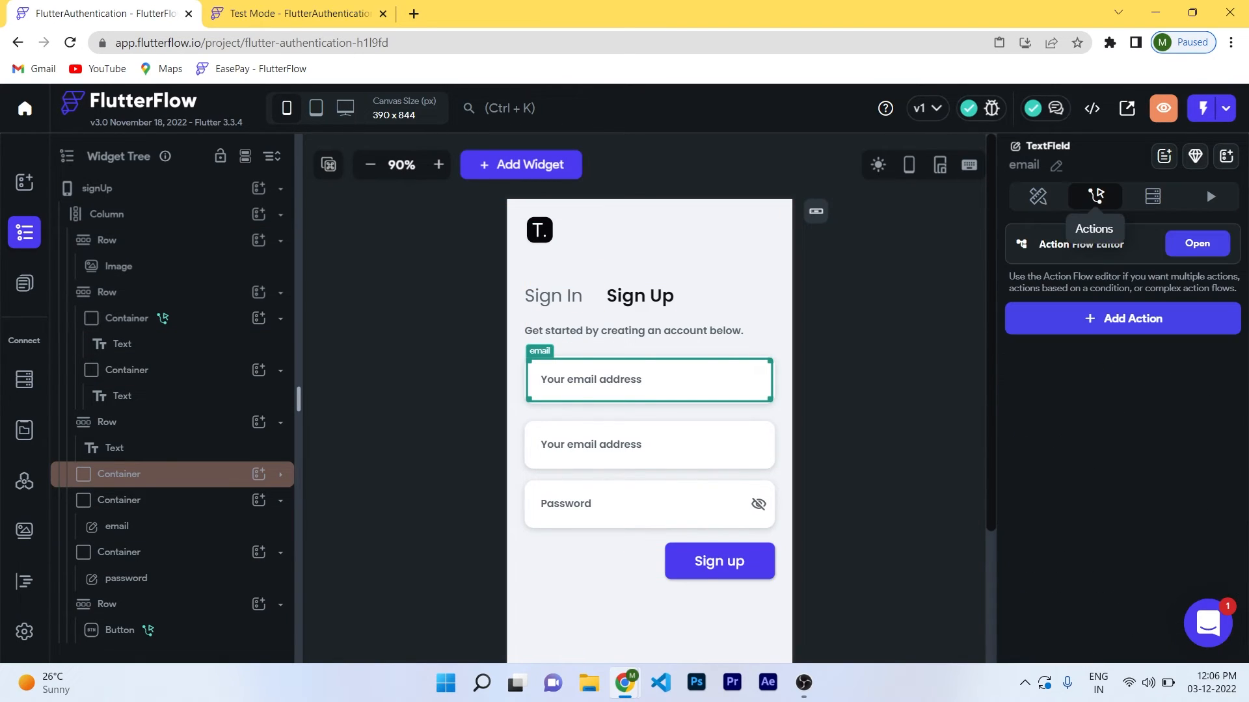
pyautogui.click(1037, 196)
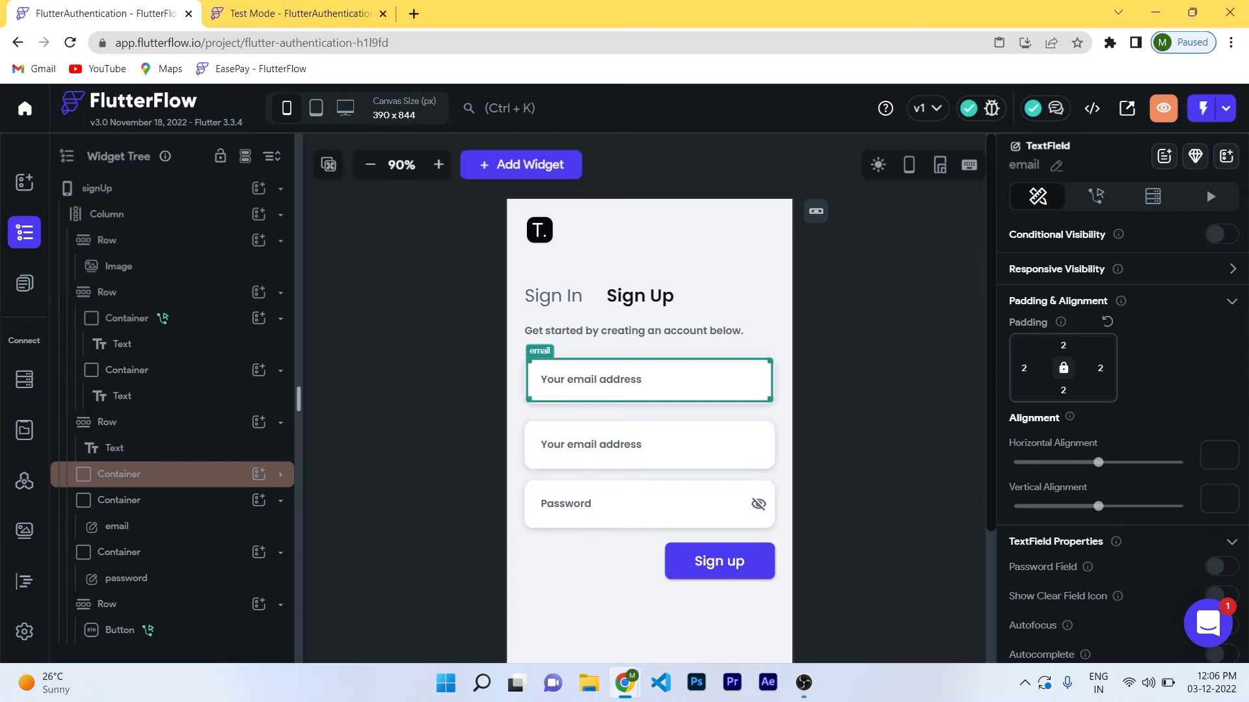
# Change the first sign-up input's Label Text to 'Enter your name'.
pyautogui.click(119, 473)
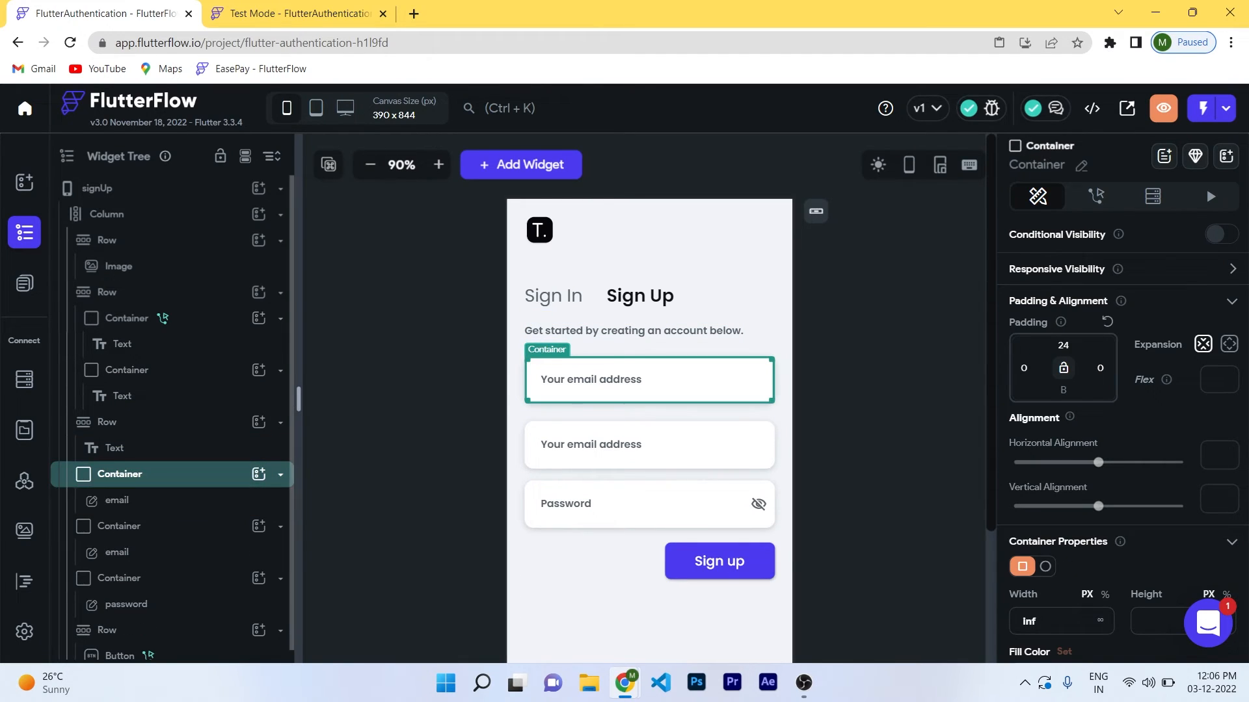
pyautogui.click(117, 500)
pyautogui.scroll(-5, 1124, 430)
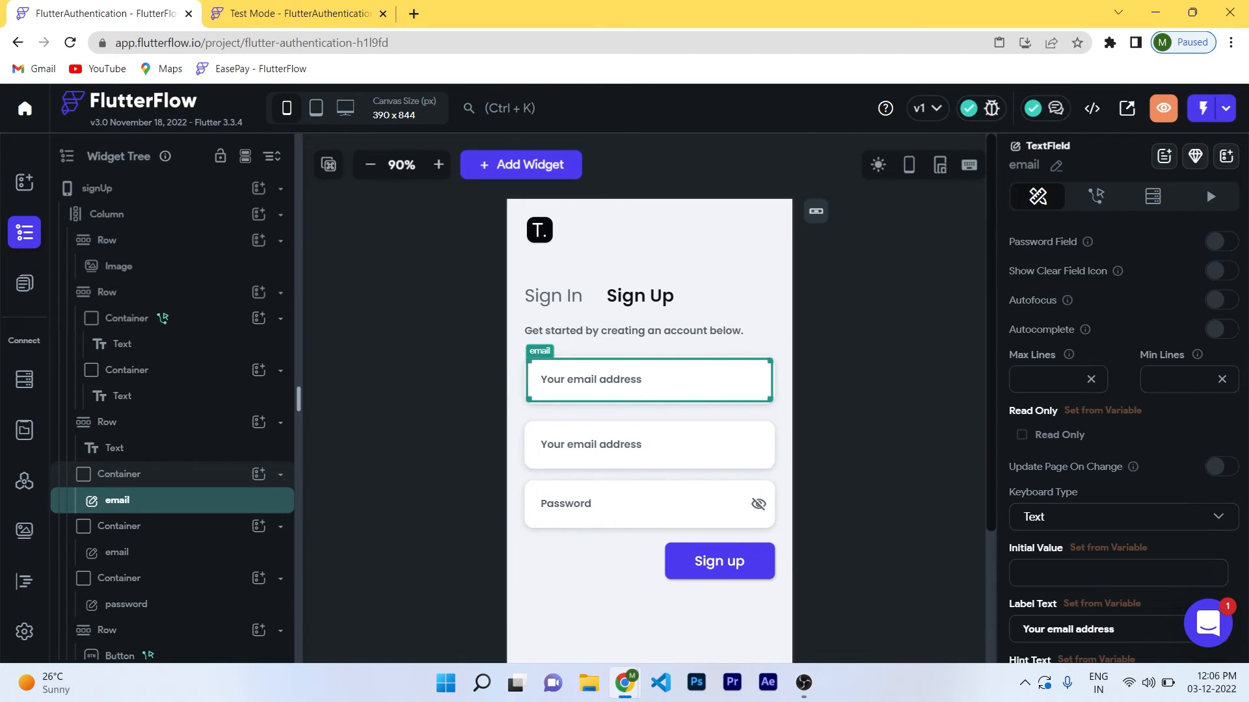
pyautogui.scroll(5, 1124, 429)
pyautogui.scroll(-5, 1123, 429)
pyautogui.scroll(-3, 1123, 576)
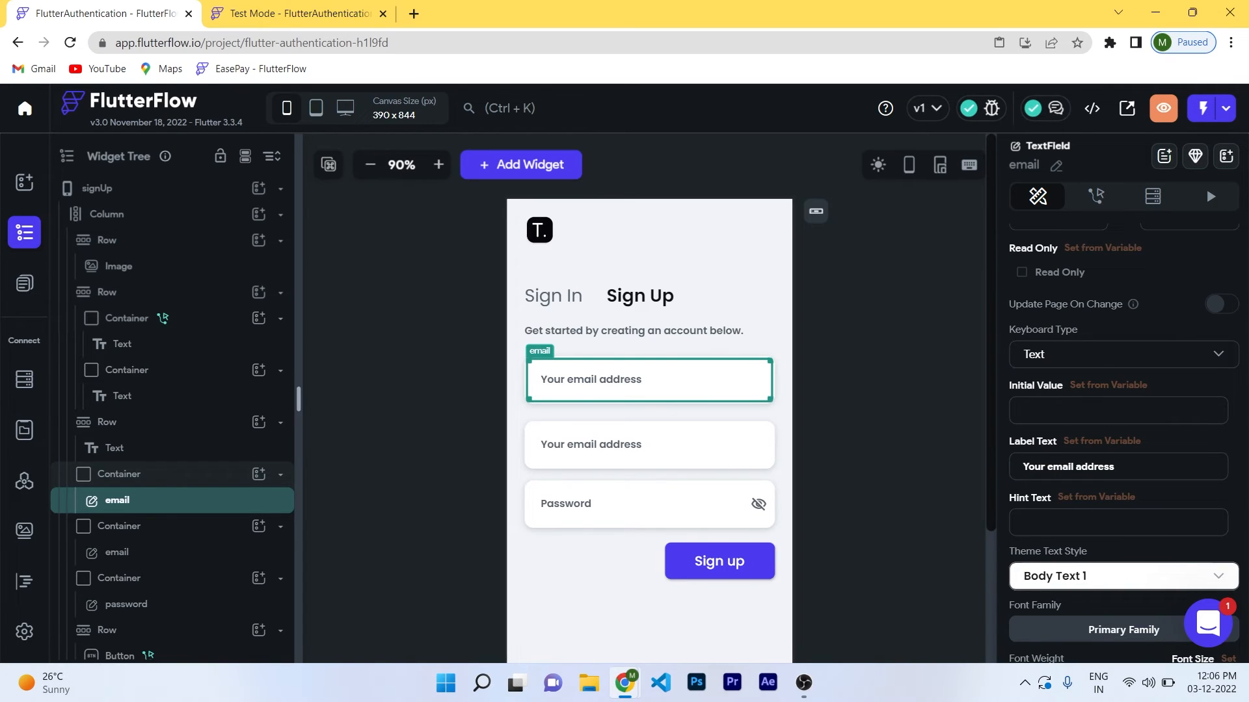
pyautogui.moveTo(1114, 466); pyautogui.dragTo(1020, 467)
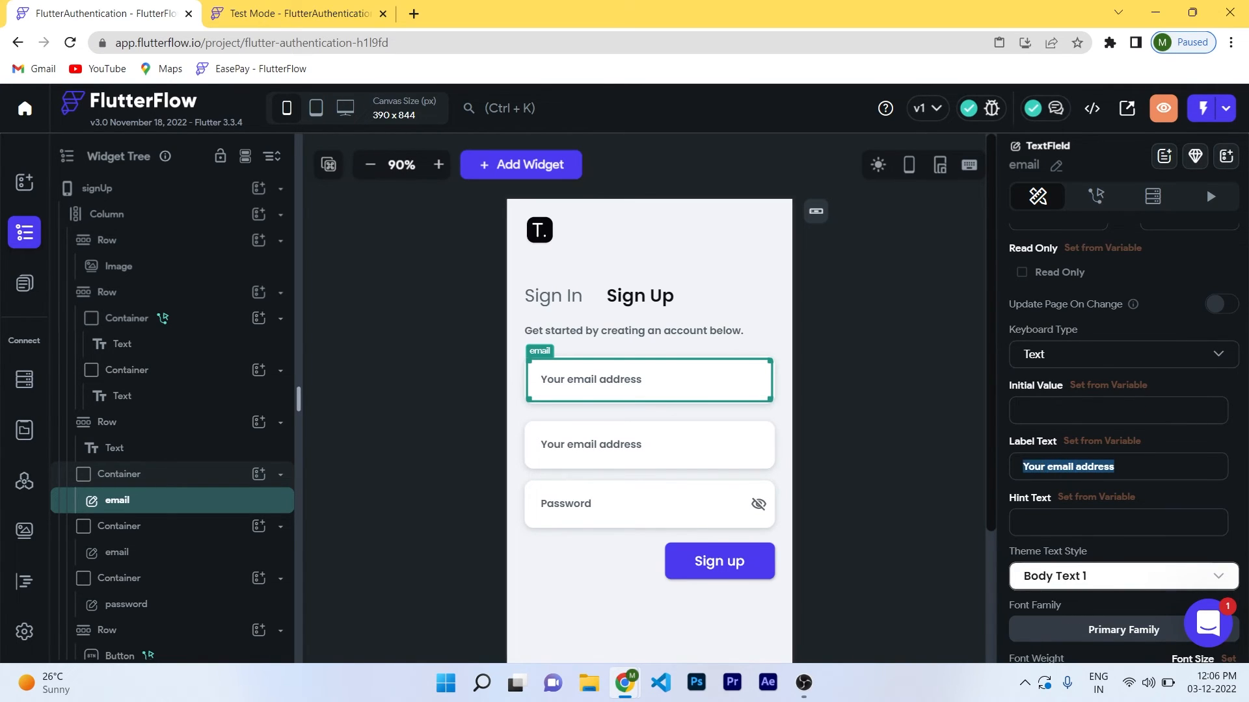
pyautogui.write('Enter your name')
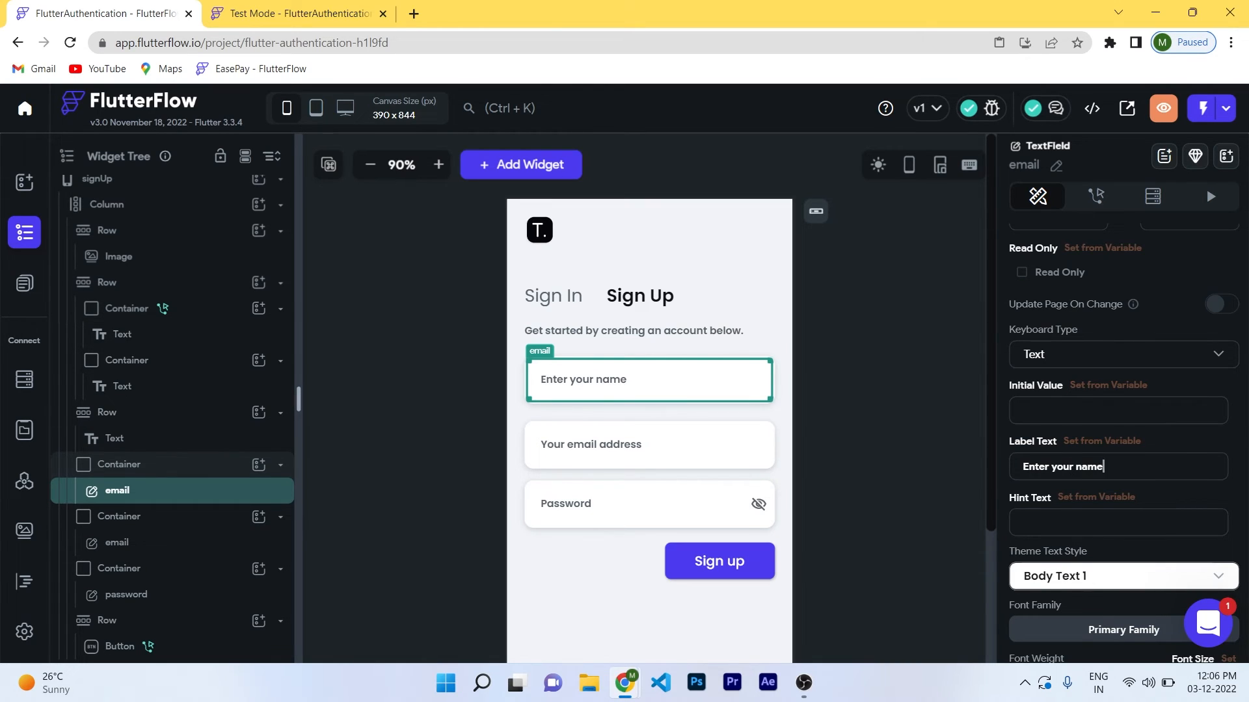
# Rename that input widget to 'name'.
pyautogui.doubleClick(1024, 165)
pyautogui.write('name')
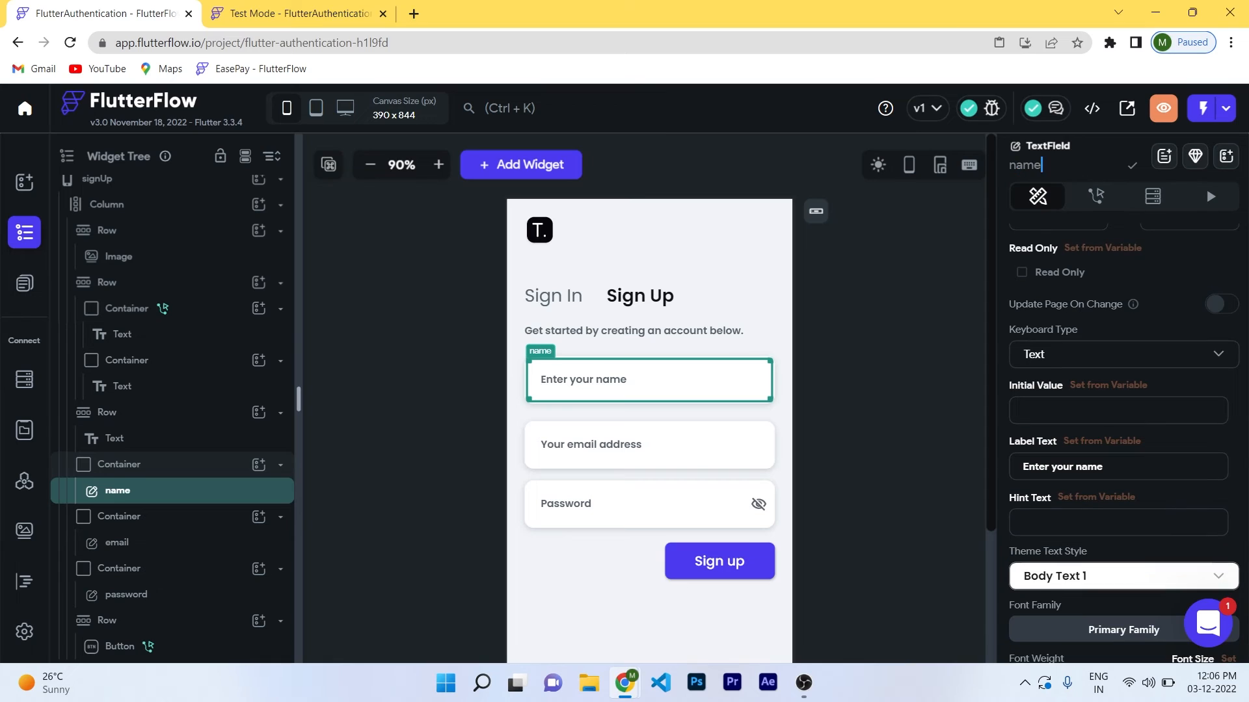
pyautogui.press('Return')
pyautogui.click(889, 365)
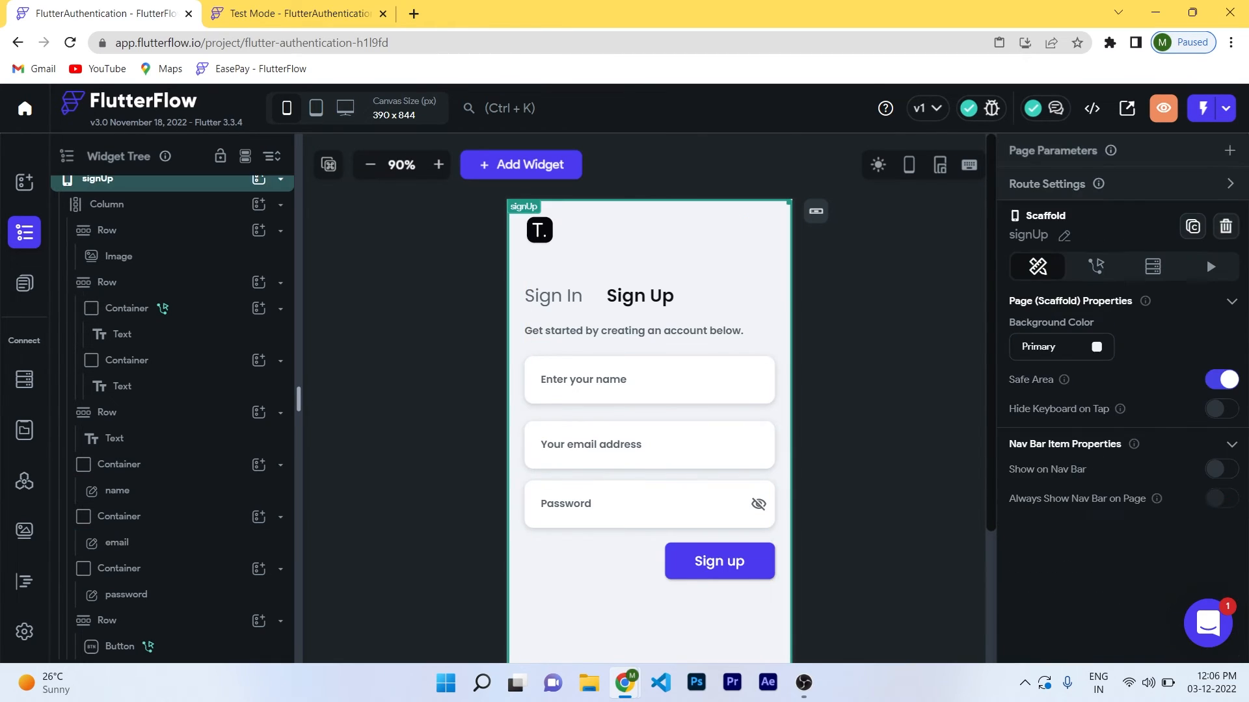
# Set the Sign up button's account-creation Email Field to the email input.
pyautogui.click(719, 561)
pyautogui.scroll(-2, 1066, 365)
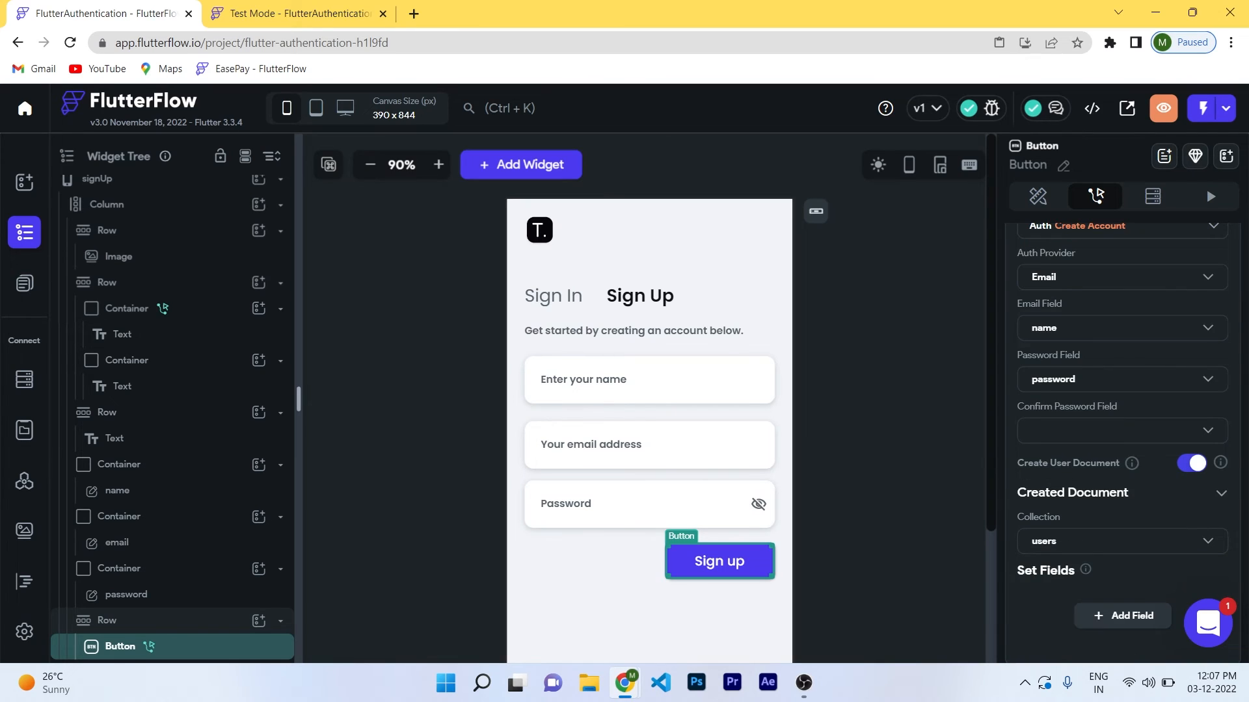
pyautogui.click(1066, 329)
pyautogui.click(1057, 366)
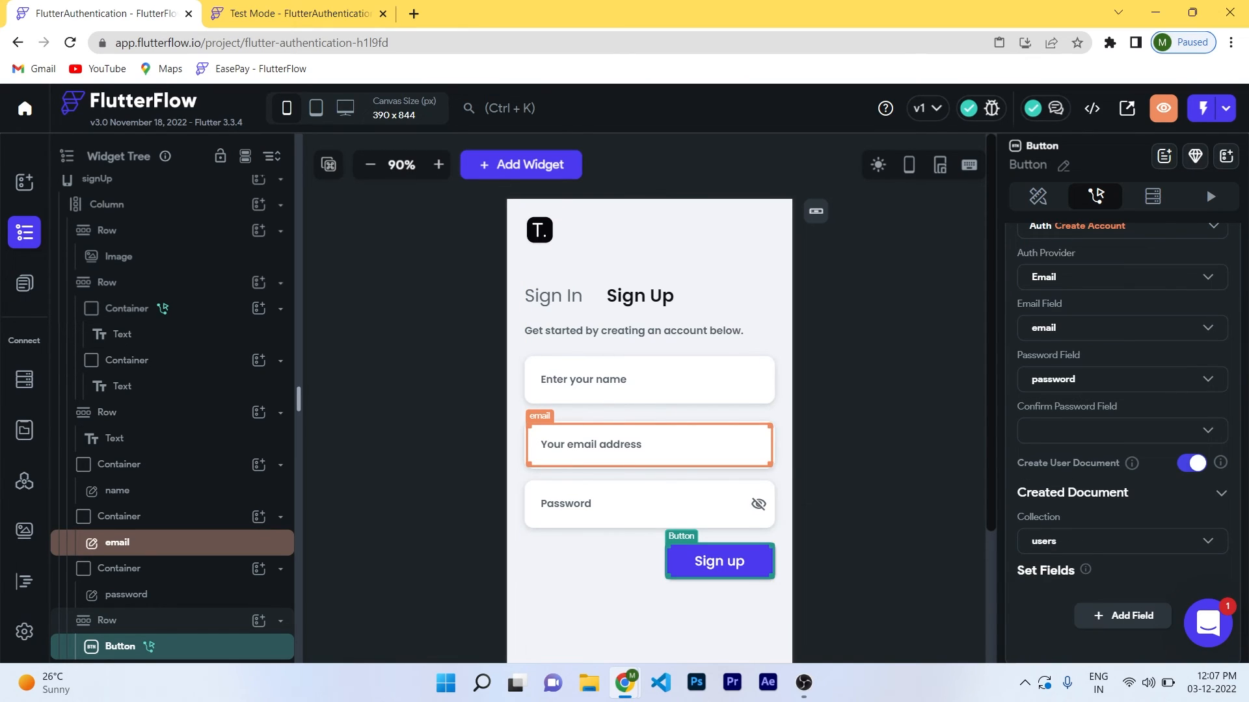
# Add a display_name user field whose value comes from the name input's widget state.
pyautogui.scroll(-2, 1122, 390)
pyautogui.click(1122, 516)
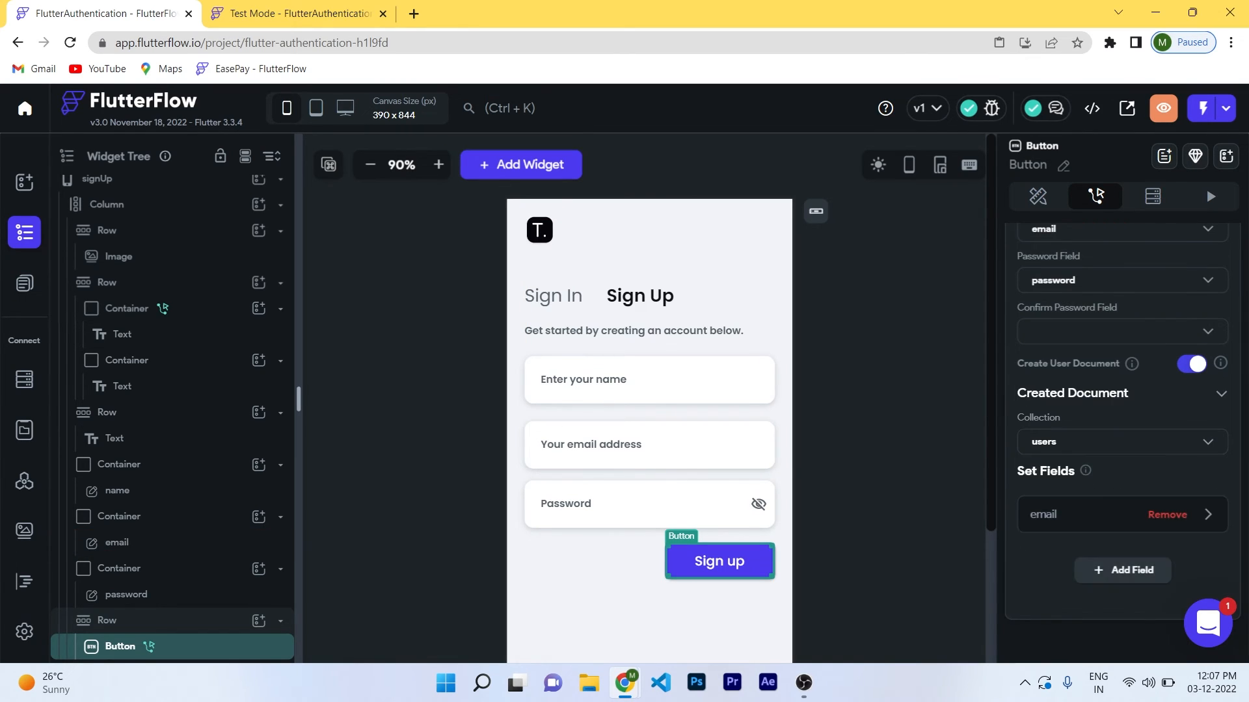
pyautogui.scroll(-1, 1122, 461)
pyautogui.click(1122, 461)
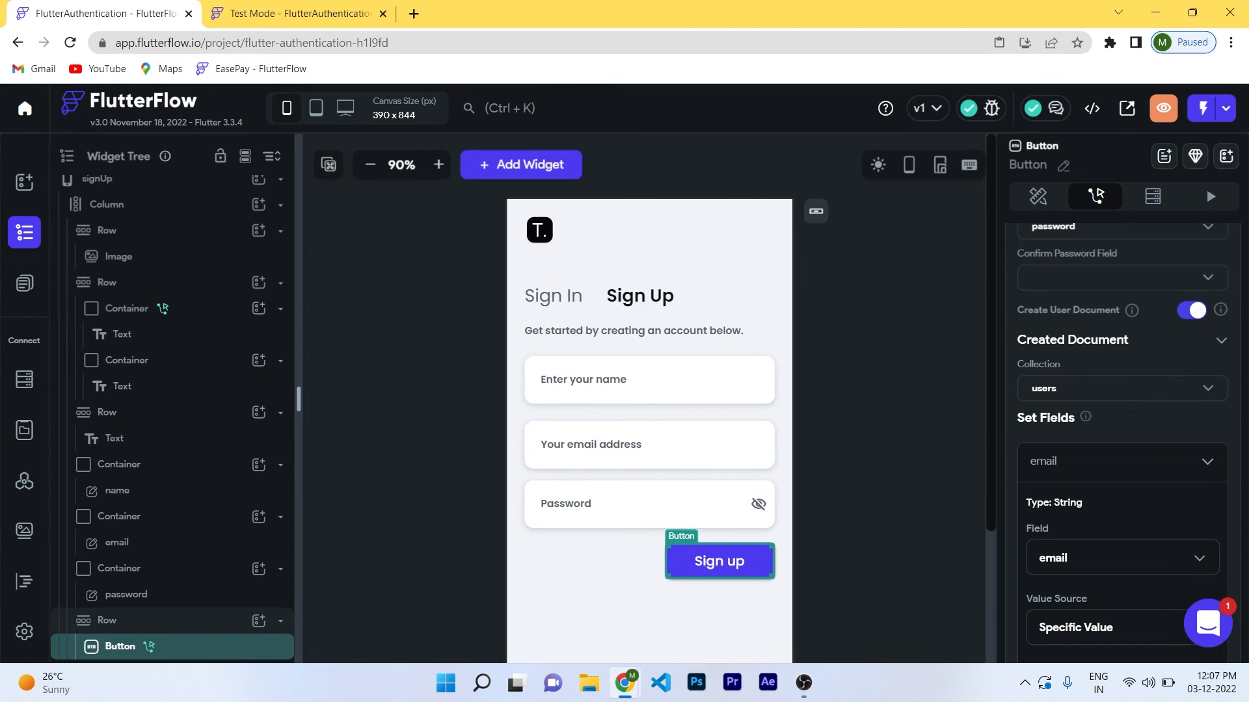
pyautogui.click(1122, 557)
pyautogui.click(1131, 443)
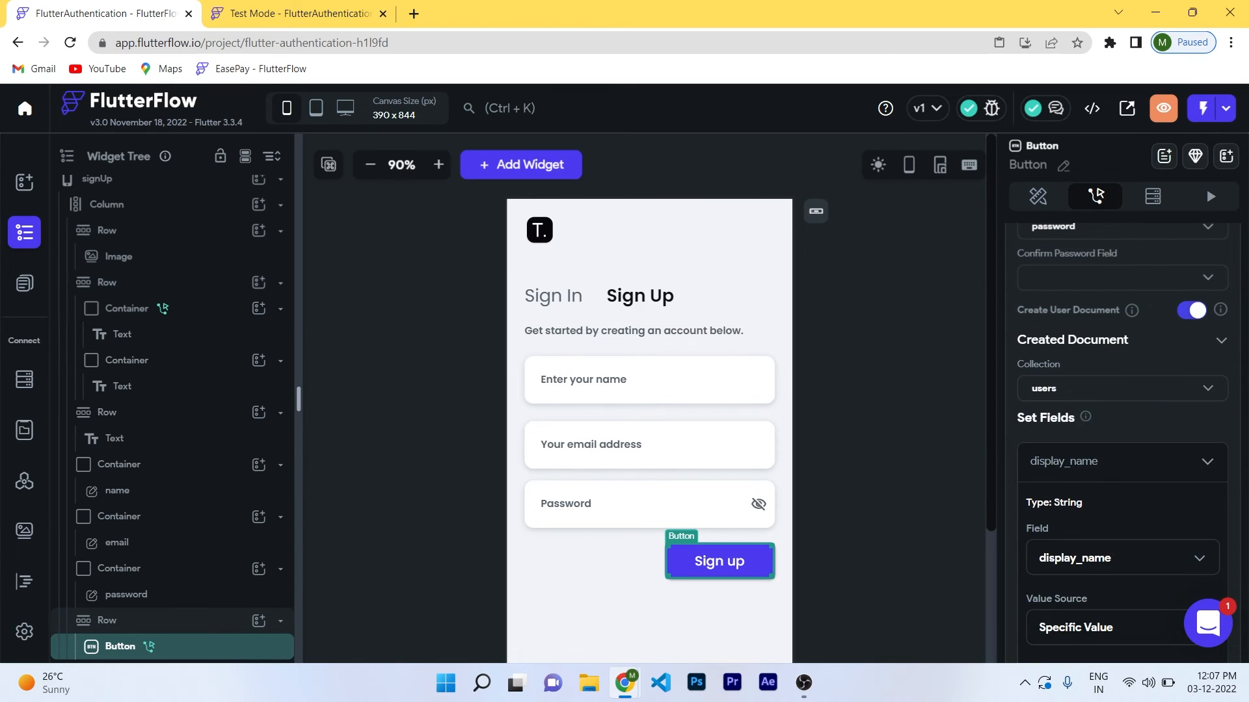
pyautogui.scroll(-3, 1132, 449)
pyautogui.click(1121, 465)
pyautogui.click(1099, 505)
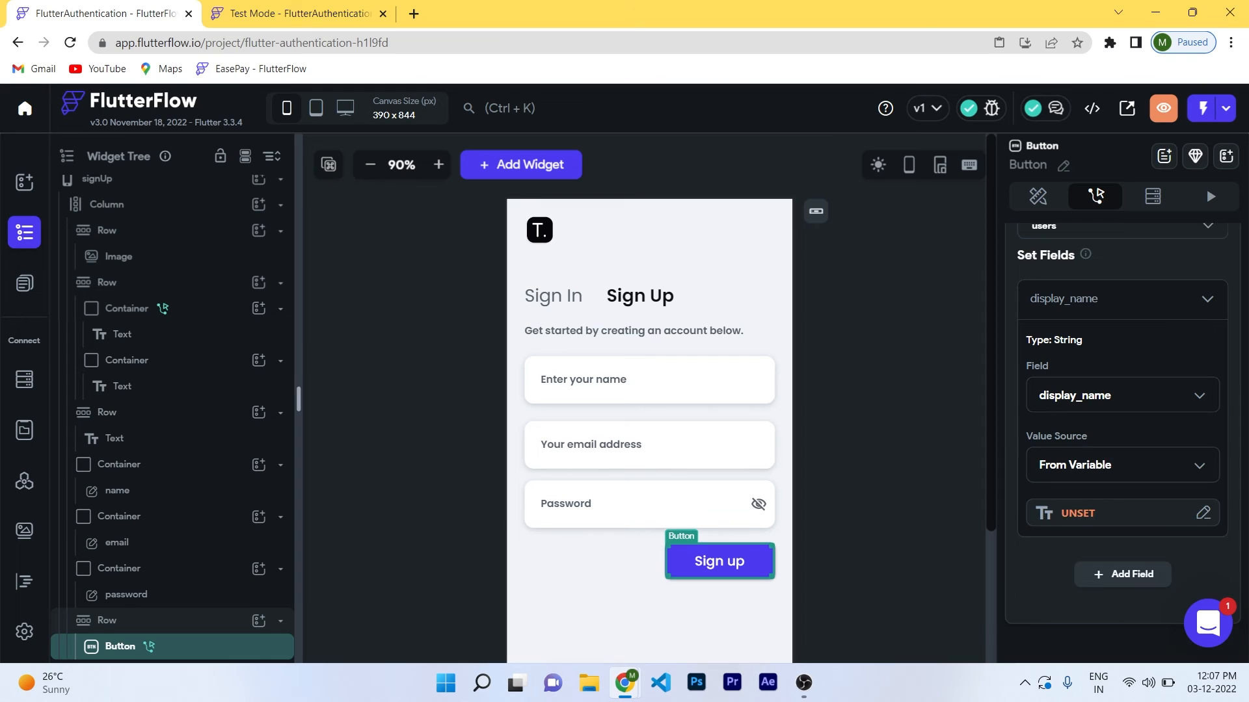
pyautogui.scroll(-1, 1106, 500)
pyautogui.click(1105, 455)
pyautogui.click(828, 427)
pyautogui.click(813, 474)
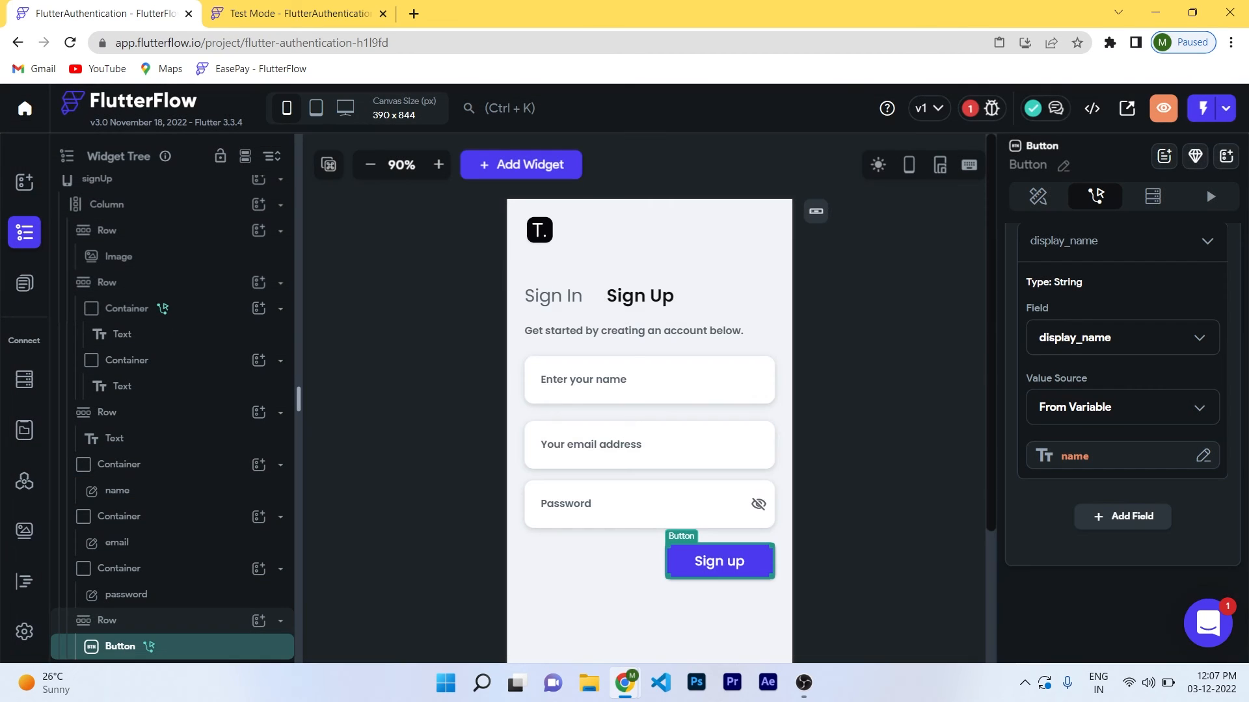
# Save the project and switch to the Test Mode tab.
pyautogui.click(885, 470)
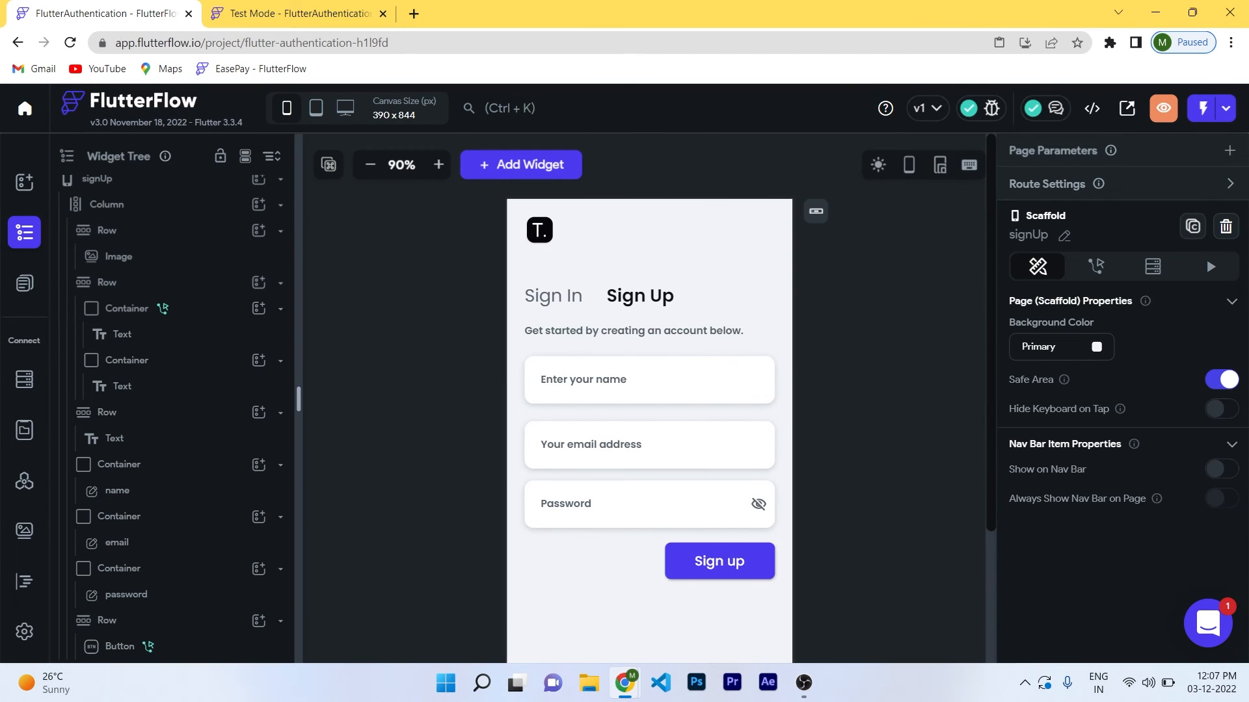
pyautogui.hotkey('ctrl', 's')
pyautogui.click(299, 14)
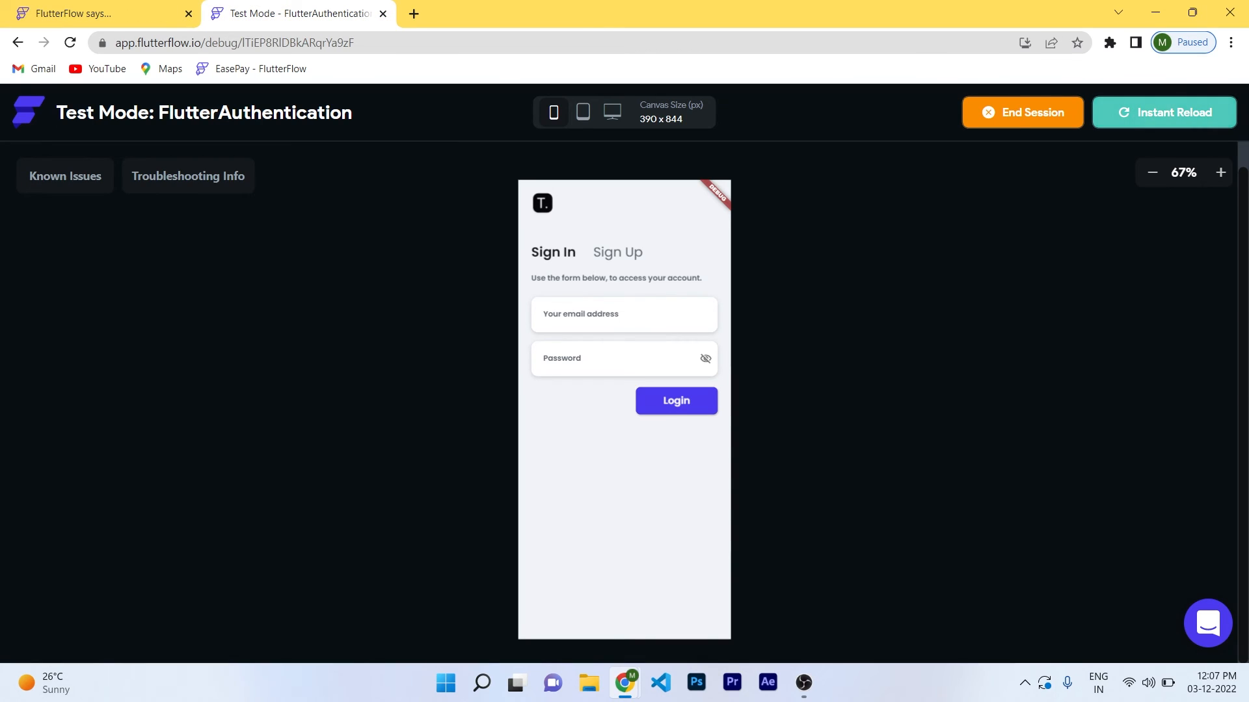
# Reload the test app and sign up with a name, test email and password.
pyautogui.click(1167, 113)
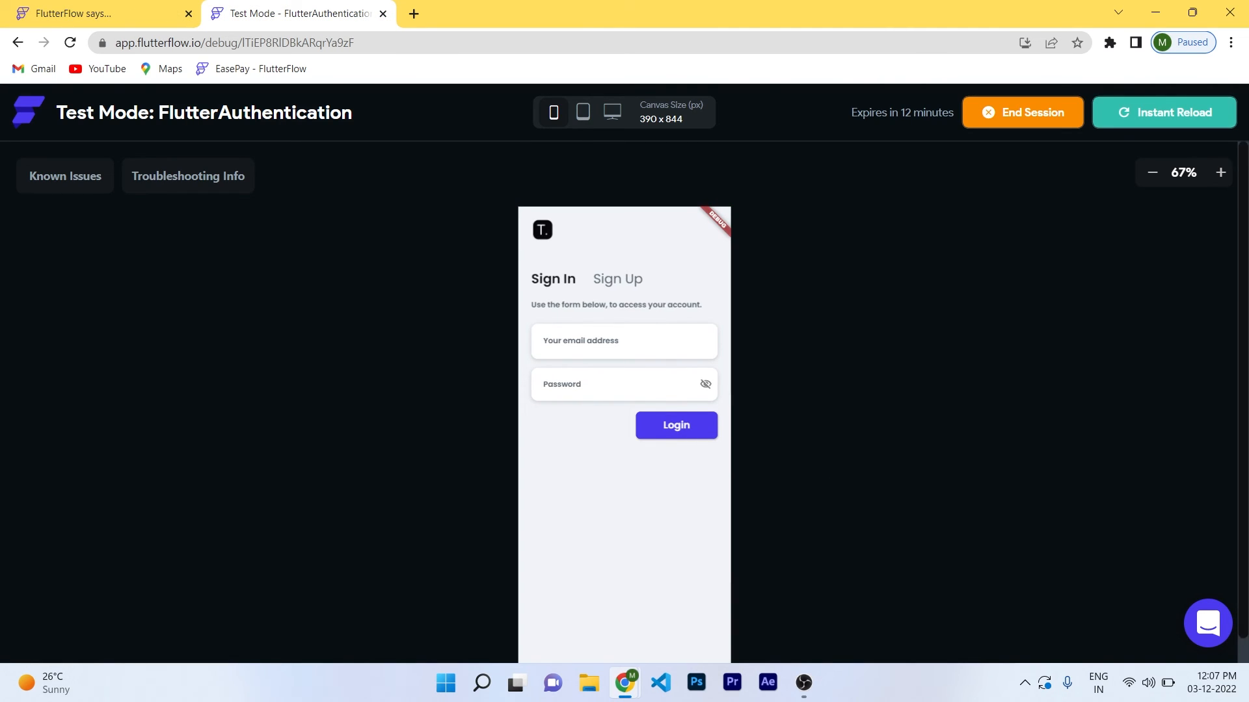
pyautogui.scroll(-1, 624, 416)
pyautogui.click(617, 253)
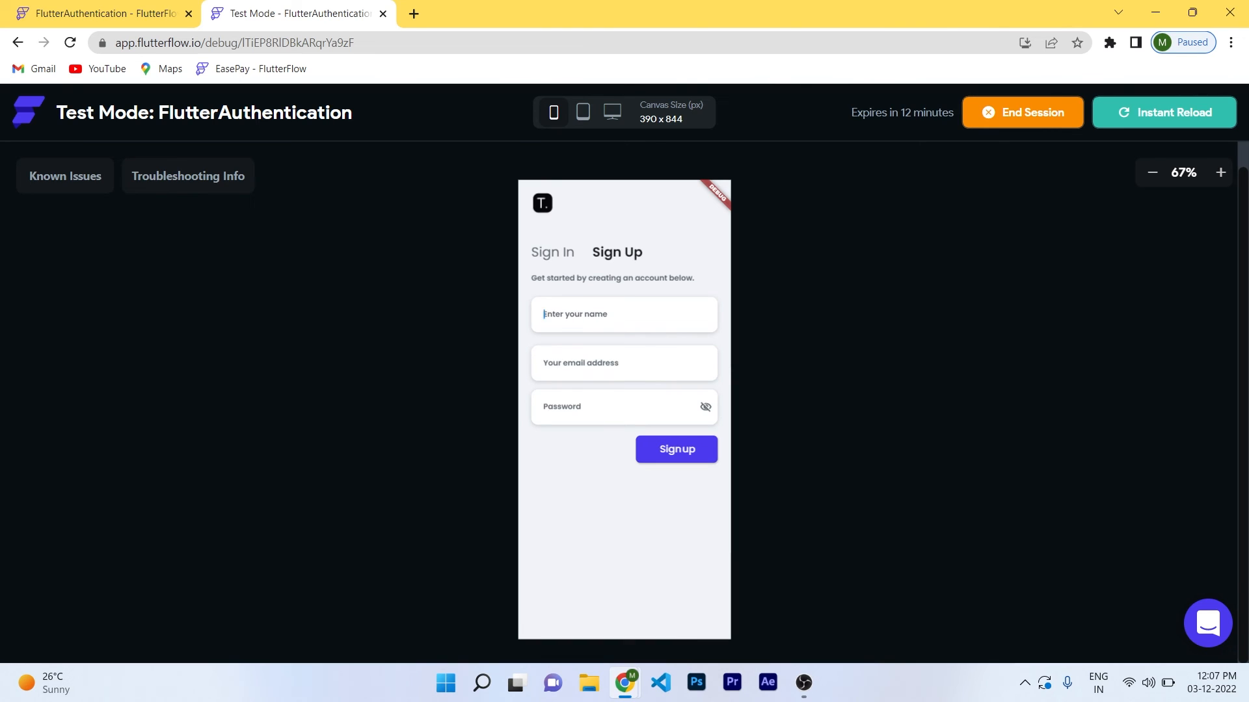
pyautogui.click(623, 315)
pyautogui.write('Rohan')
pyautogui.press('Tab')
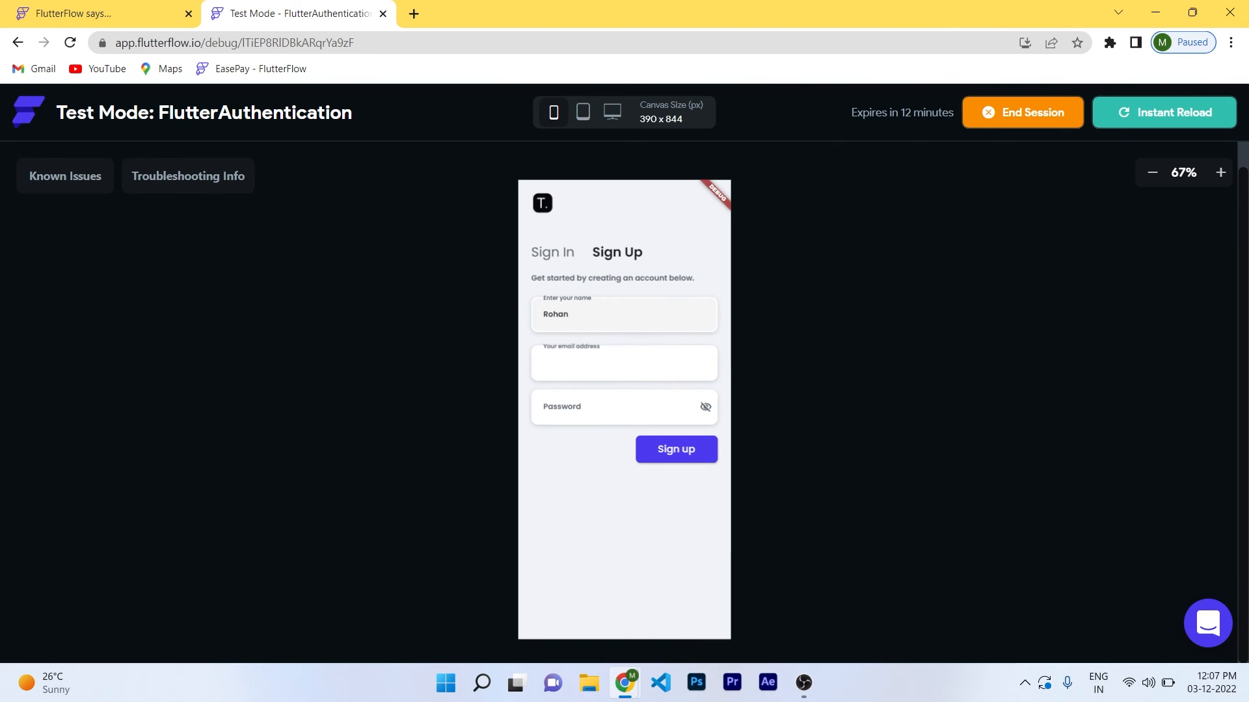
pyautogui.press('Tab')
pyautogui.write('12')
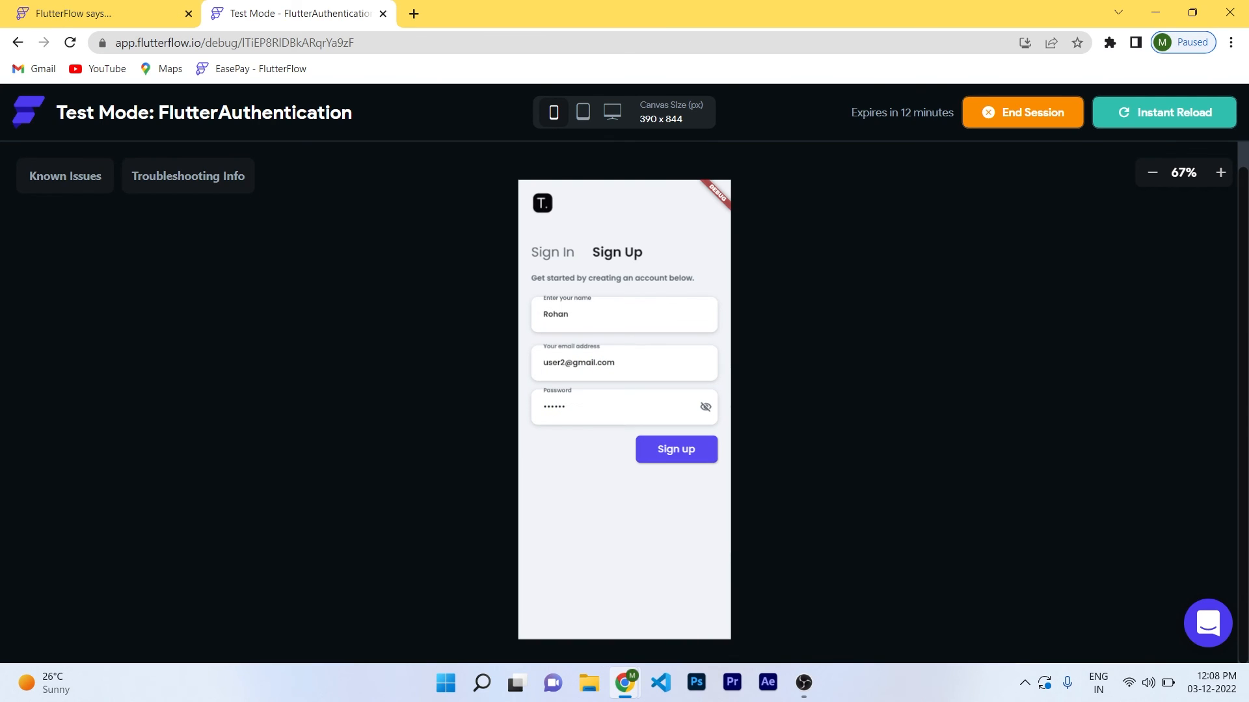
pyautogui.click(676, 450)
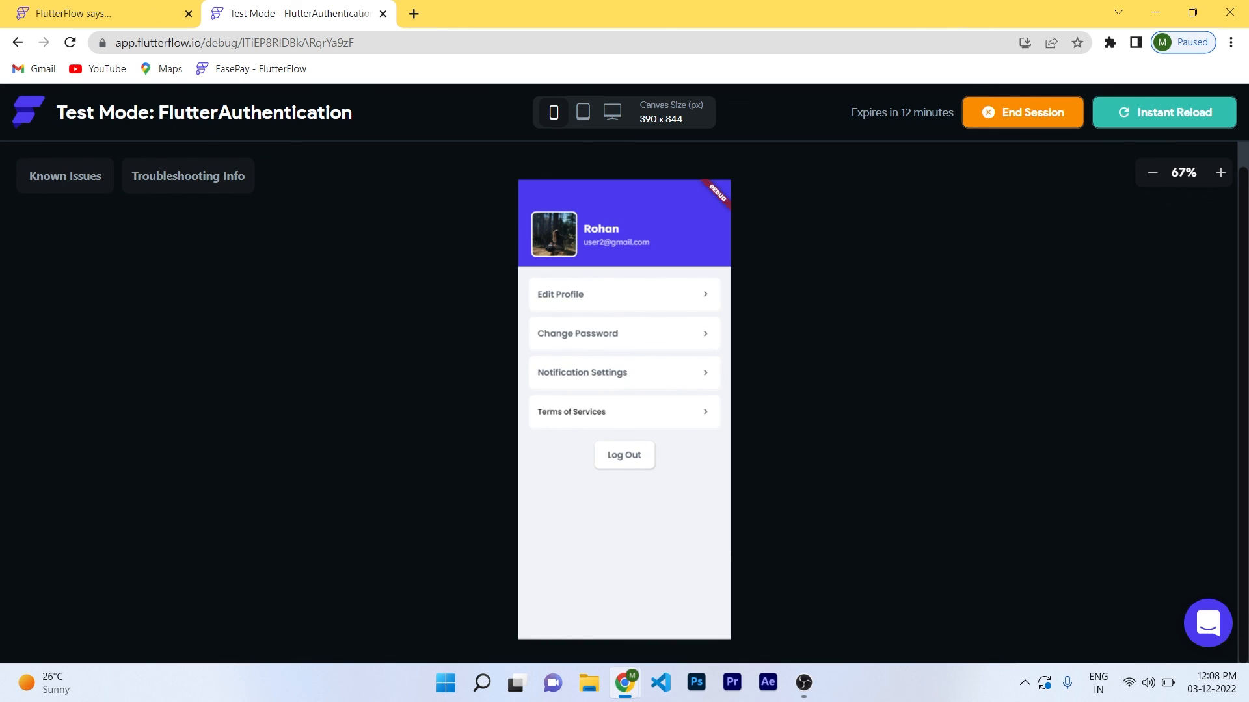
# Log out, then sign back in with the same test email and password.
pyautogui.click(623, 455)
pyautogui.click(624, 314)
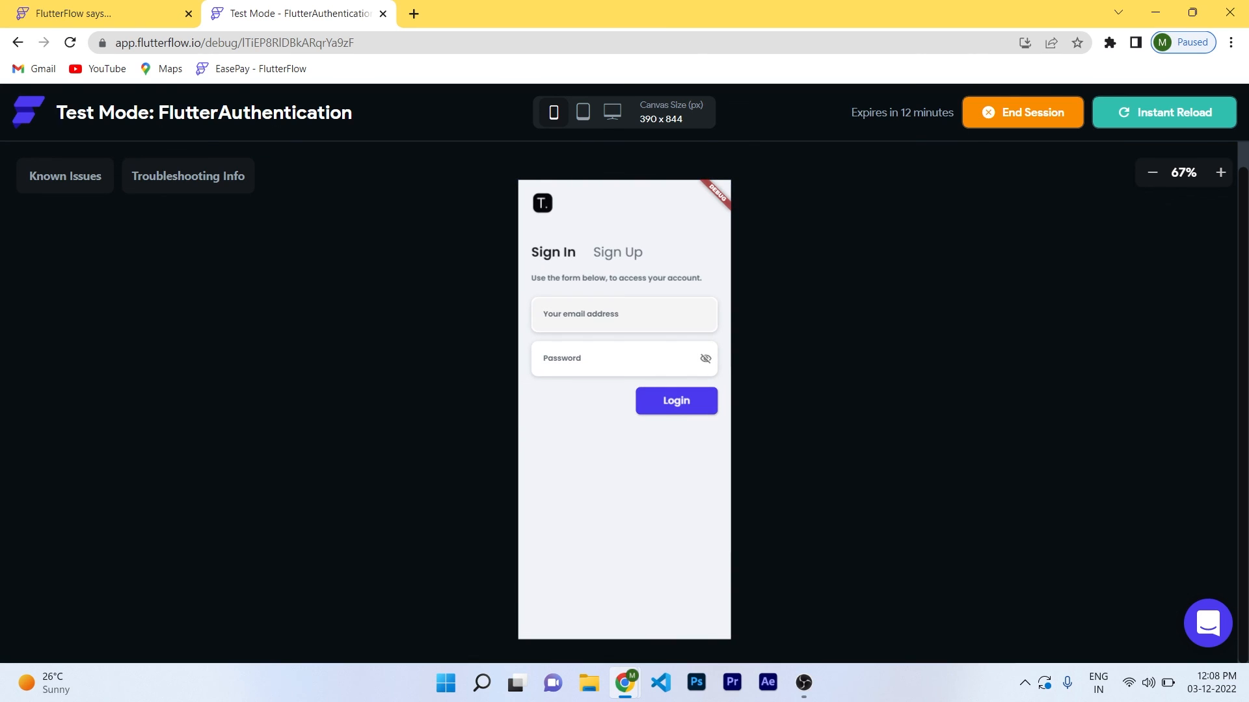
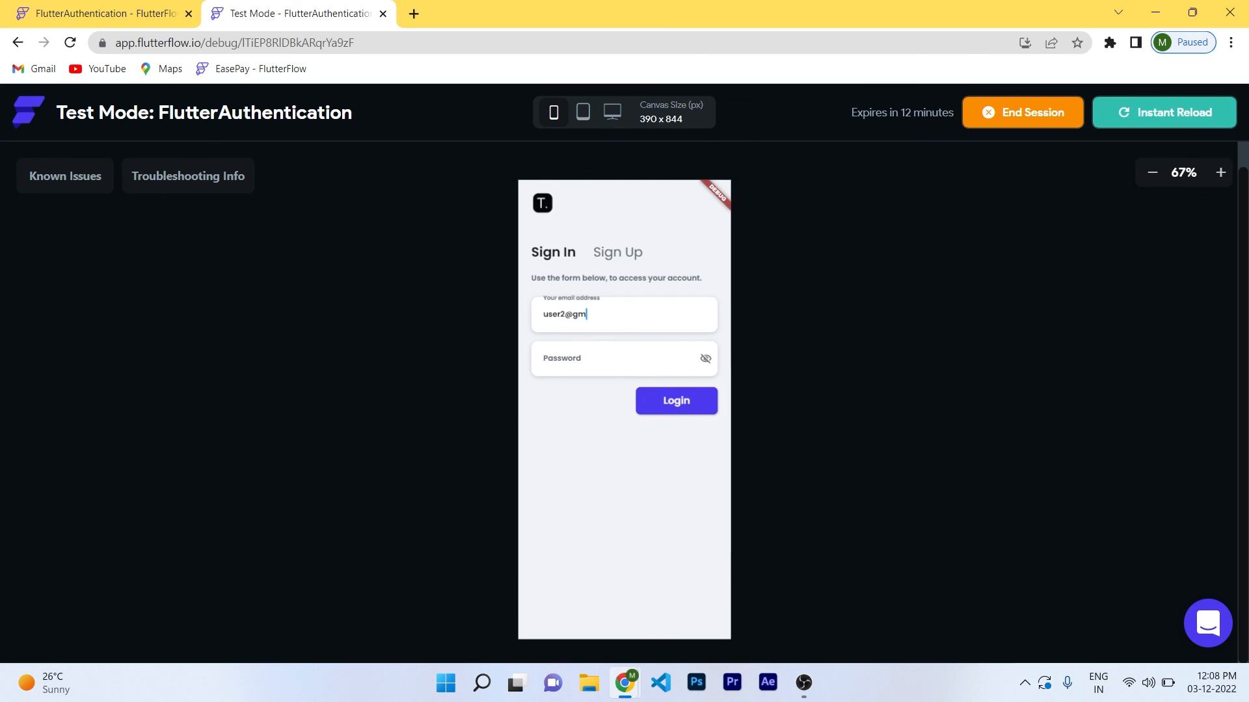
pyautogui.press('Tab')
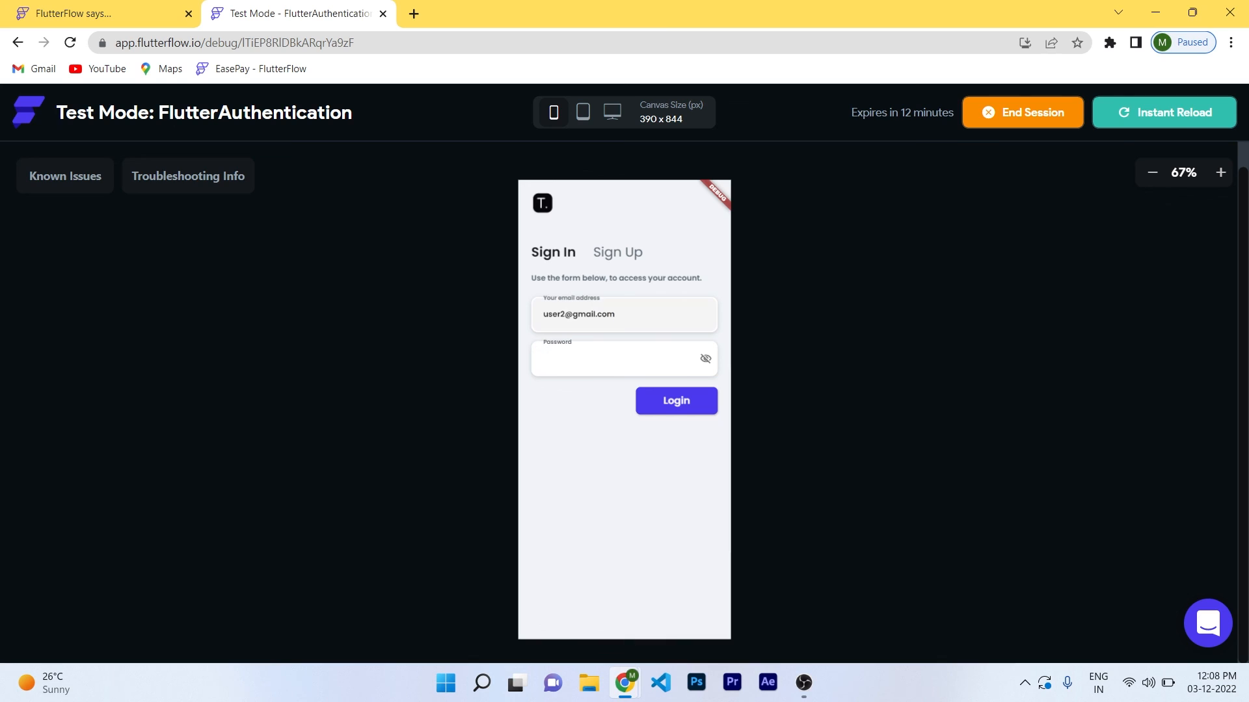
pyautogui.write('123456')
pyautogui.press('Return')
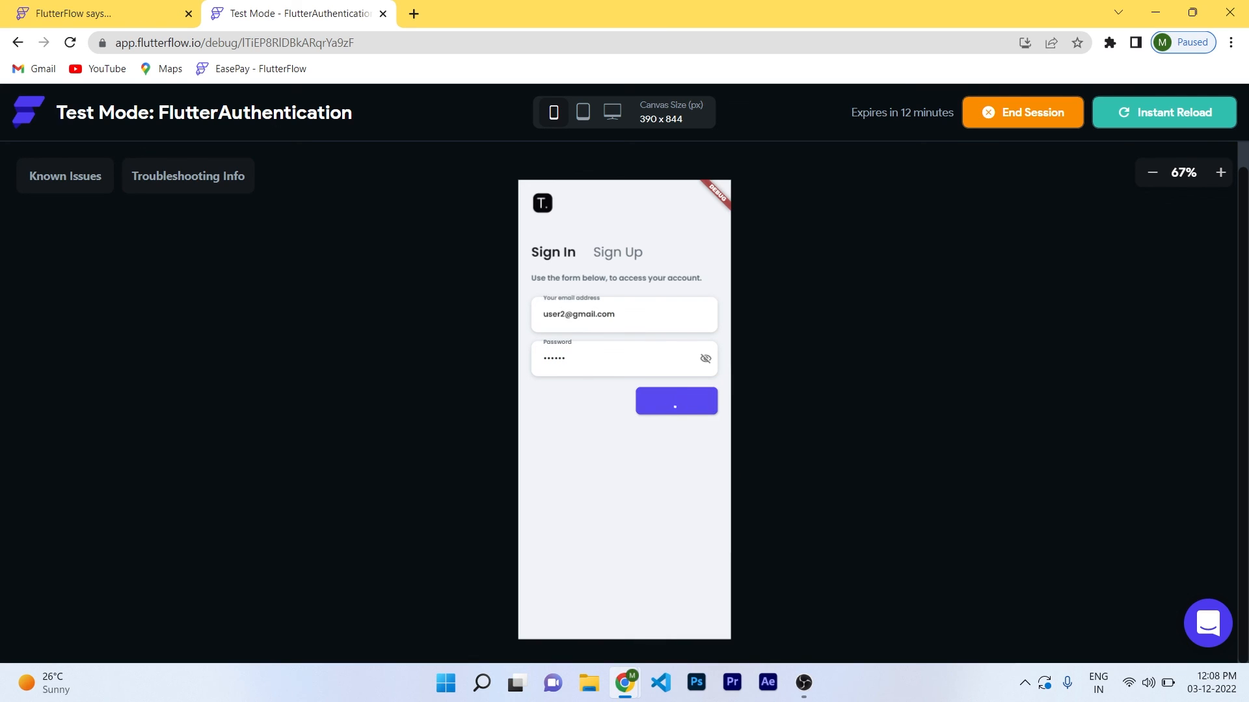